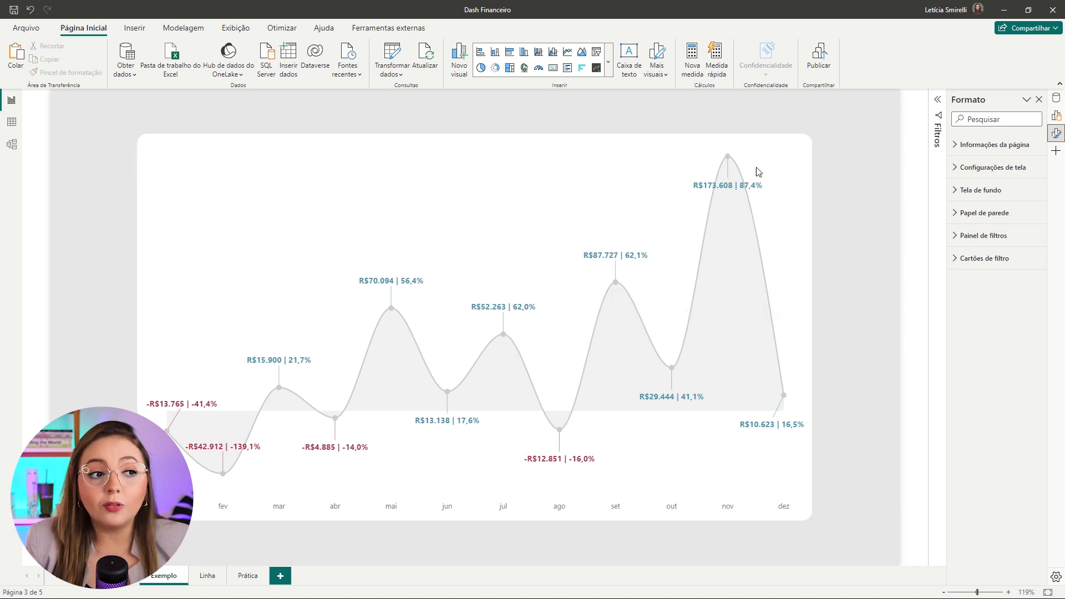
left_click(609, 68)
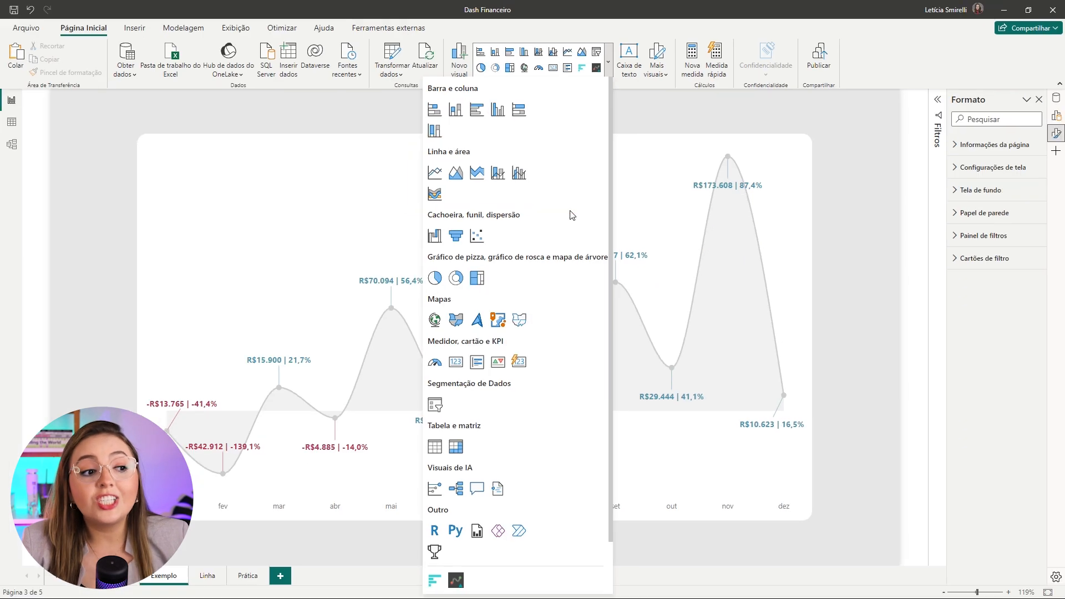
left_click(852, 224)
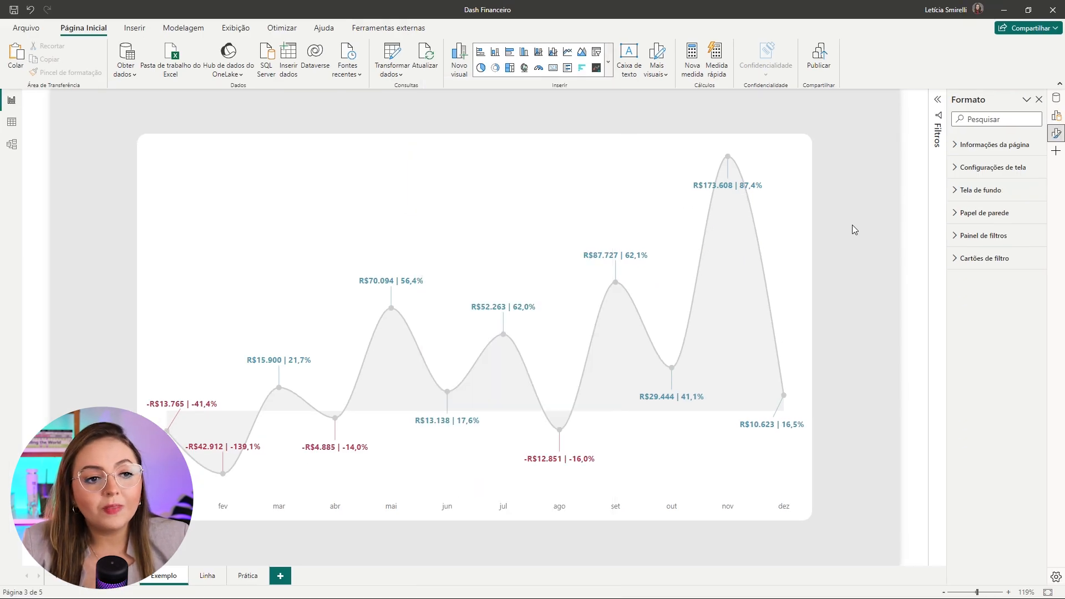
- On the Linha page, try the Etapa line type on the area chart and set it to Suave
left_click(210, 577)
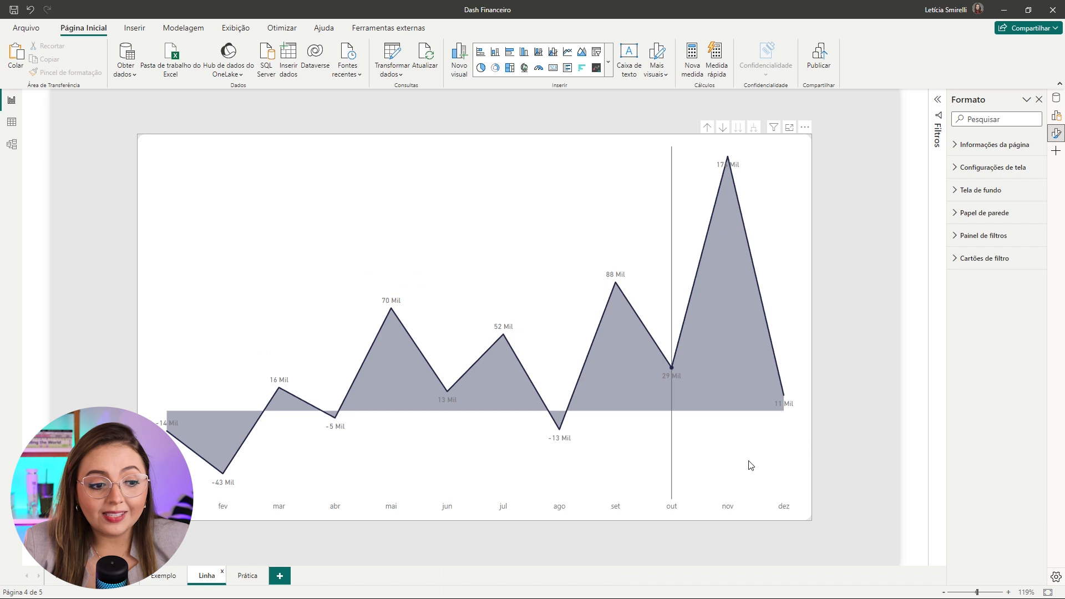
left_click(811, 241)
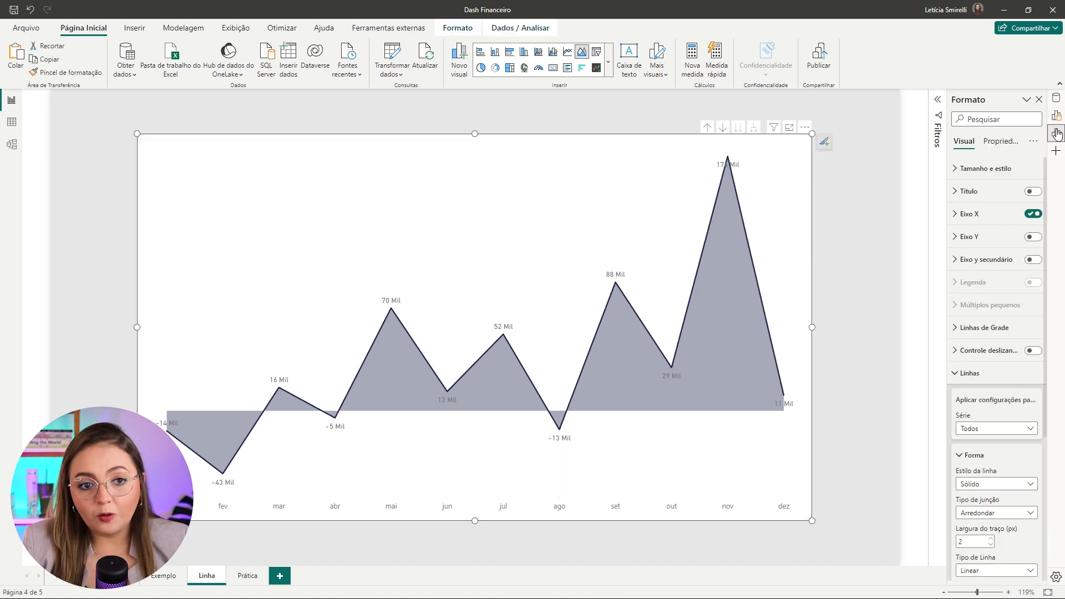
scroll(1027, 302, "down", 4)
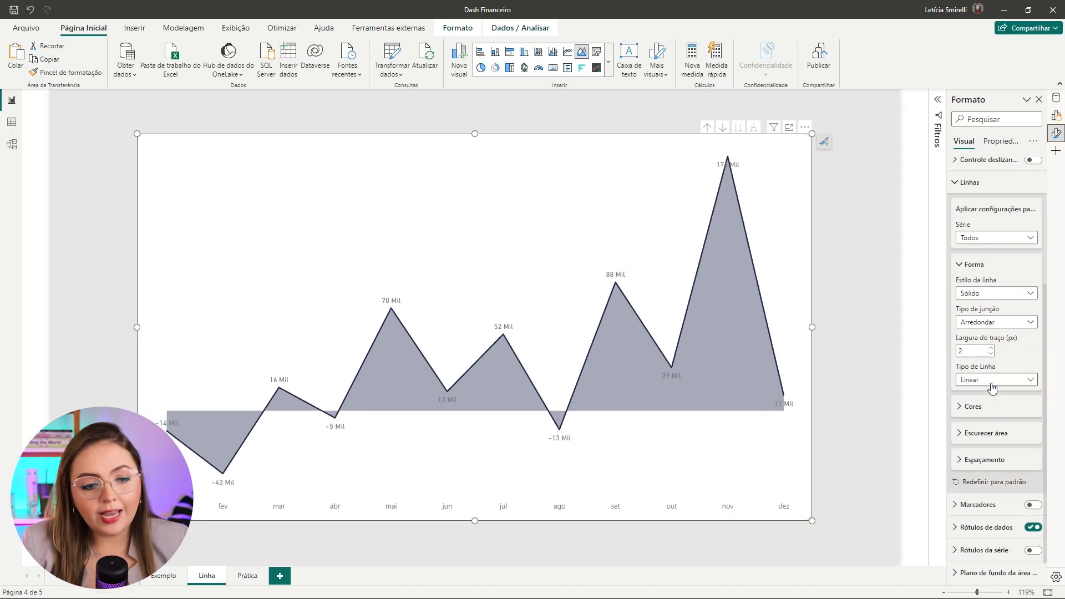
left_click(993, 385)
left_click(976, 420)
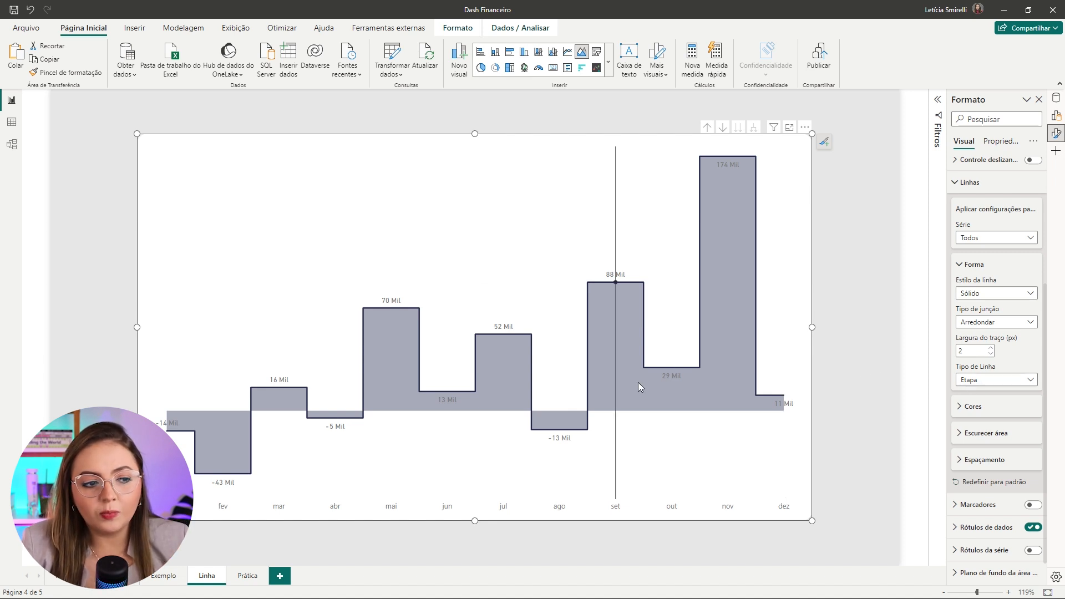
left_click(987, 383)
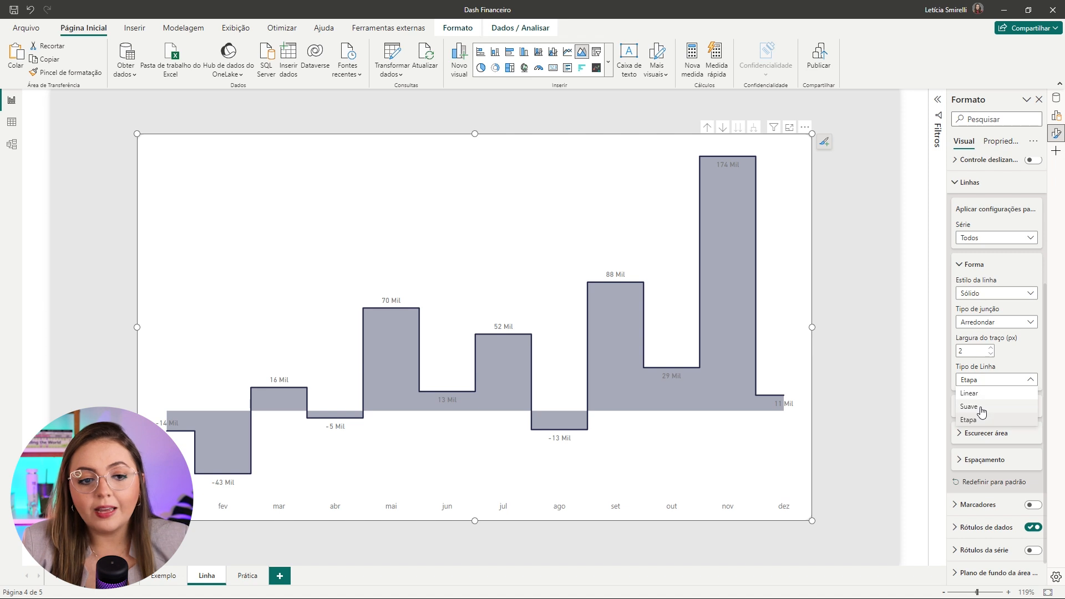
left_click(980, 408)
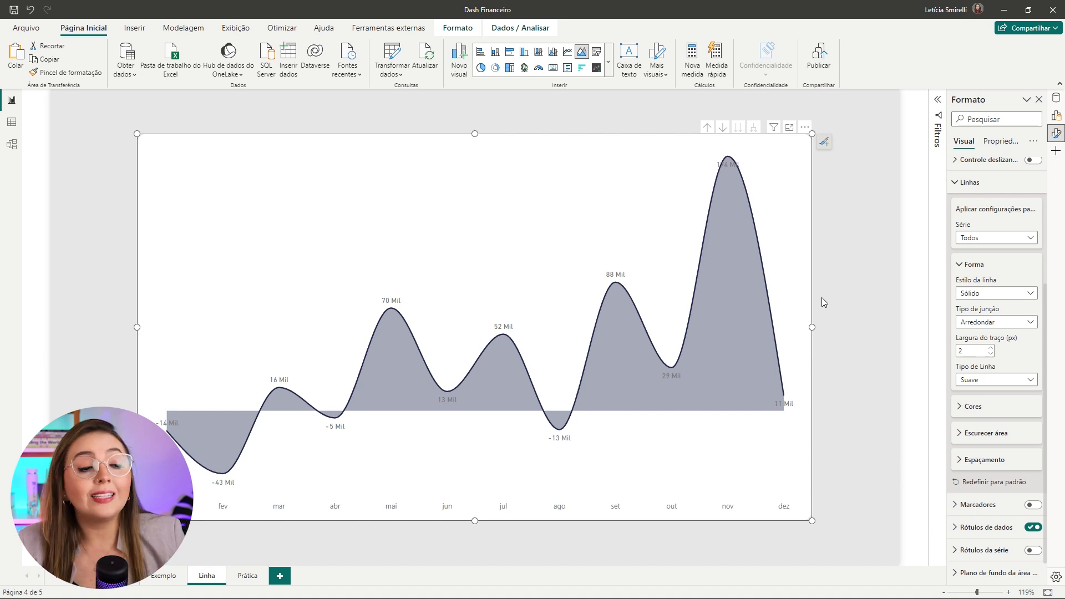
- Copy the linear area chart from the Prática page to the Linha page and align it exactly over the smooth chart
left_click(204, 576)
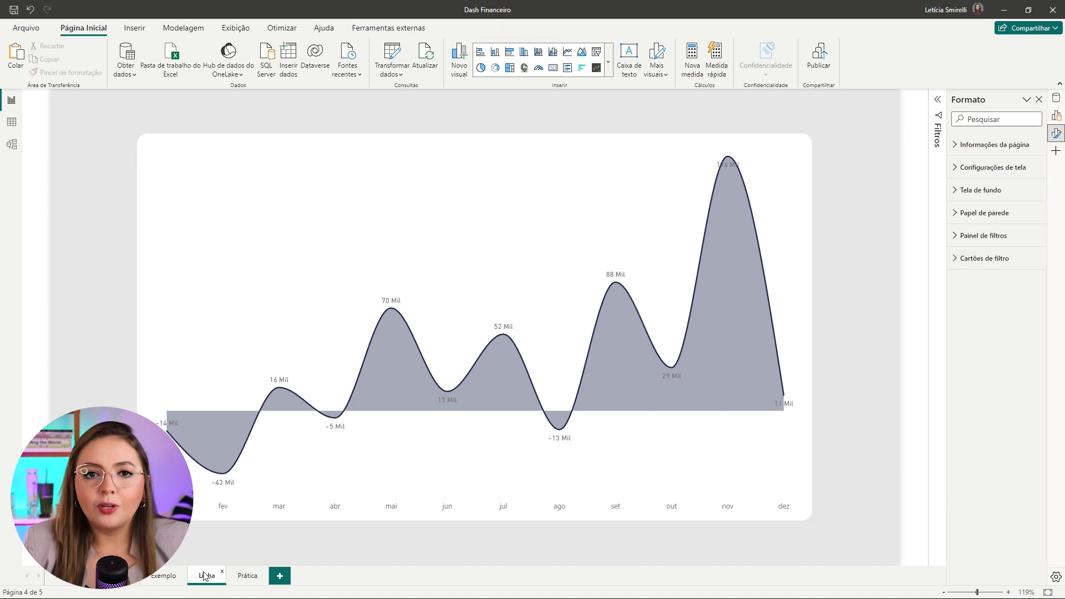
left_click(247, 576)
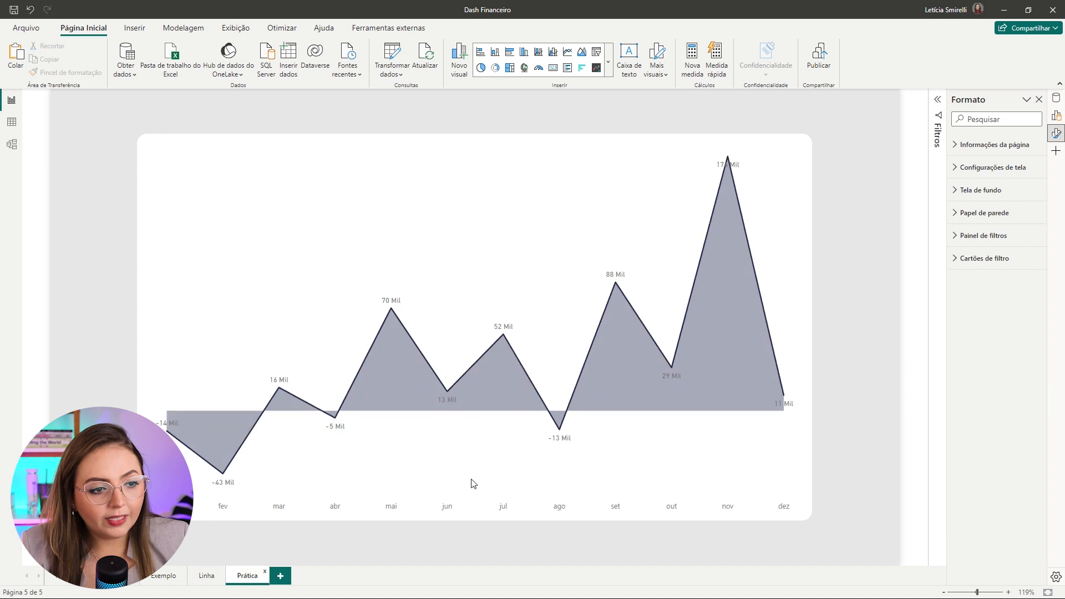
left_click(801, 295)
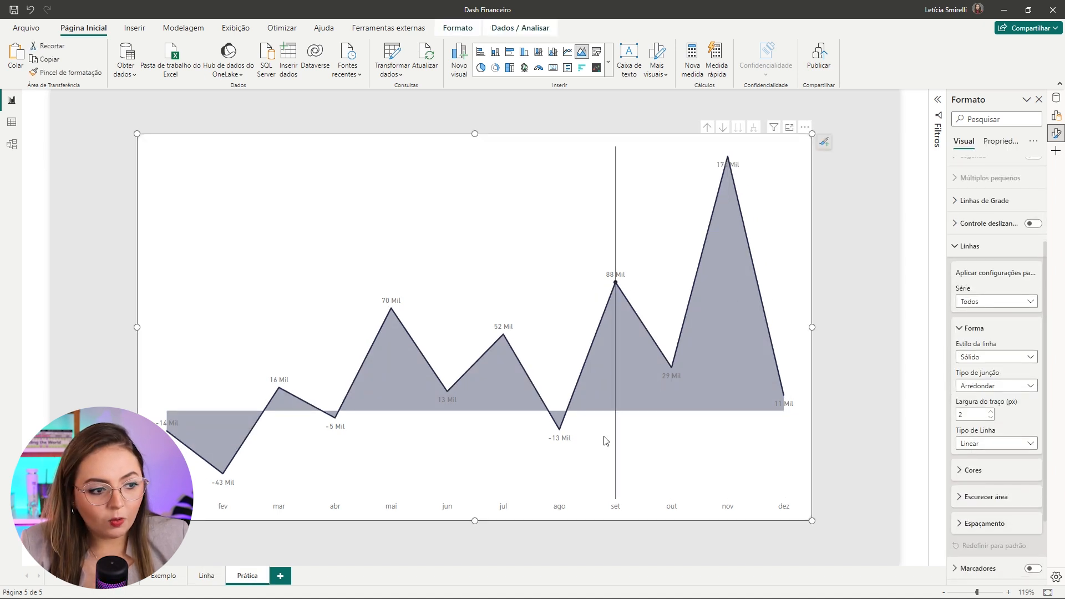
left_click(205, 576)
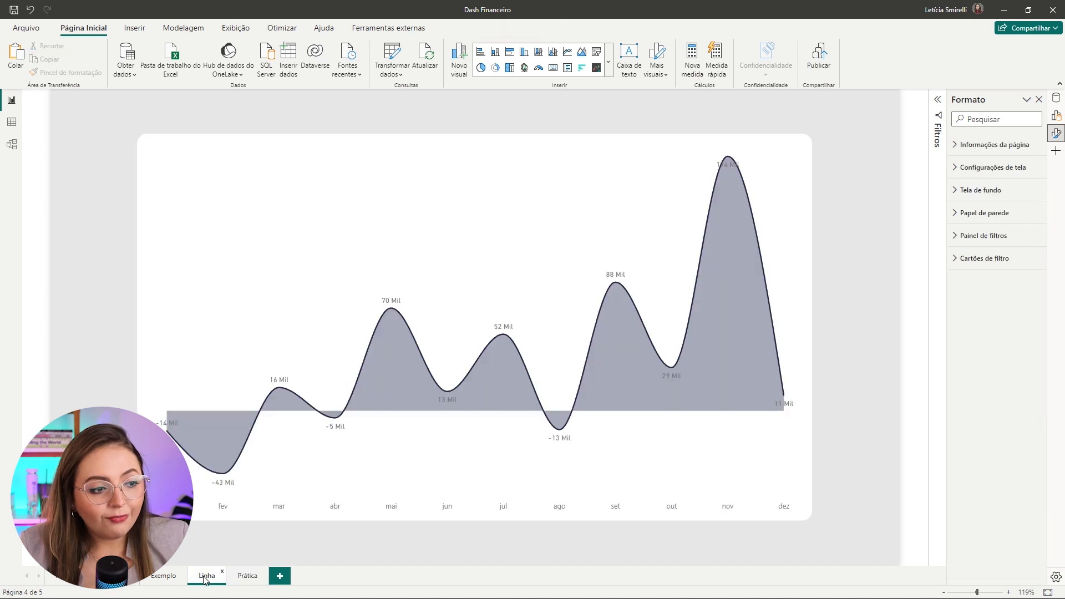
key("ctrl+v")
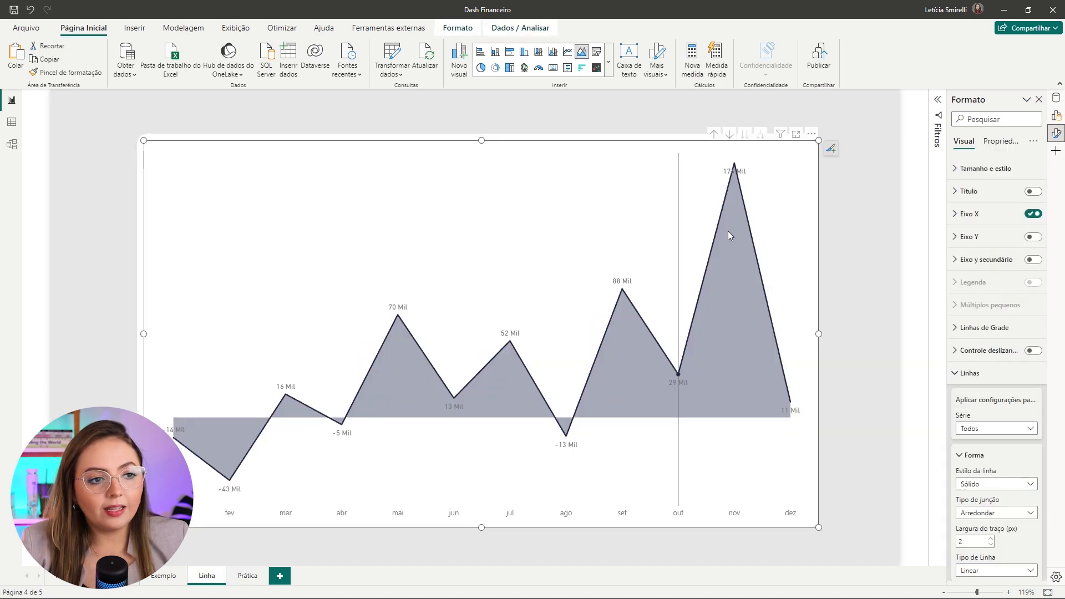
left_click_drag(657, 155, 652, 154)
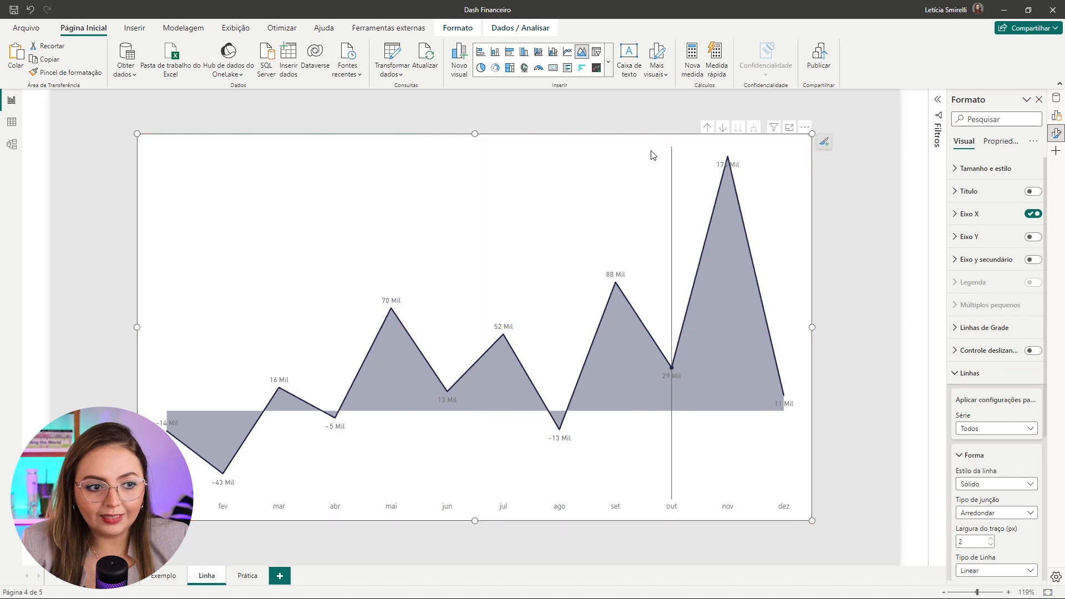
- Turn off the pasted chart's background (Tela de fundo) and set its Saldo line color to white (Branco)
left_click(956, 170)
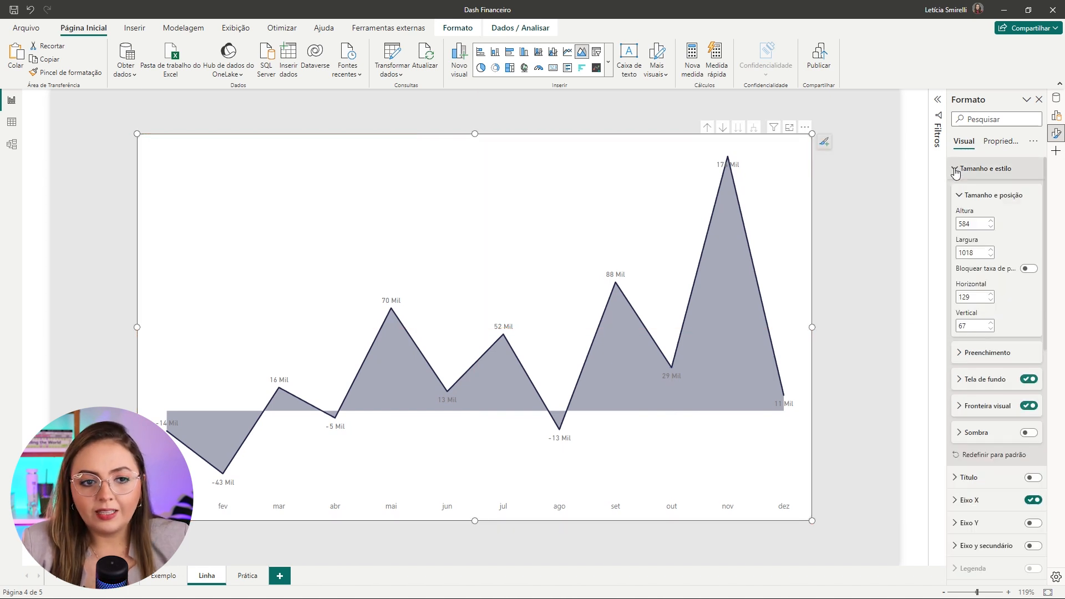
left_click(1028, 380)
scroll(1021, 383, "down", 10)
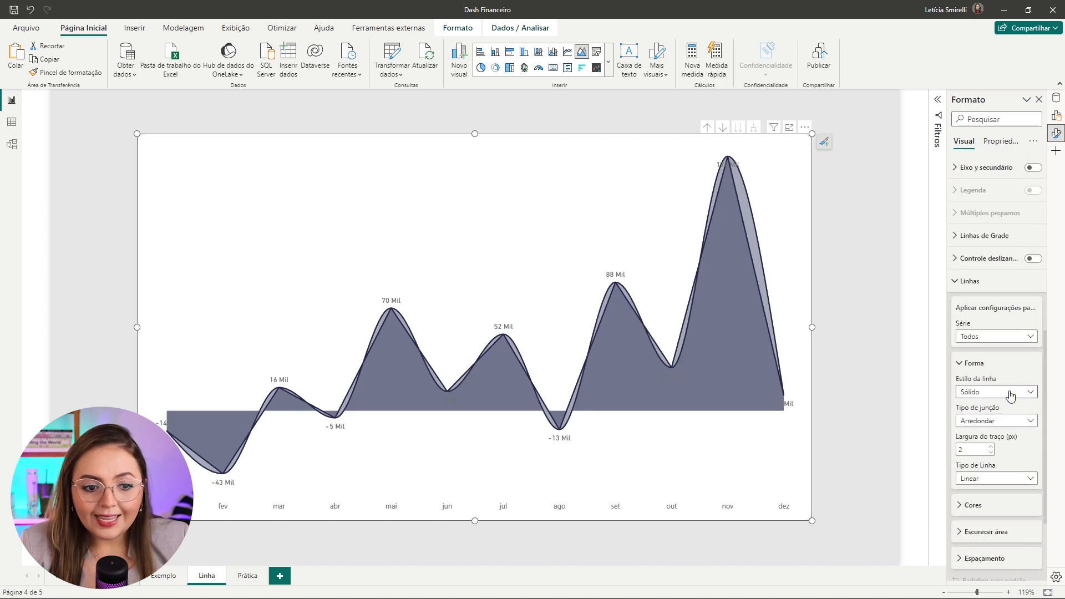
left_click(990, 381)
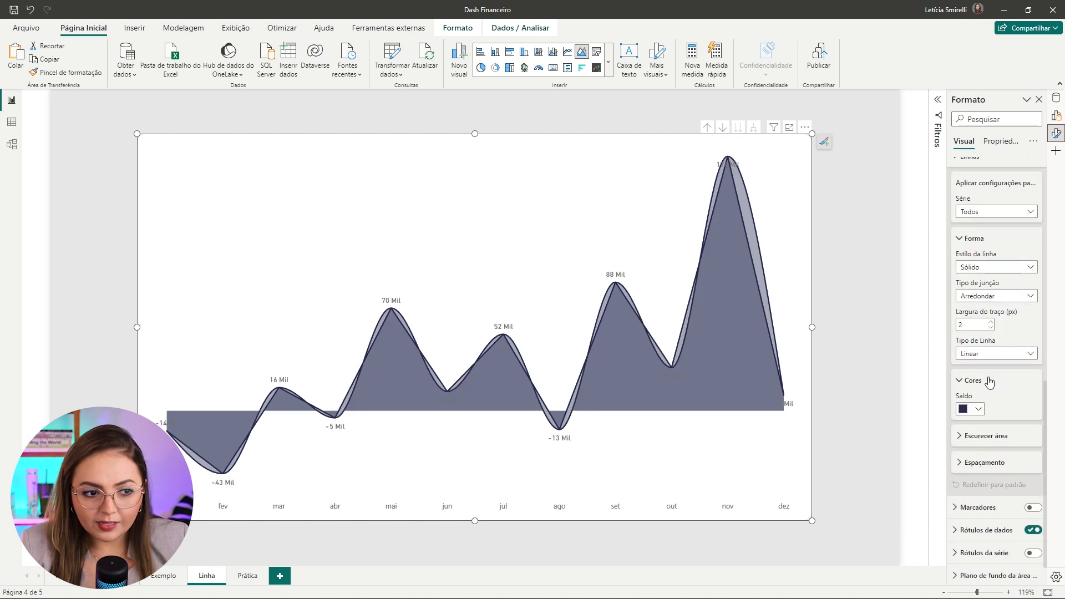
left_click(977, 408)
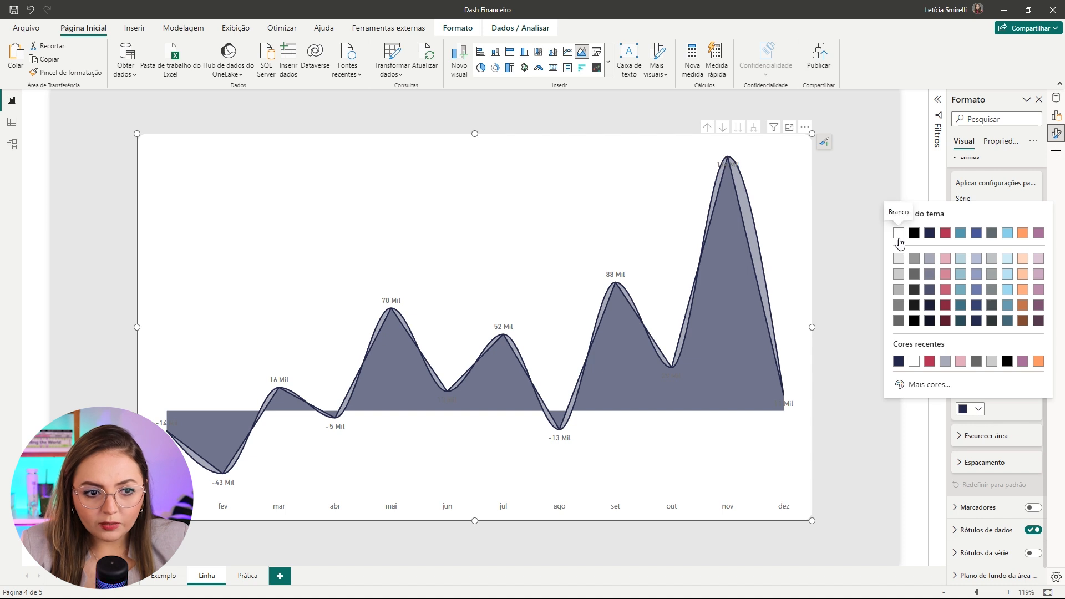
left_click(899, 235)
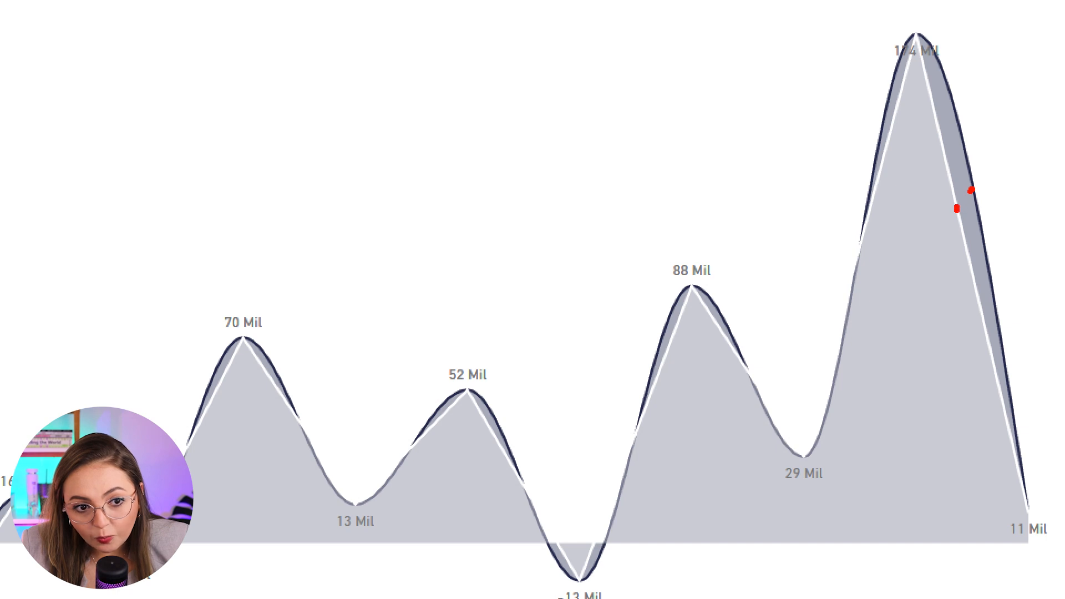
- Compare the straight and smooth lines near the November peak, and delete the overlaid linear chart copy
mouse_move(955, 206)
left_mouse_down()
mouse_move(972, 191)
mouse_move(962, 227)
left_mouse_up()
left_click_drag(971, 179, 979, 204)
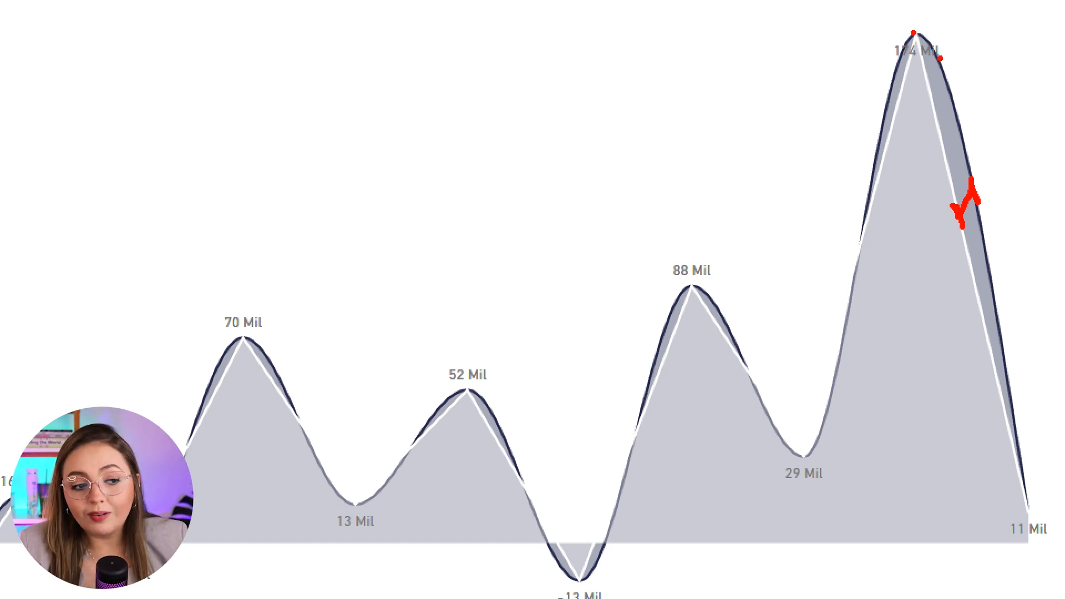
key("Escape")
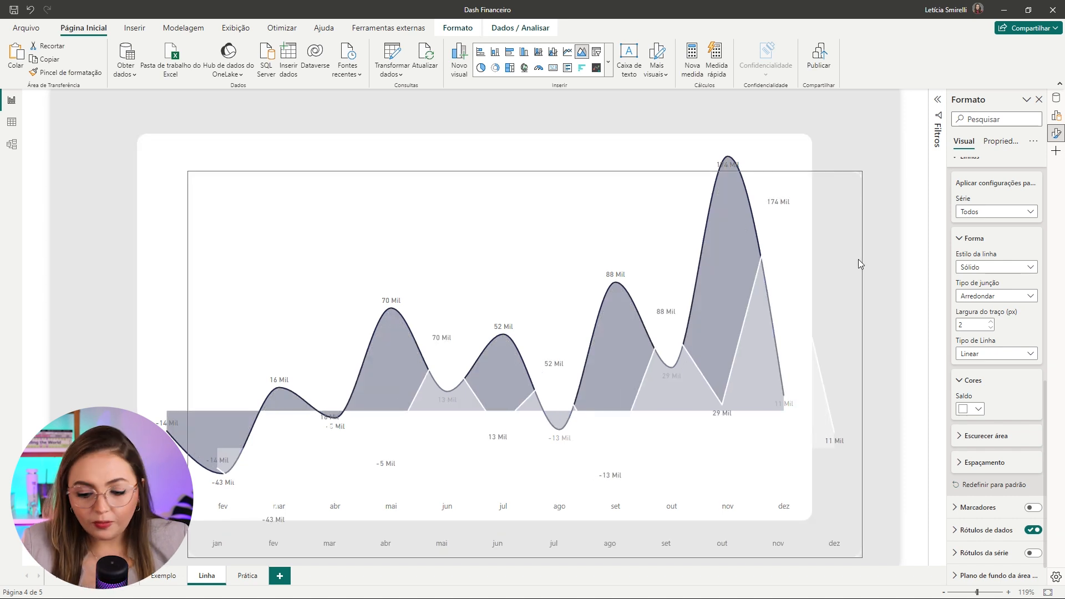
left_click(859, 261)
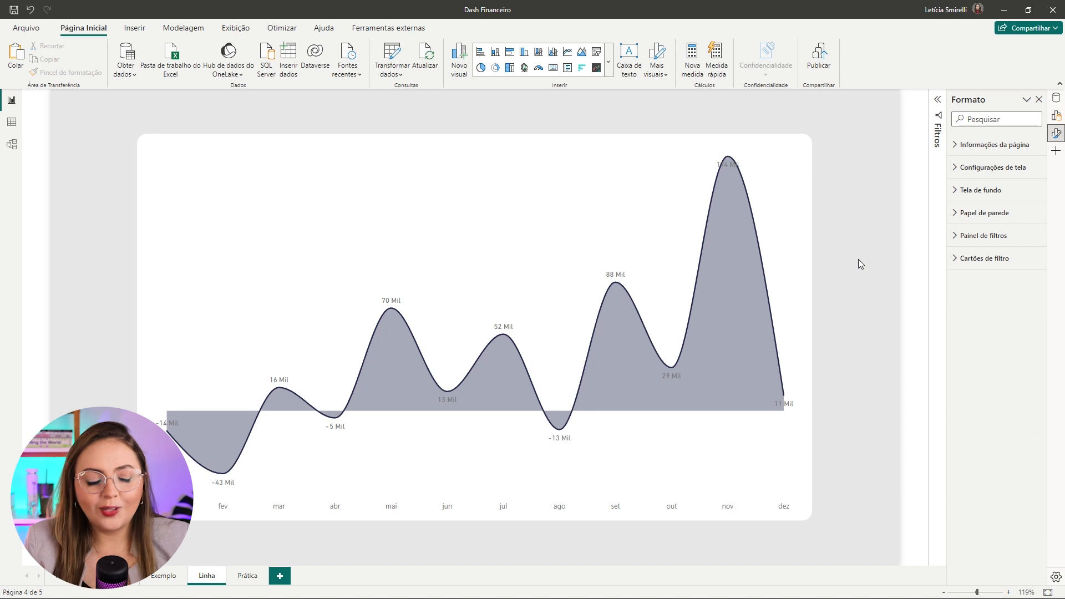
- Turn on the markers (Marcadores) of the smooth area chart
left_click(809, 244)
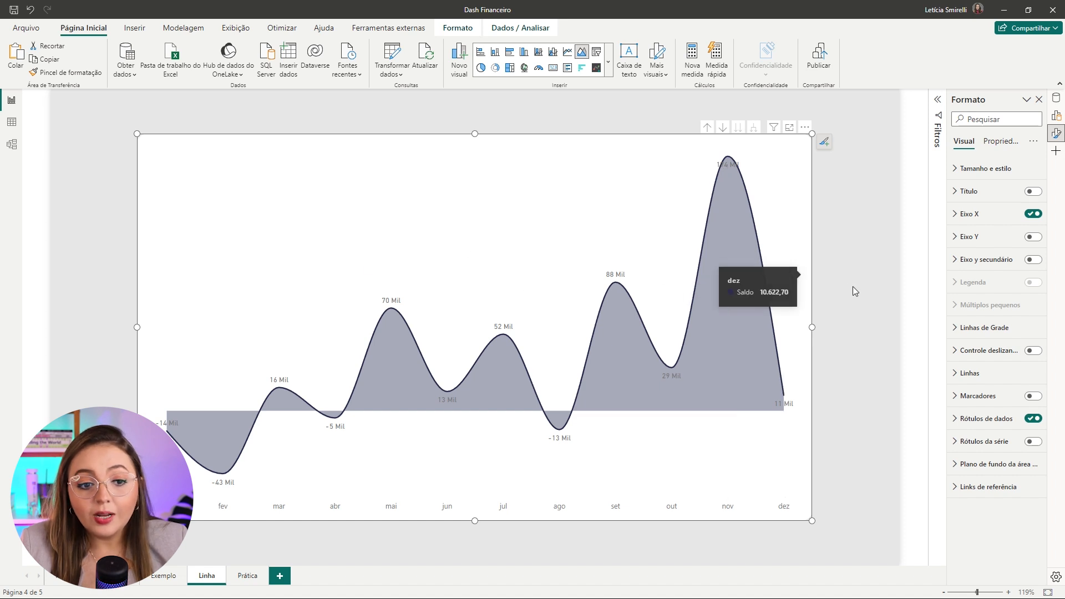
left_click(1032, 397)
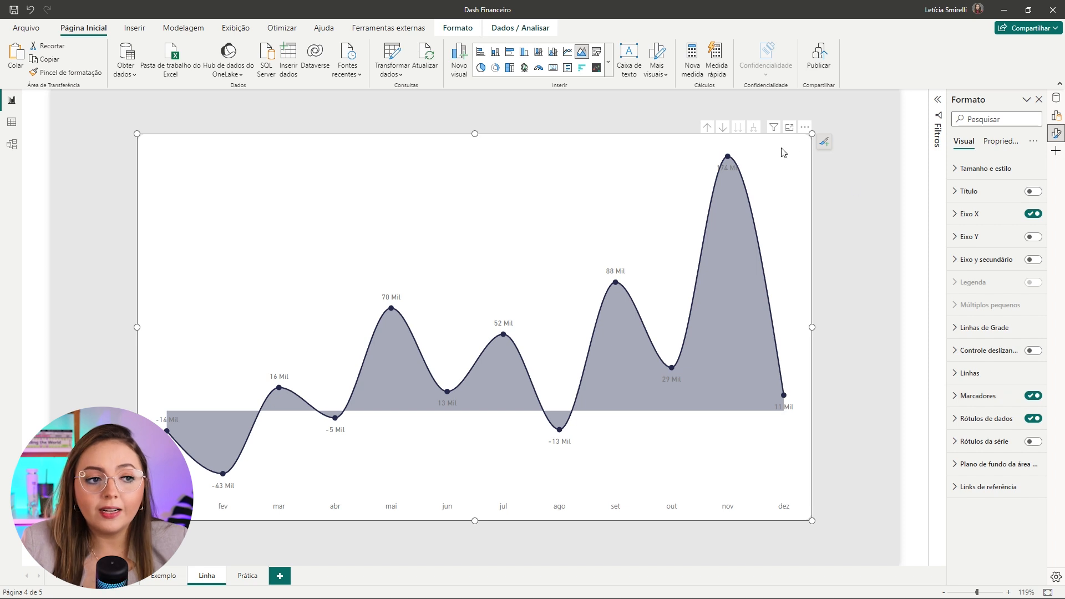
mouse_move(729, 155)
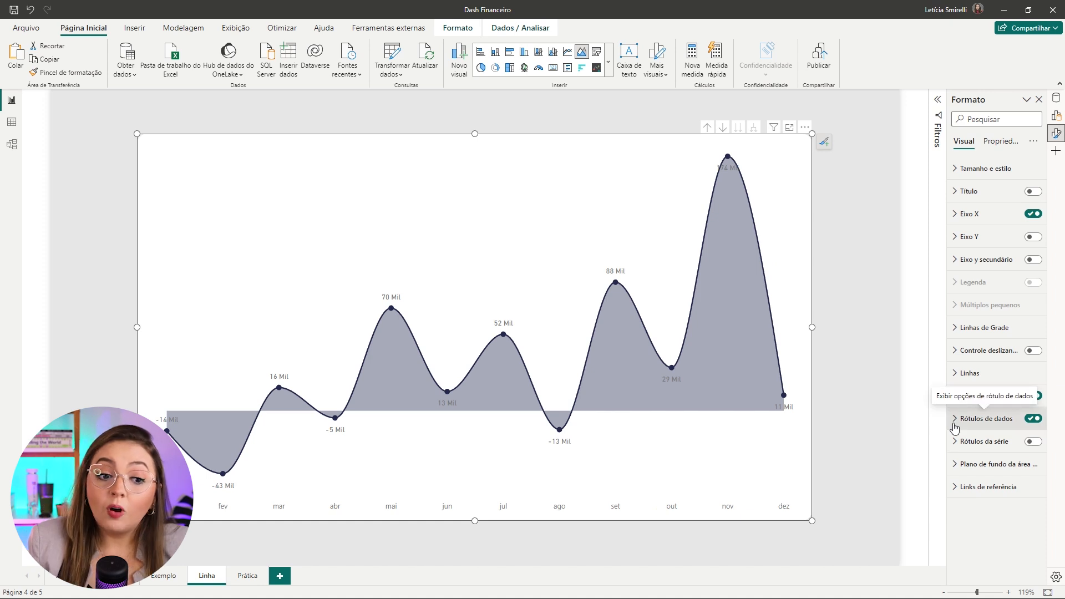
- Turn on leader lines (Linhas de líderes) for the chart's data labels and set their minimum offset to 45
left_click(954, 425)
scroll(970, 408, "down", 3)
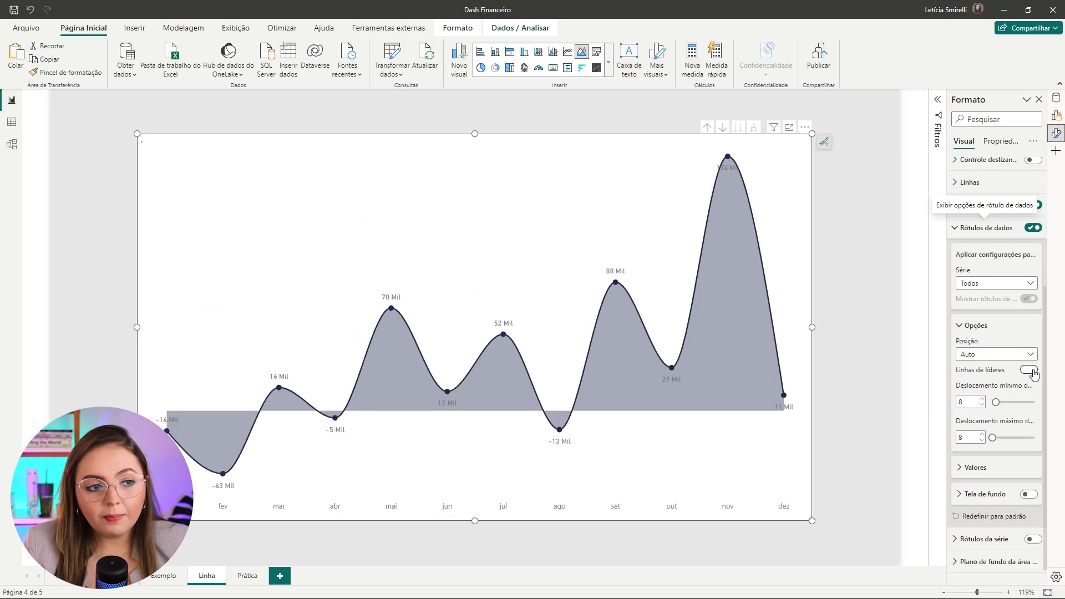
left_click(996, 358)
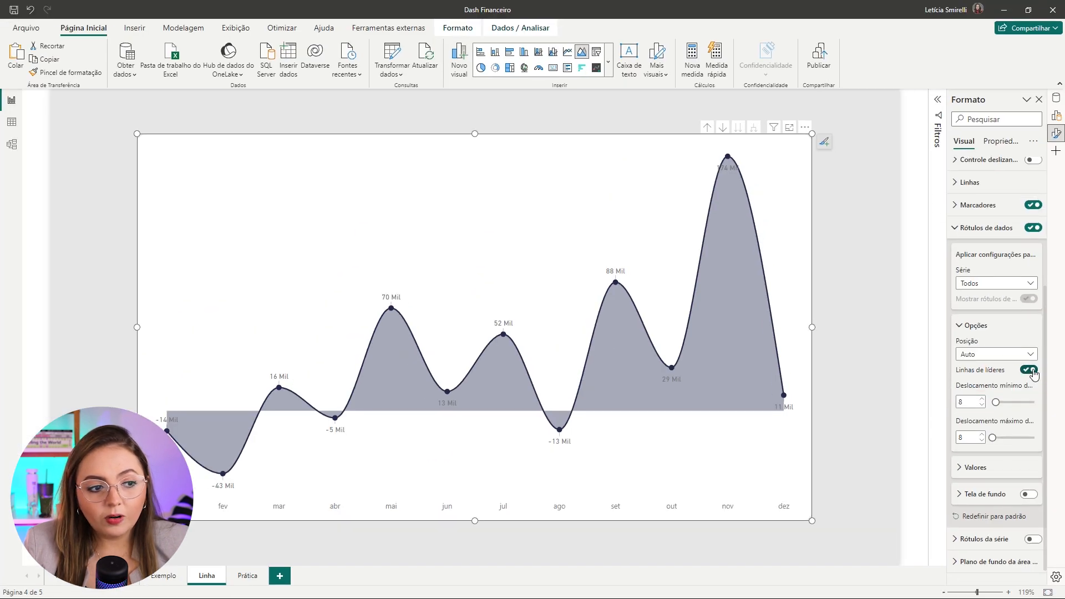
left_click_drag(995, 402, 1011, 404)
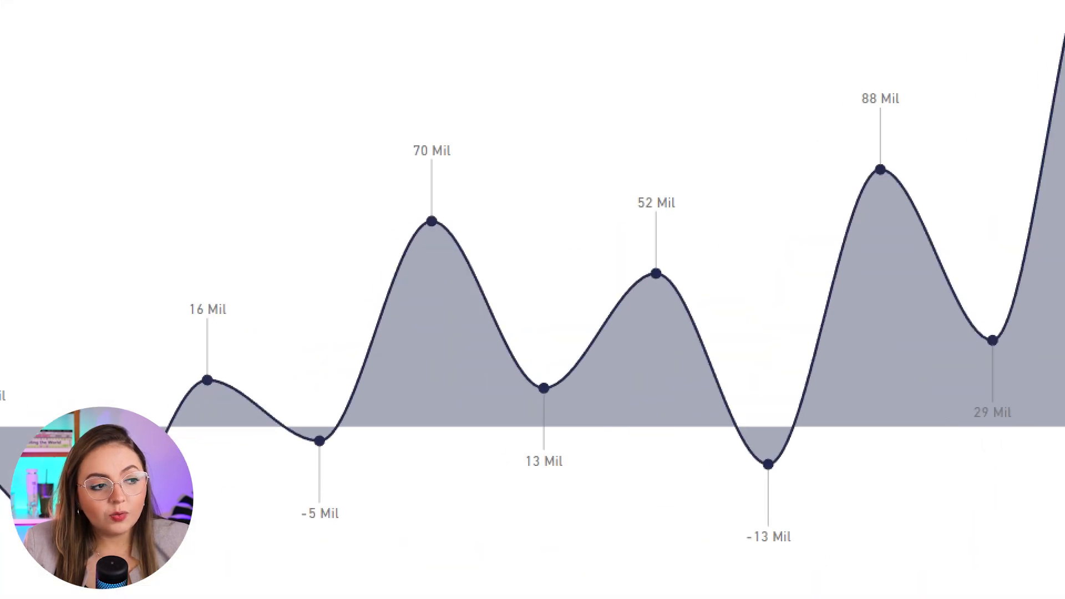
left_click_drag(431, 250, 425, 467)
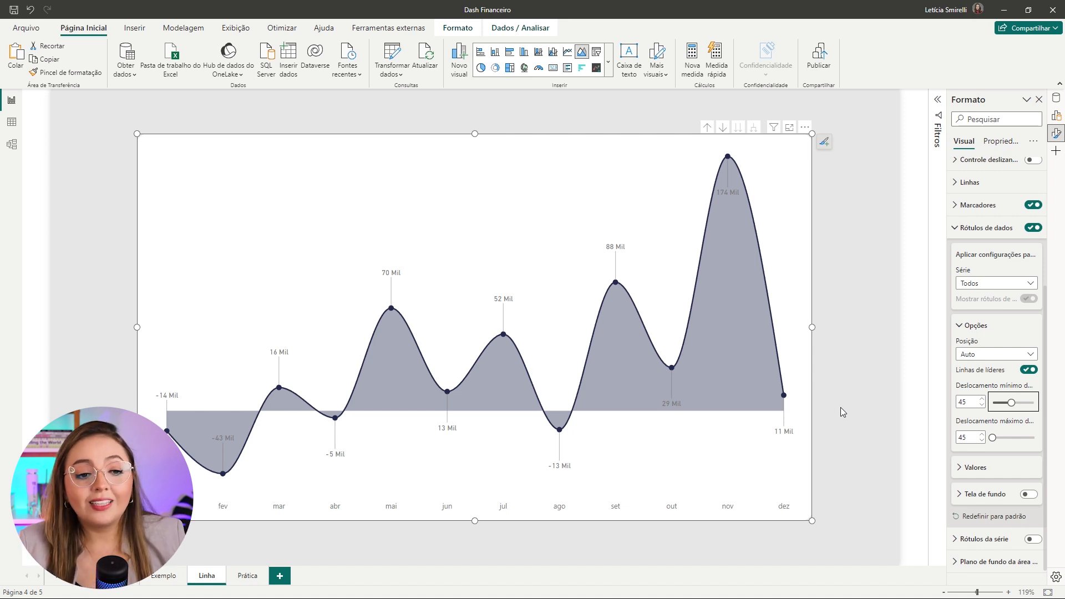
- Turn on the custom label (Rótulo personalizado) for the data label values and use the Margem Lucro measure as its field
scroll(991, 403, "down", 1)
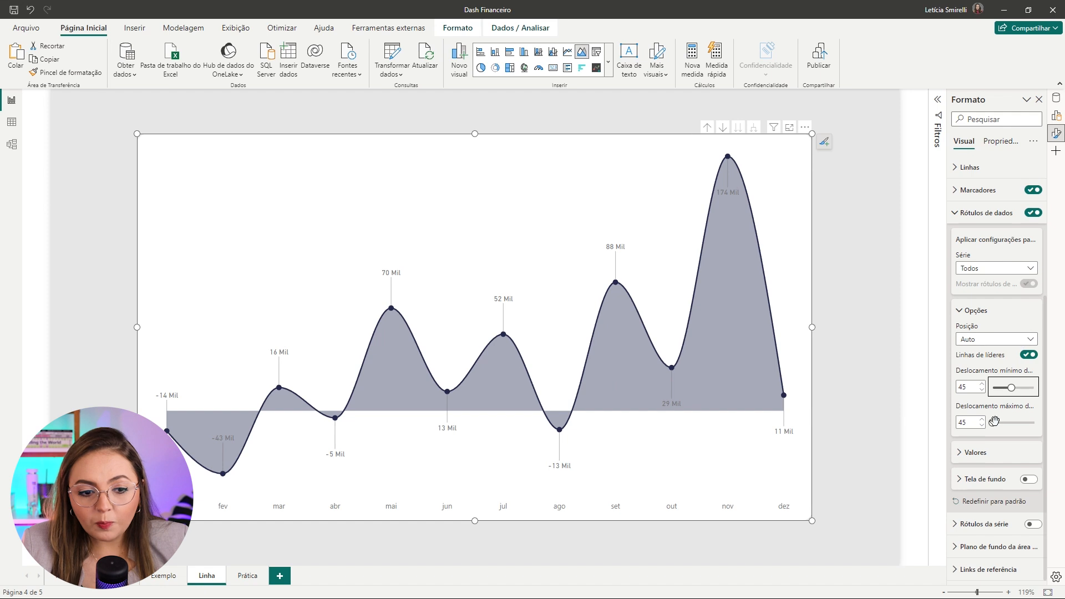
left_click(976, 450)
scroll(978, 449, "down", 3)
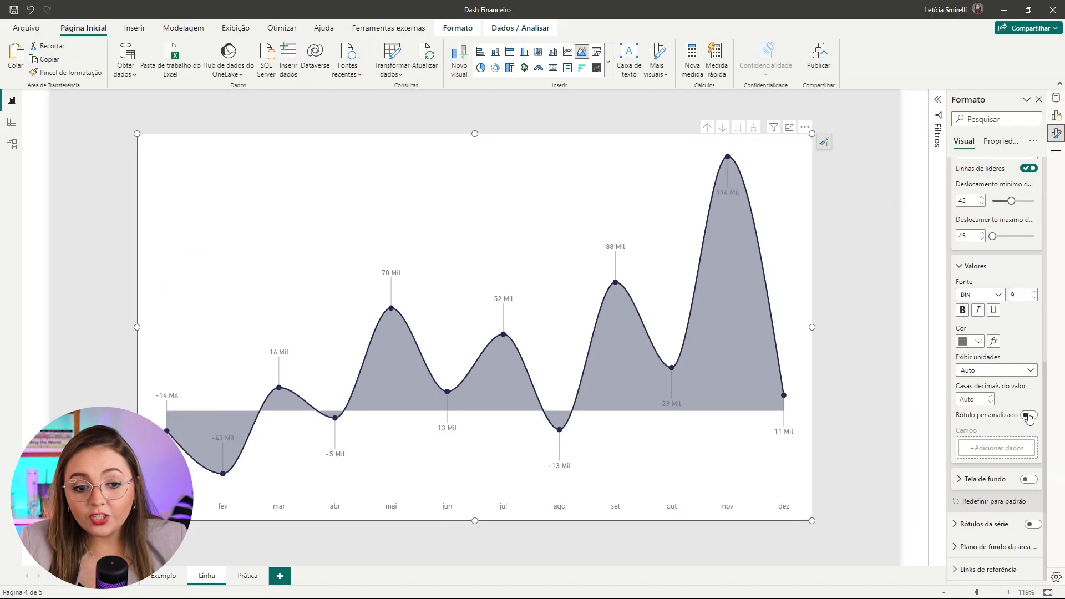
left_click(1029, 415)
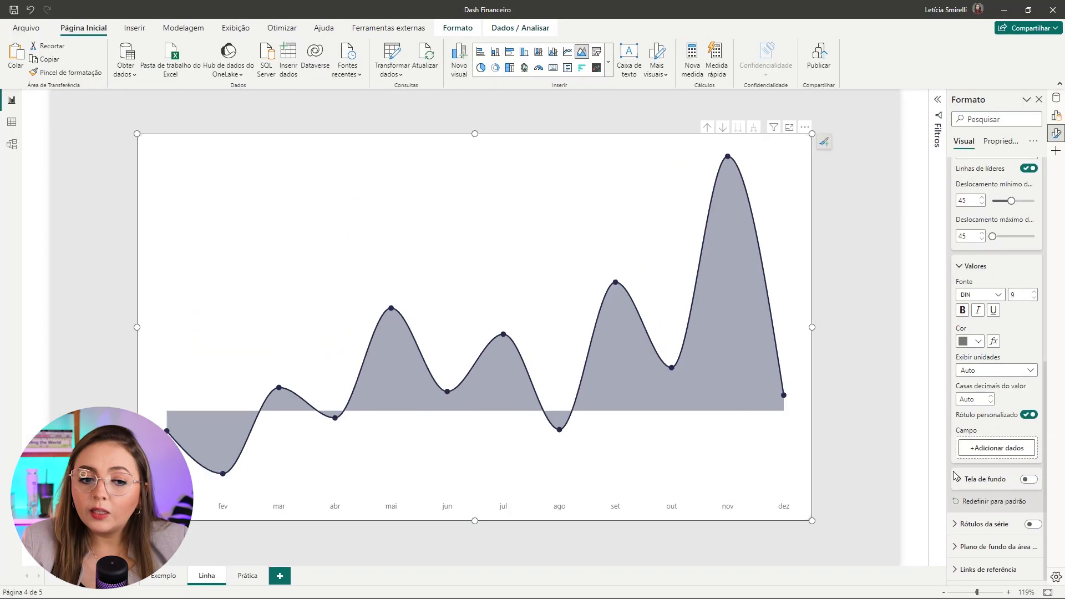
left_click(980, 452)
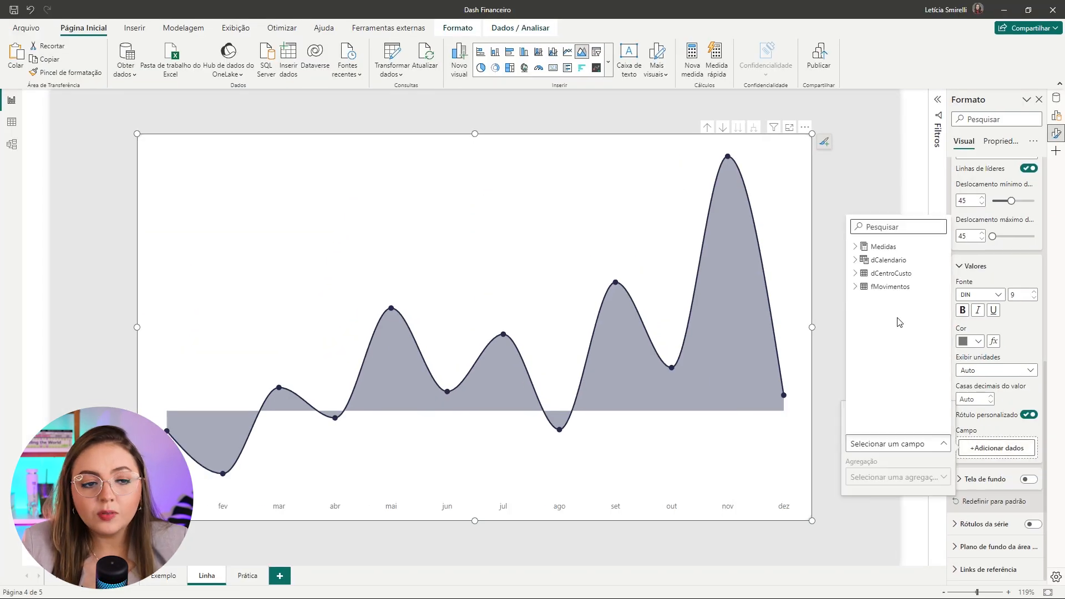
left_click(855, 260)
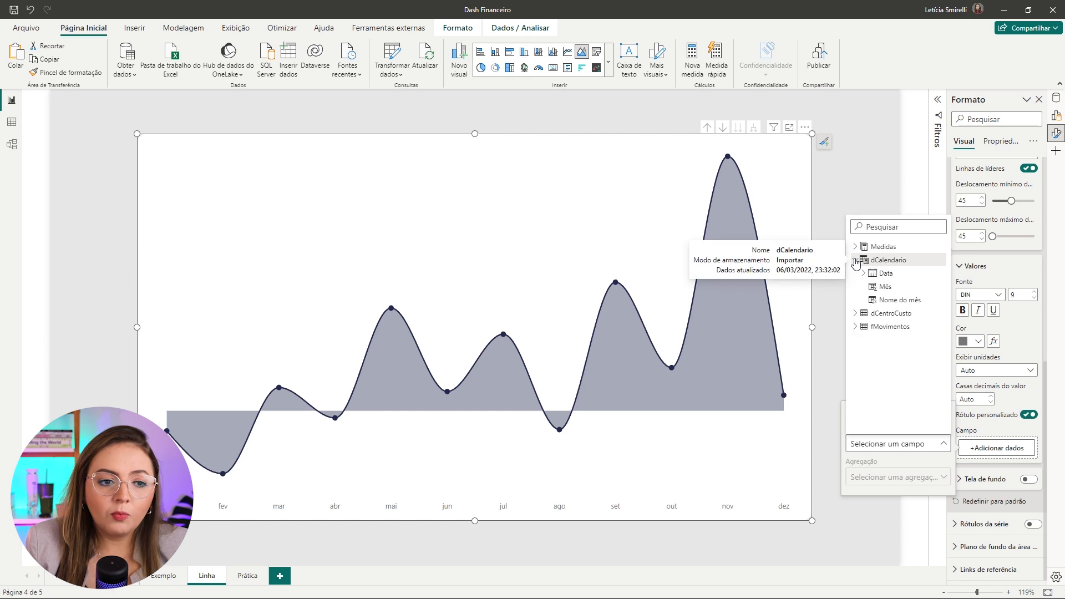
left_click(865, 248)
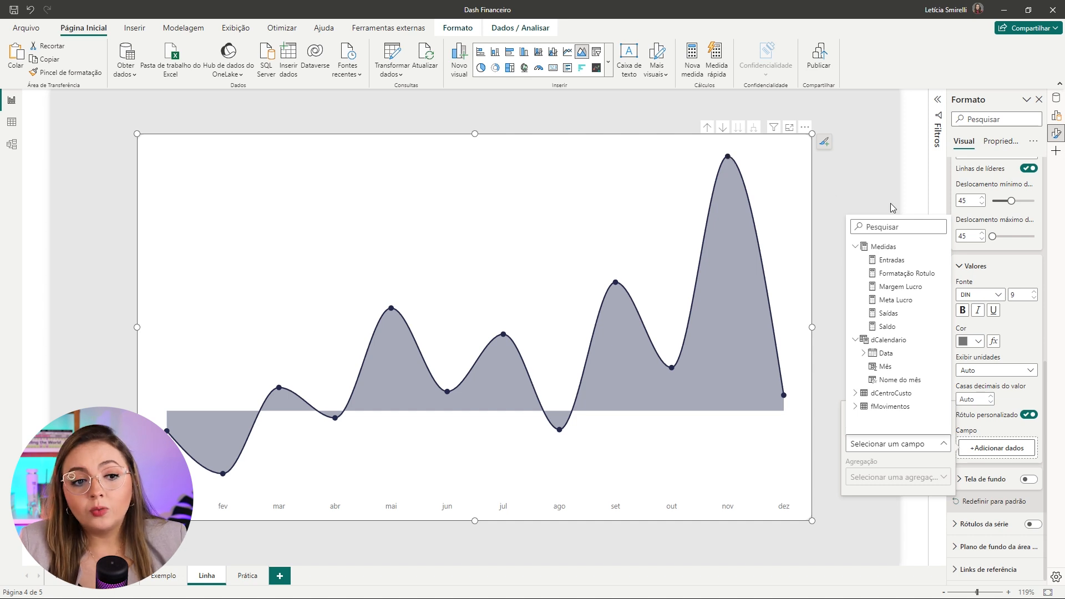
left_click(901, 287)
- Set the display units (Exibir unidades) of the data label values to Nenhum
left_click(1000, 370)
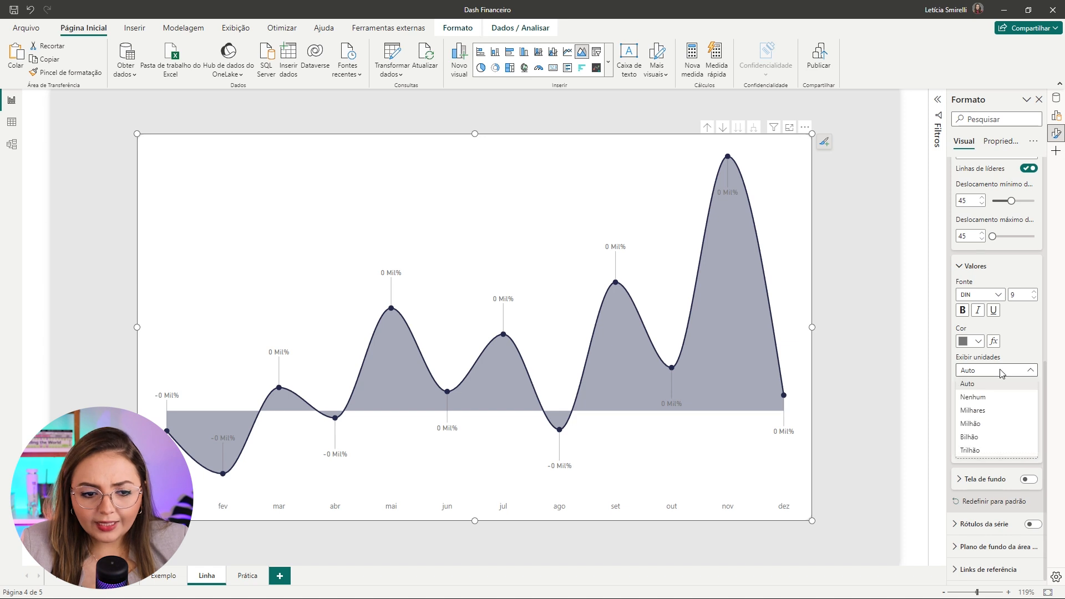
left_click(971, 397)
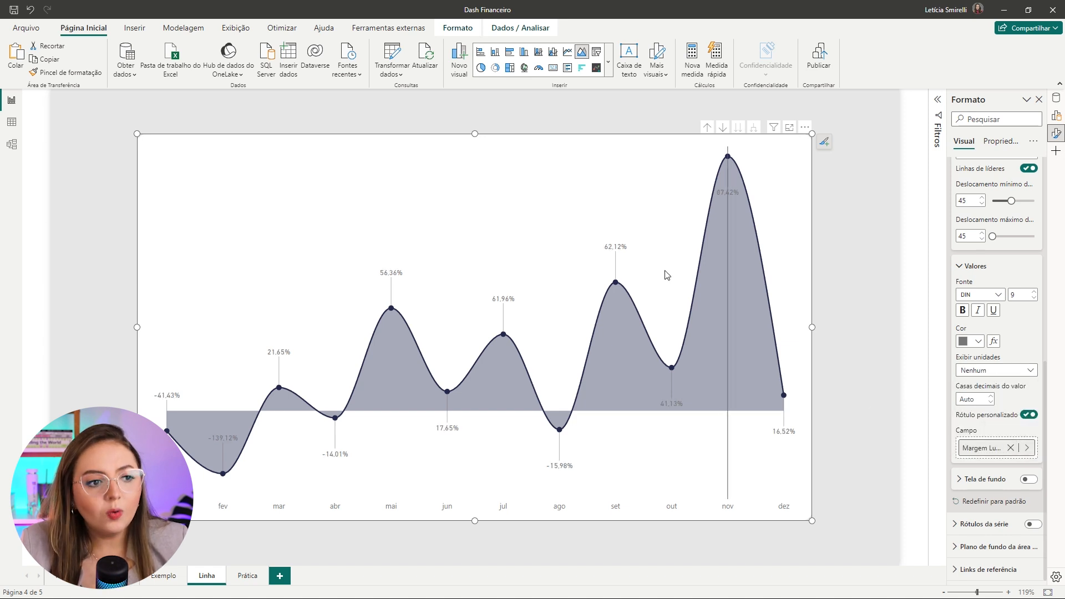
mouse_move(619, 253)
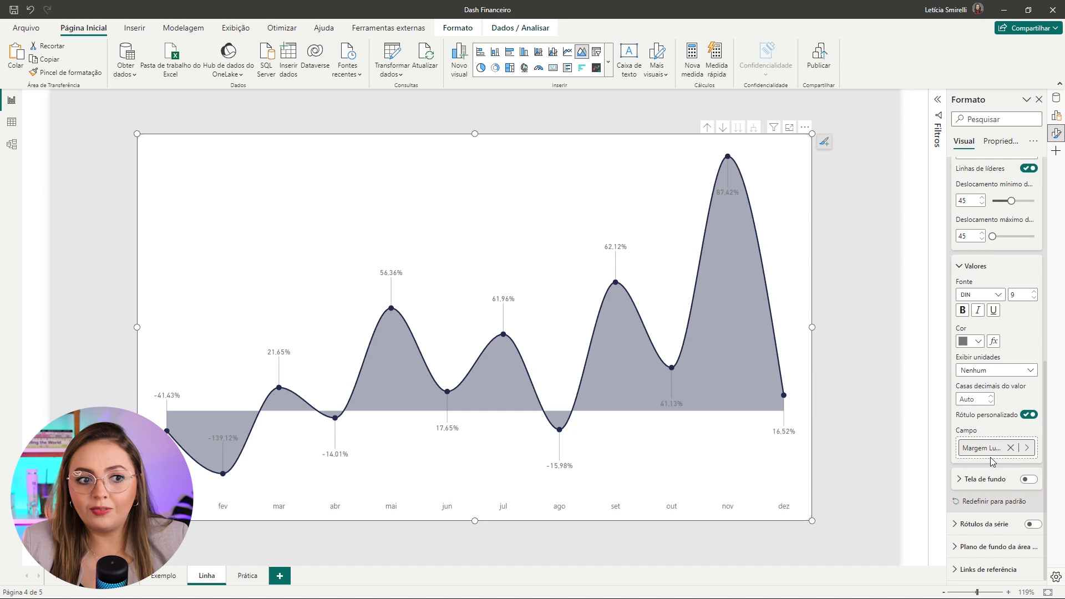
- Create a new measure in the Medidas table and name it Rótulo Personalizado
left_click(1057, 99)
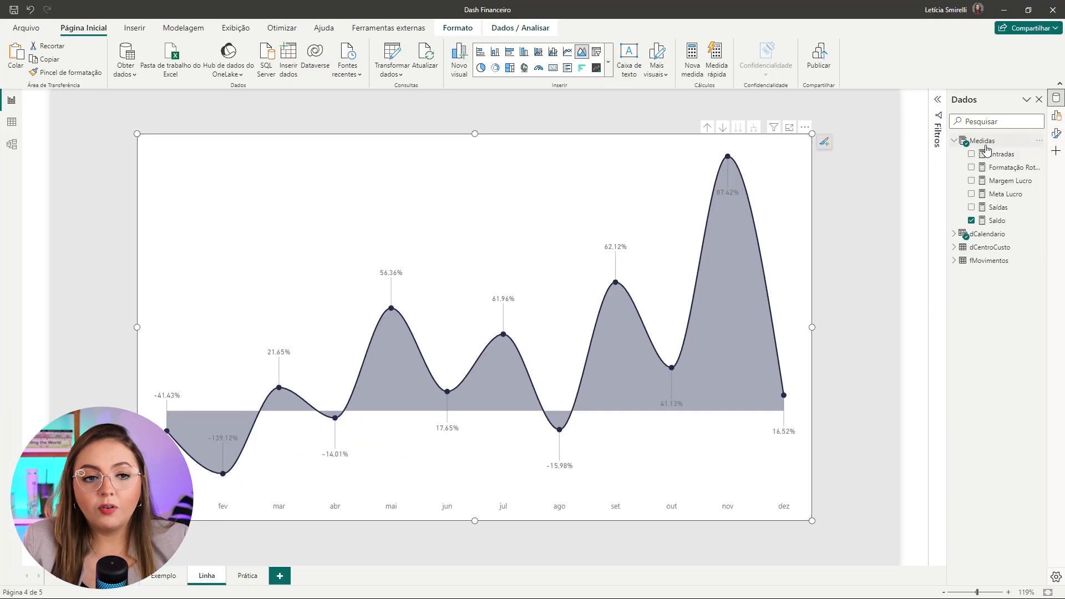
left_click(906, 185)
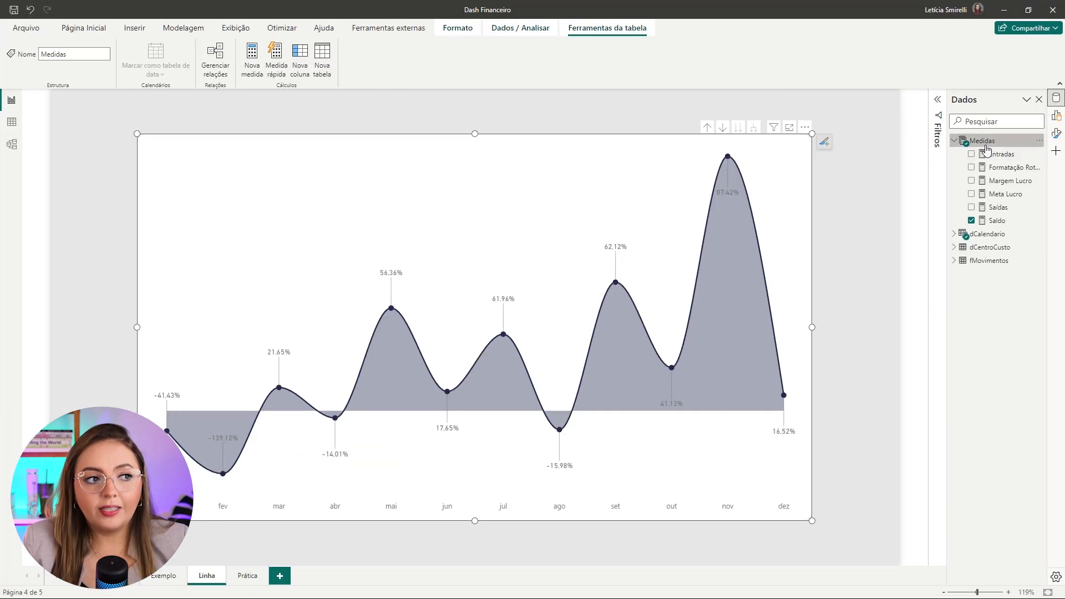
left_click(253, 67)
type("R")
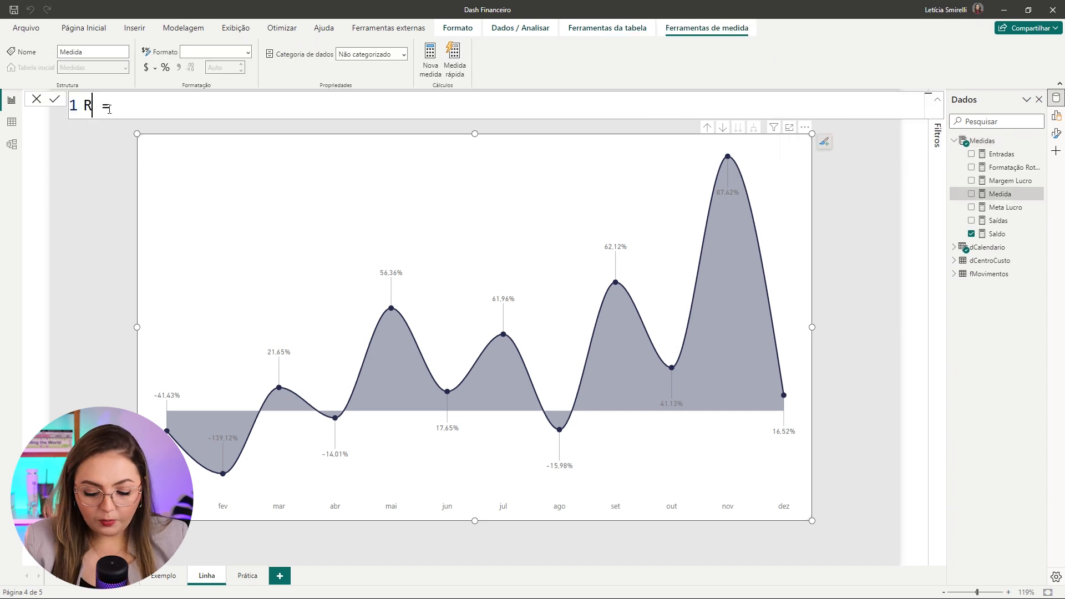
type("ótulo Pert")
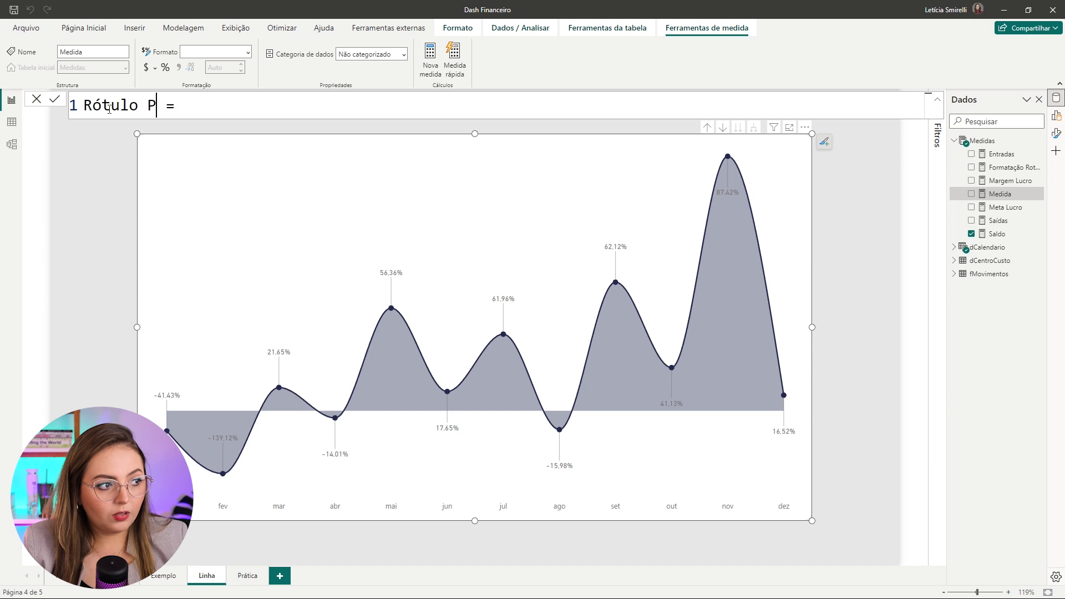
key("BackSpace")
type("sonalizado")
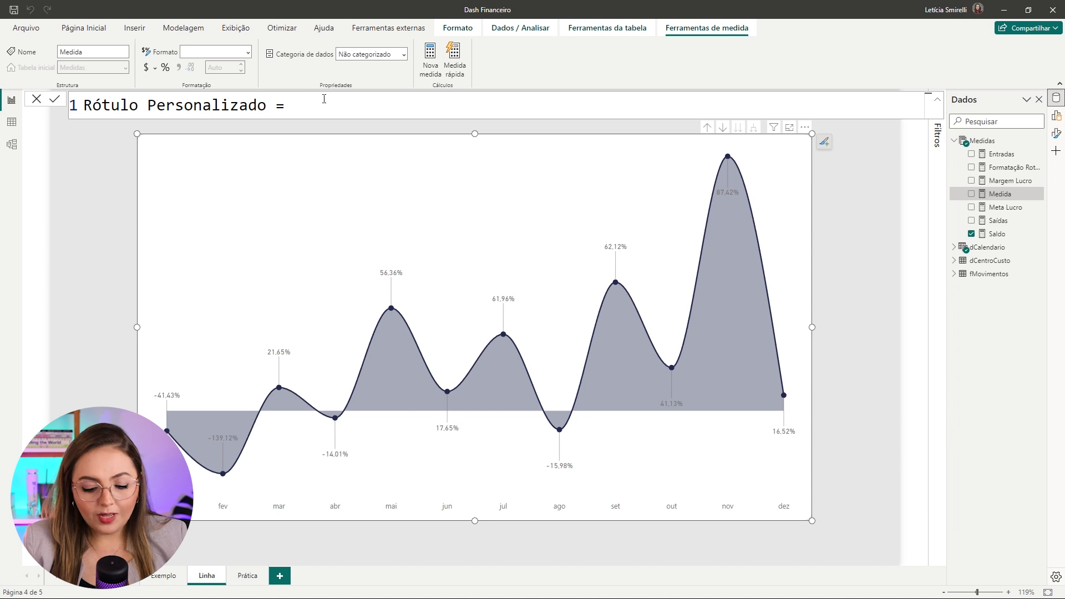
- Define the Rótulo Personalizado measure as [Saldo] & [Margem Lucro] and commit the formula
type("[sal")
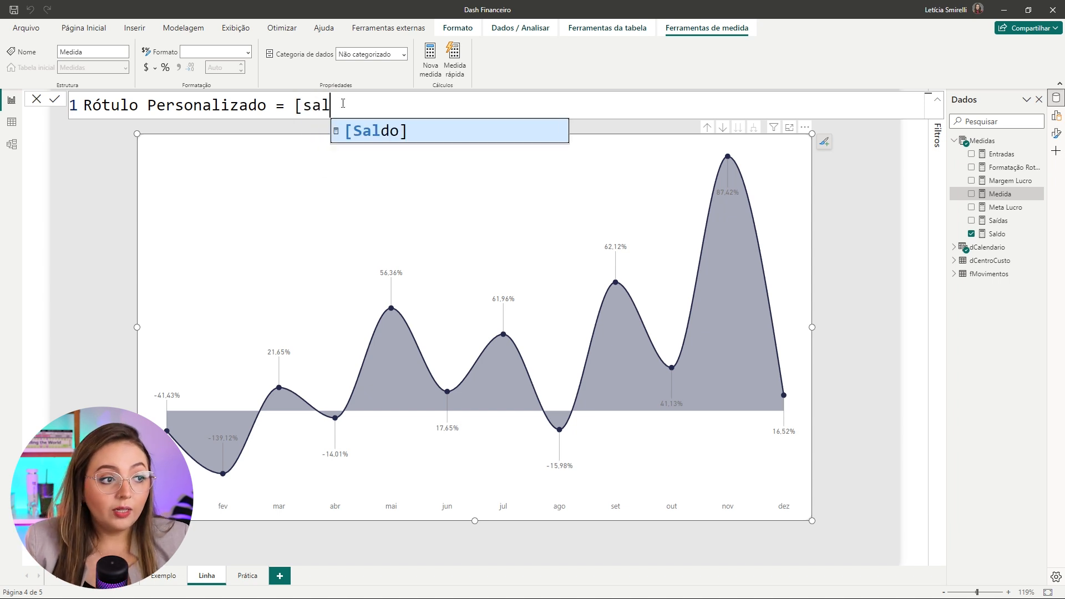
left_click(360, 136)
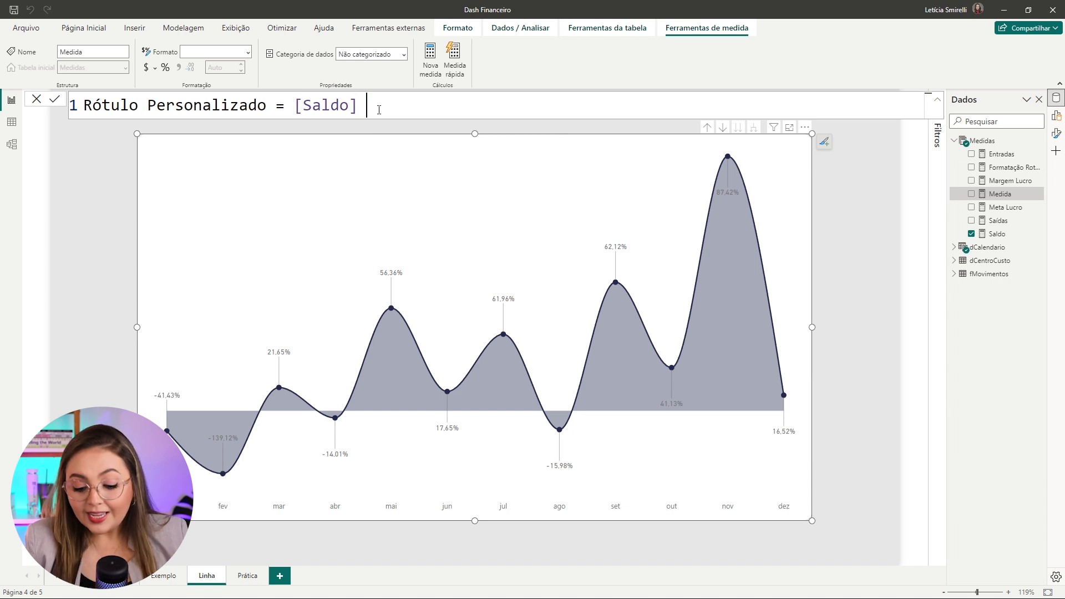
type("& ")
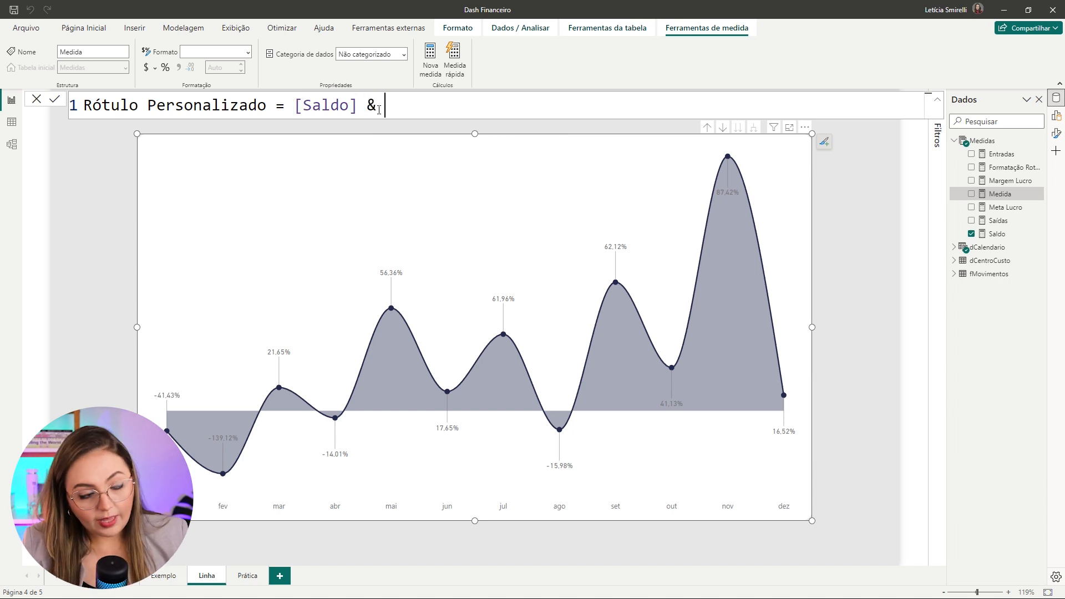
type("[mar")
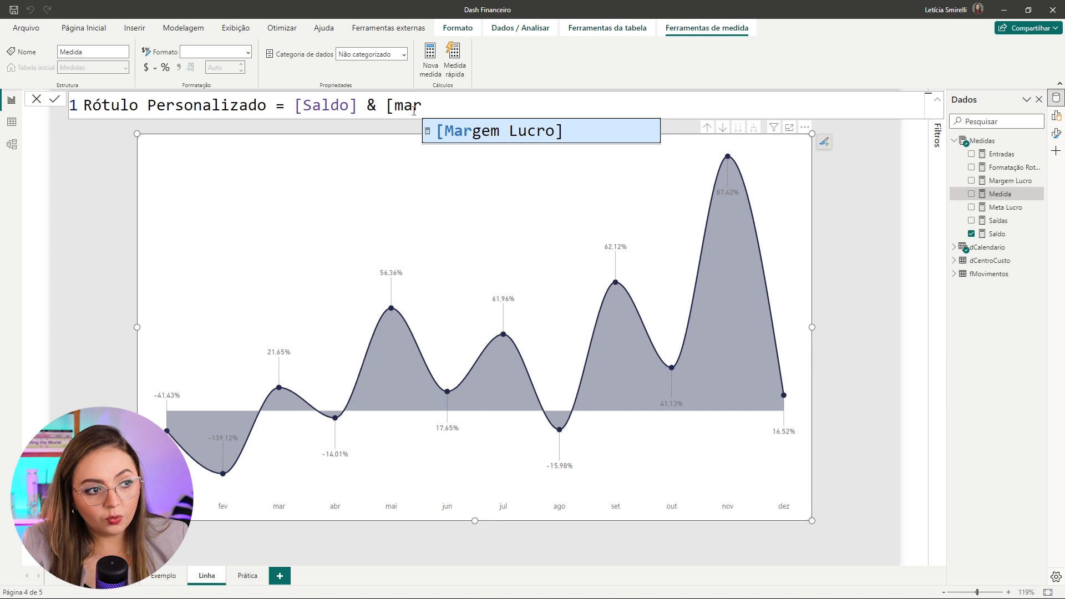
left_click(446, 131)
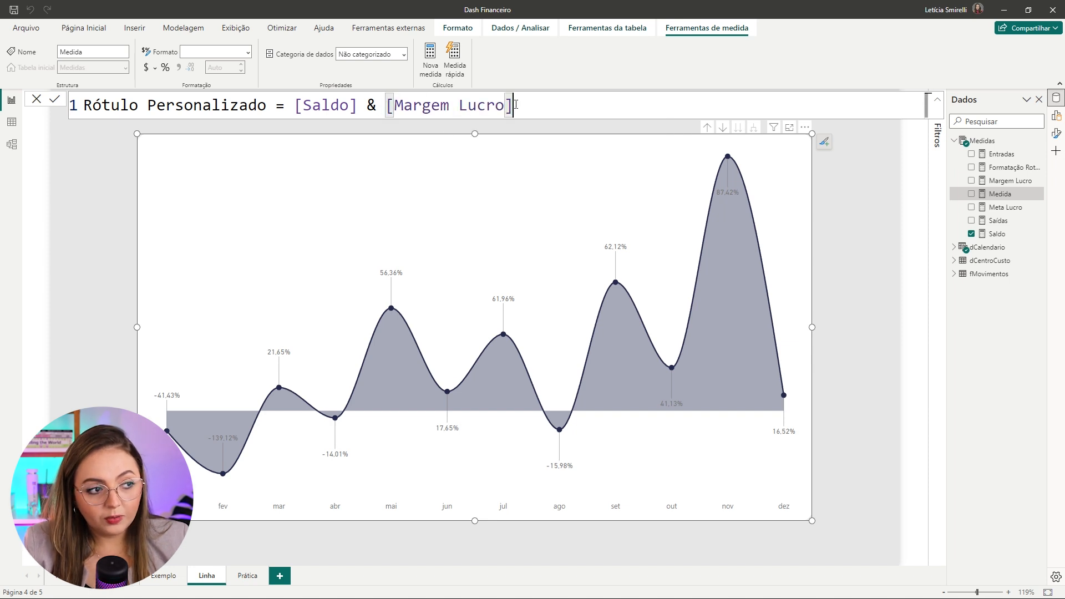
left_click(342, 107)
left_click(430, 107)
left_click(493, 107)
left_click(516, 107)
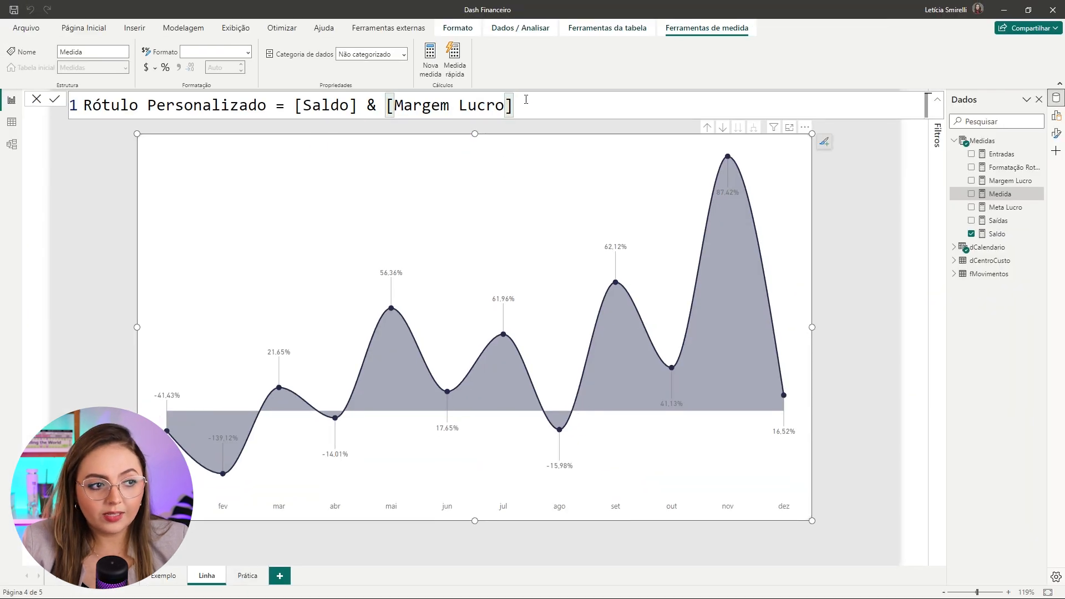
key("Return")
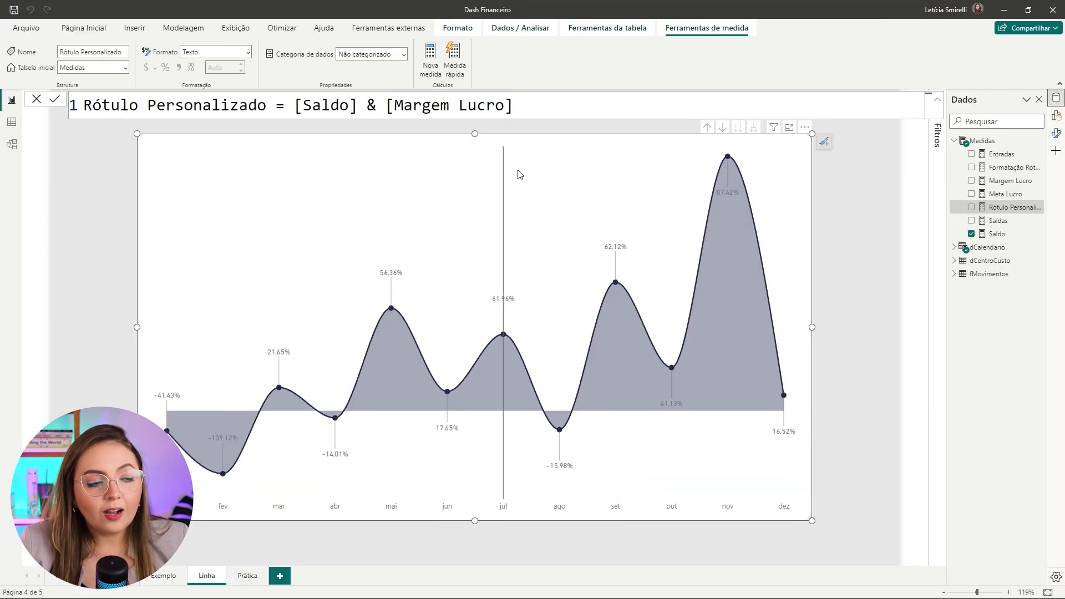
- Replace Margem Lucro with the Rótulo Personalizado measure as the field of the chart's custom data labels
left_click(509, 162)
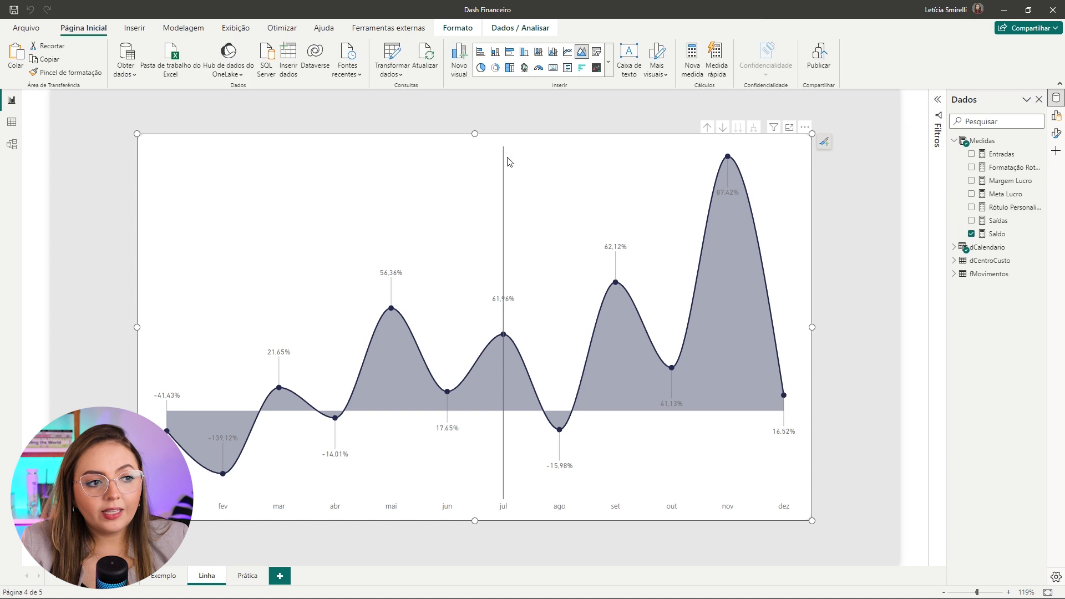
left_click(1057, 134)
scroll(1025, 359, "down", 8)
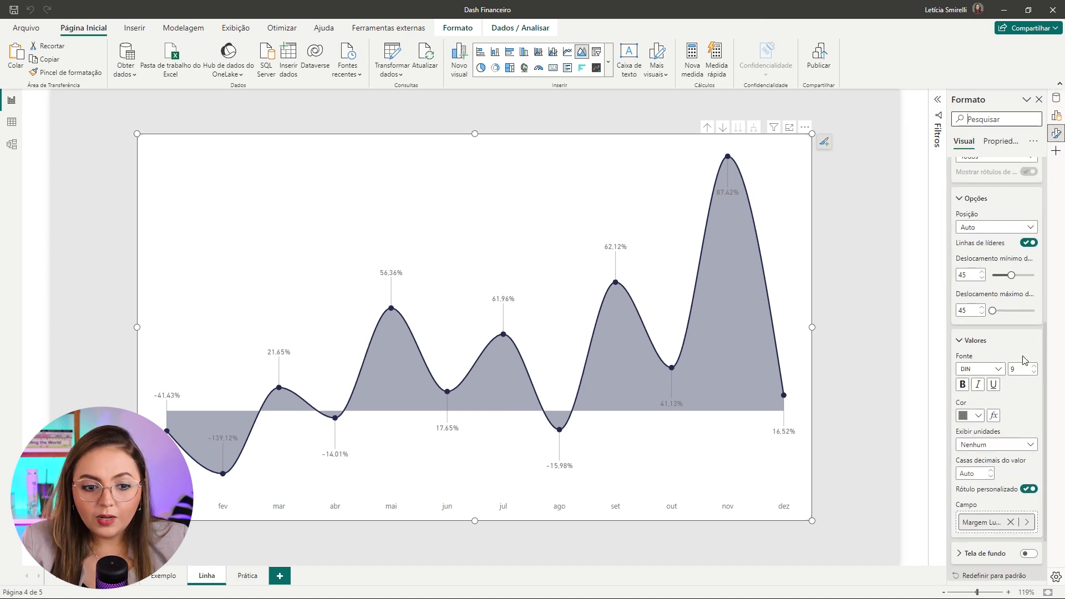
left_click(1010, 447)
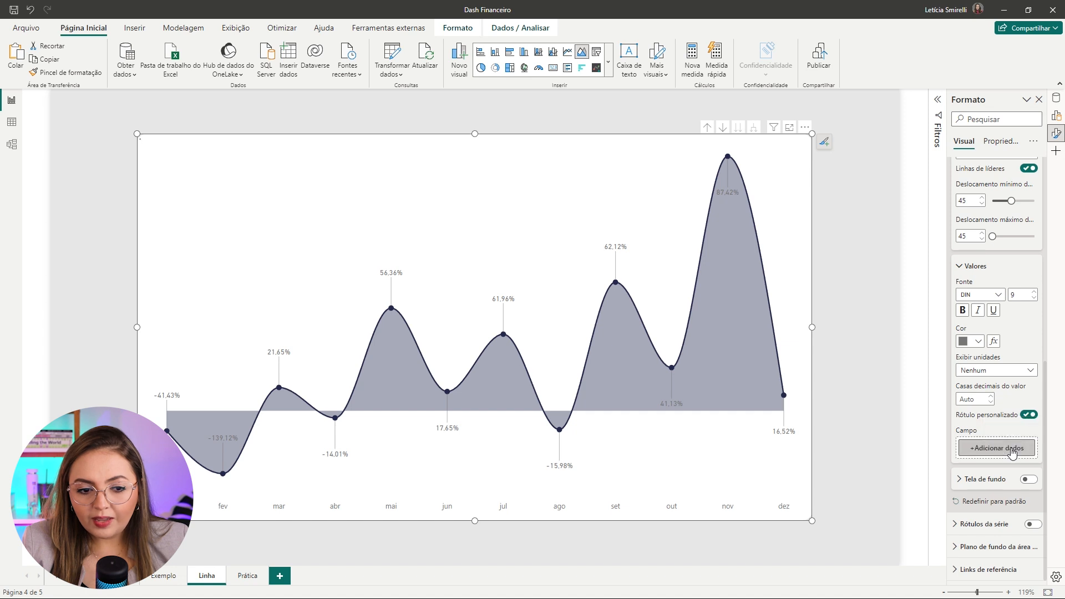
left_click(998, 453)
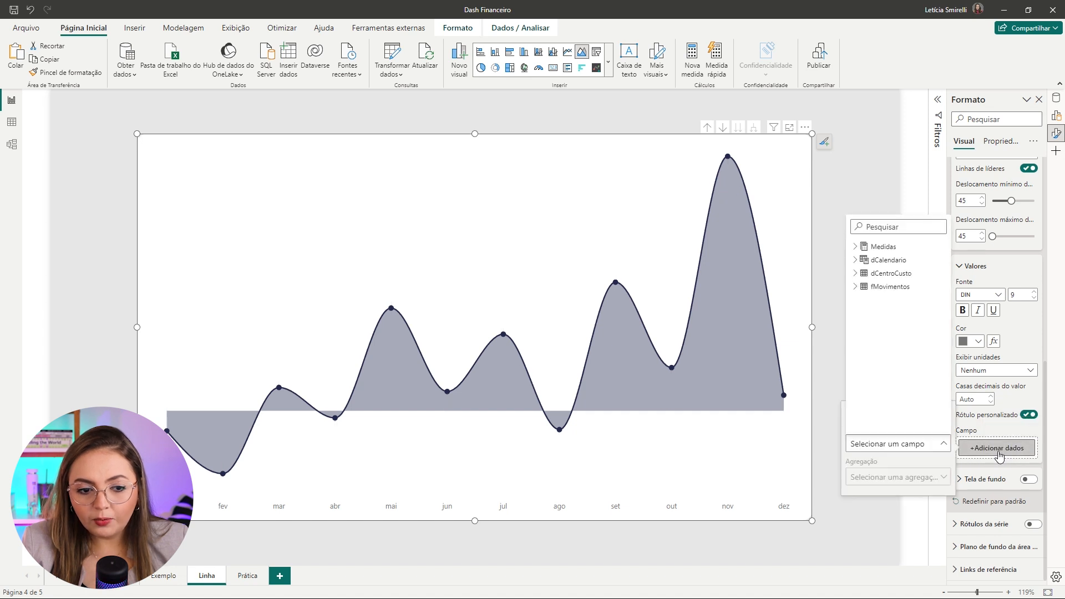
left_click(860, 246)
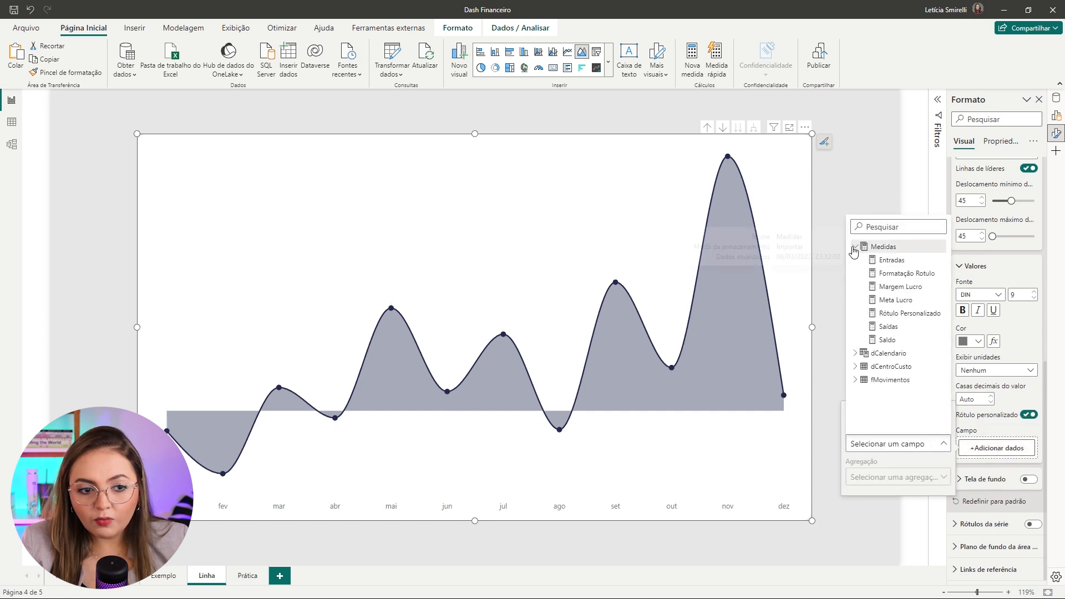
left_click(910, 313)
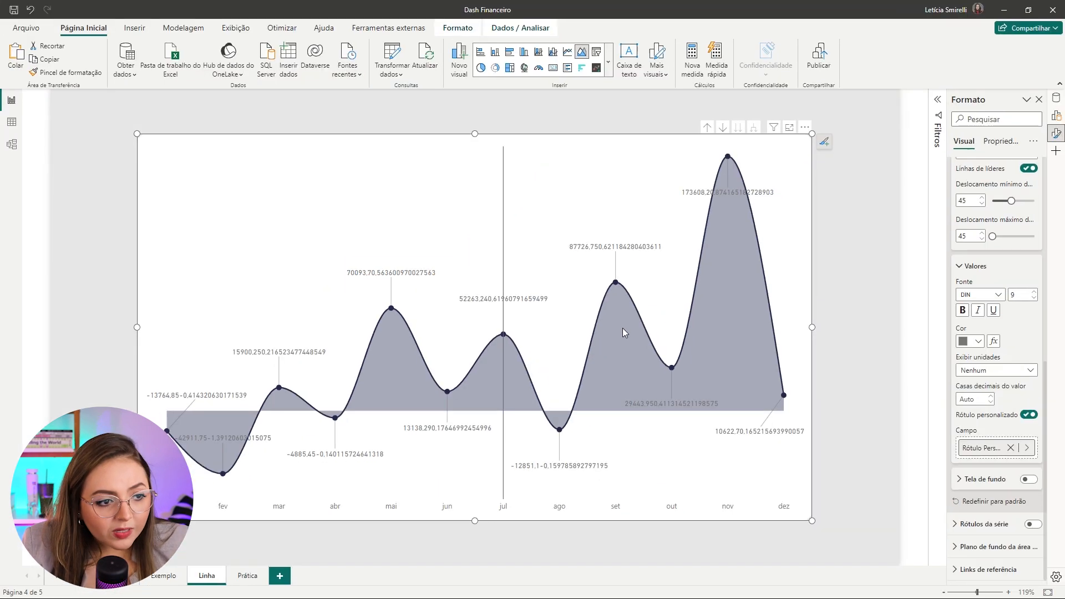
- Compare the two joined values in the September data label with that point's Saldo tooltip
mouse_move(637, 311)
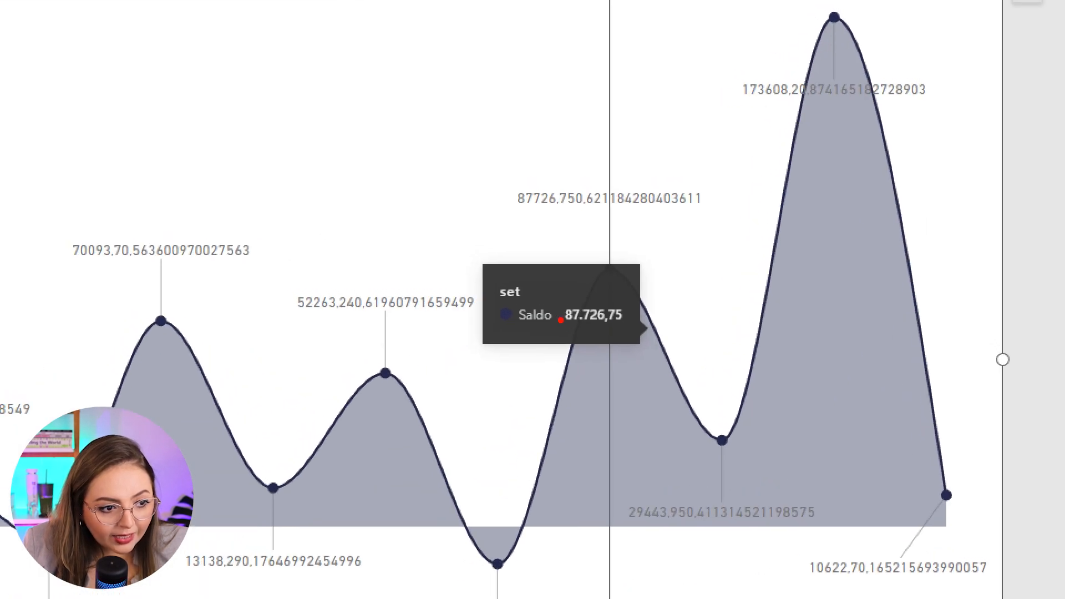
mouse_move(585, 172)
left_mouse_down()
mouse_move(558, 219)
mouse_move(505, 225)
left_mouse_up()
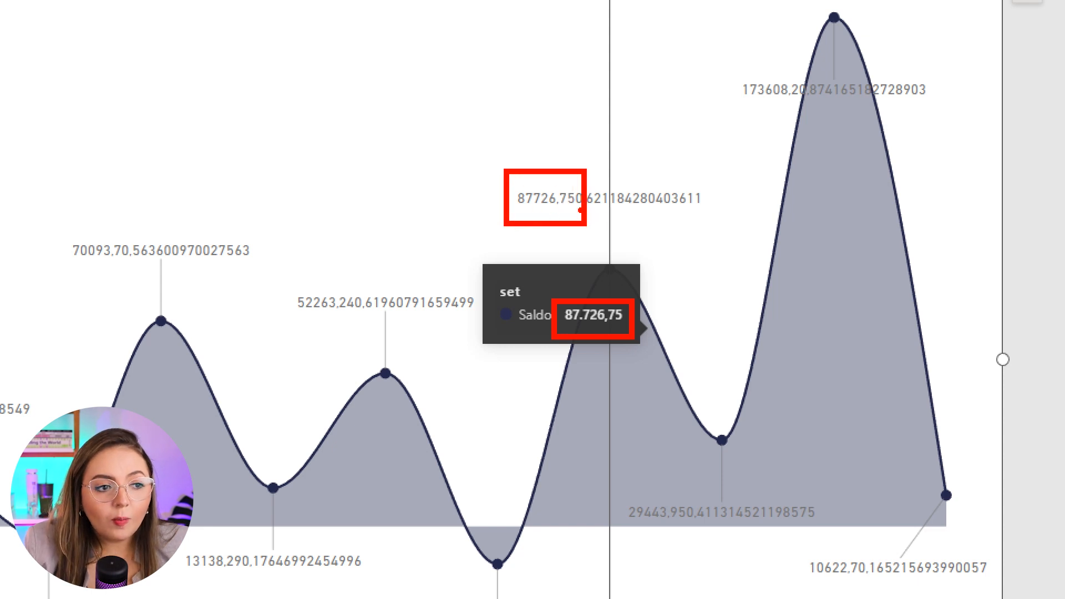
left_click_drag(739, 166, 586, 240)
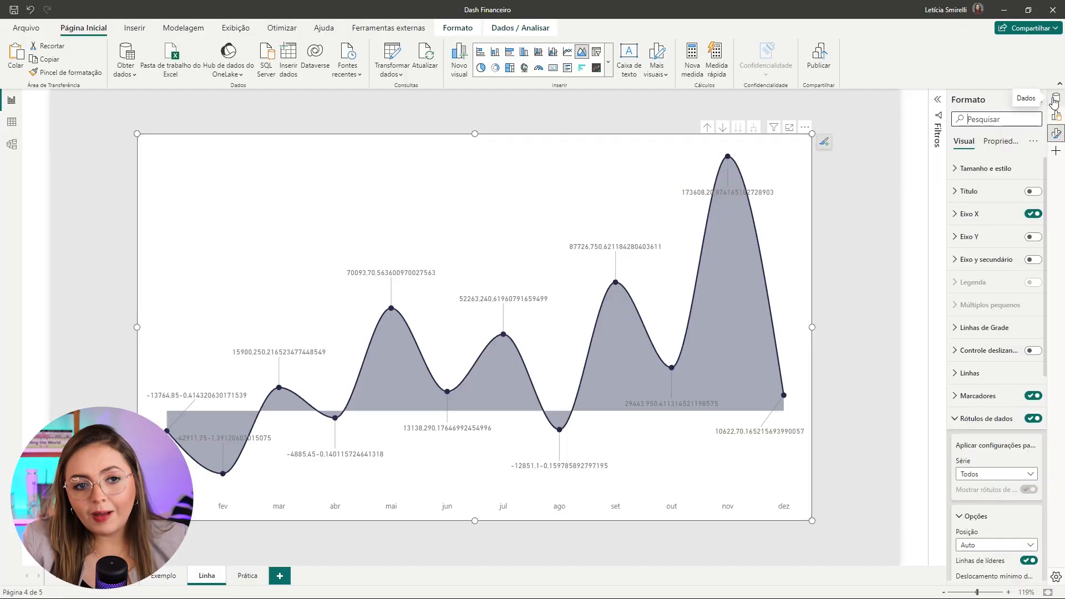
- Insert a "|" separator between [Saldo] and [Margem Lucro] in the Rótulo Personalizado measure, joined with &, and commit the formula
left_click(1055, 99)
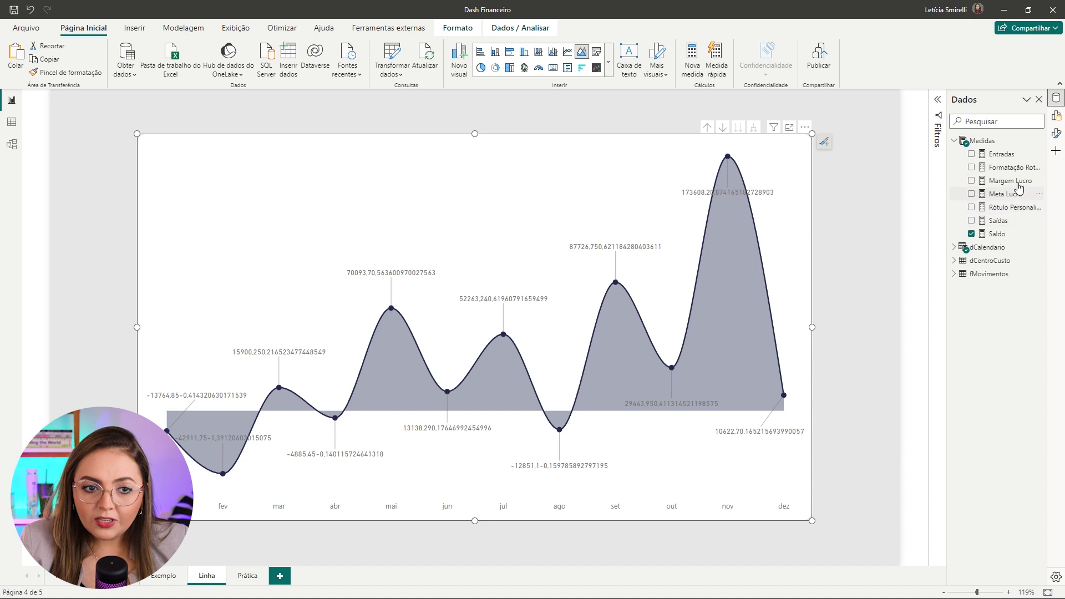
left_click(1018, 207)
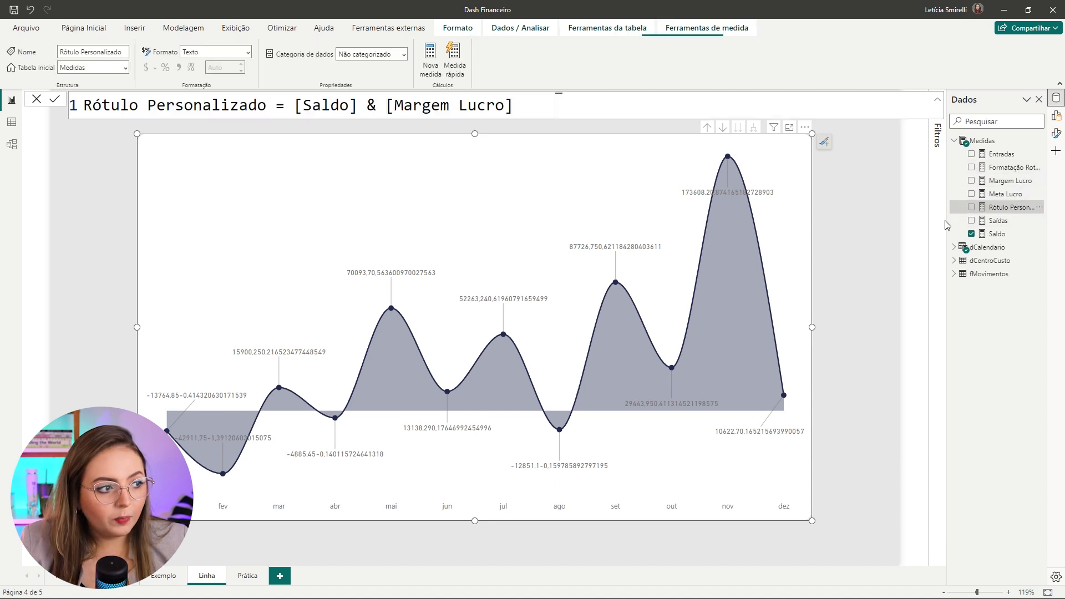
left_click(380, 104)
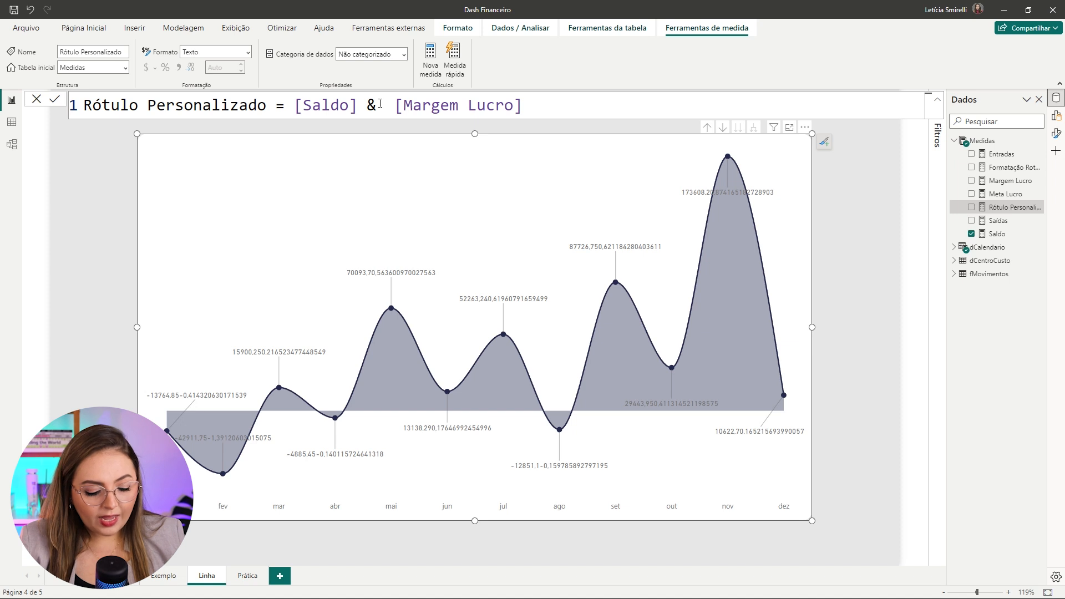
type("\"|")
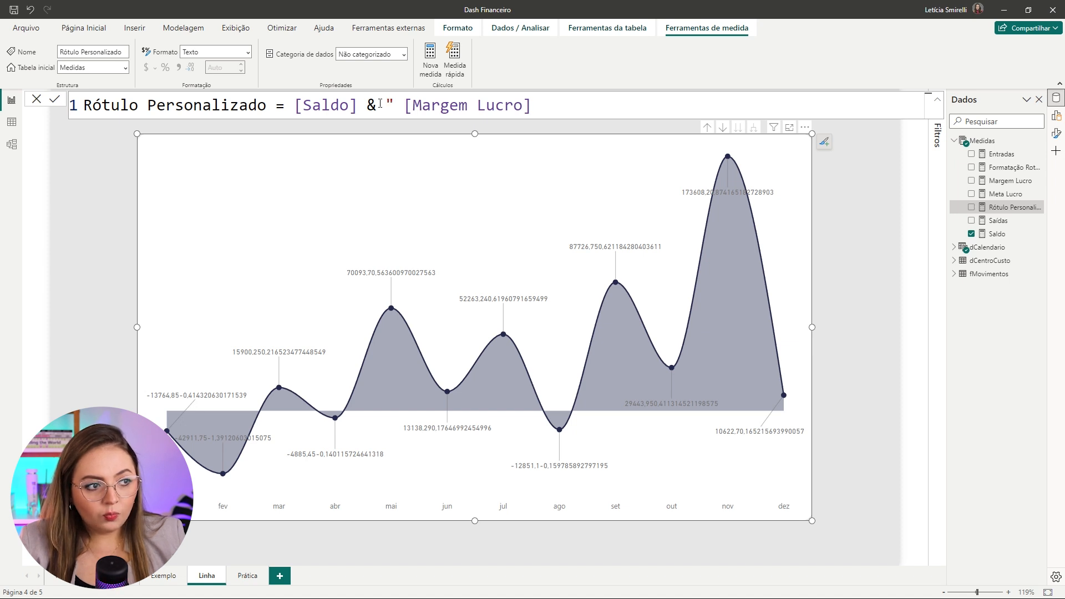
type("\" ")
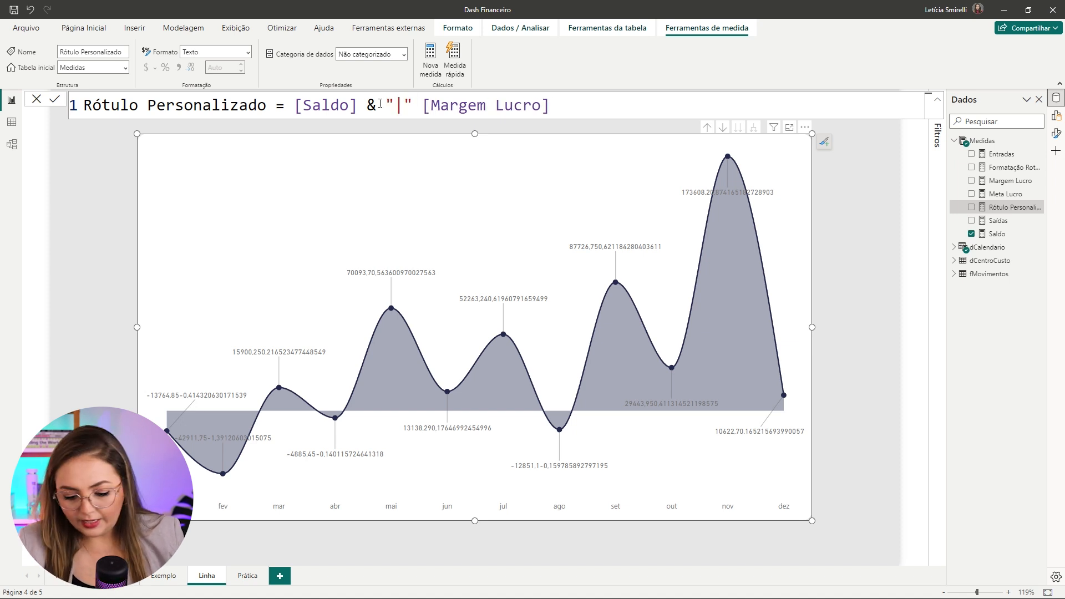
type("&")
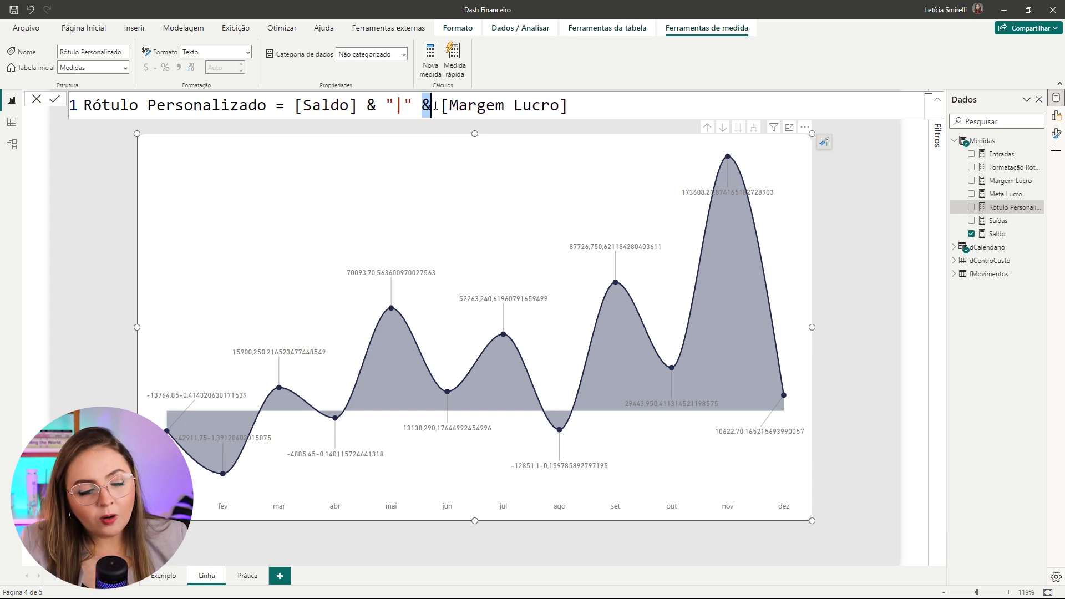
left_click(577, 103)
key("Return")
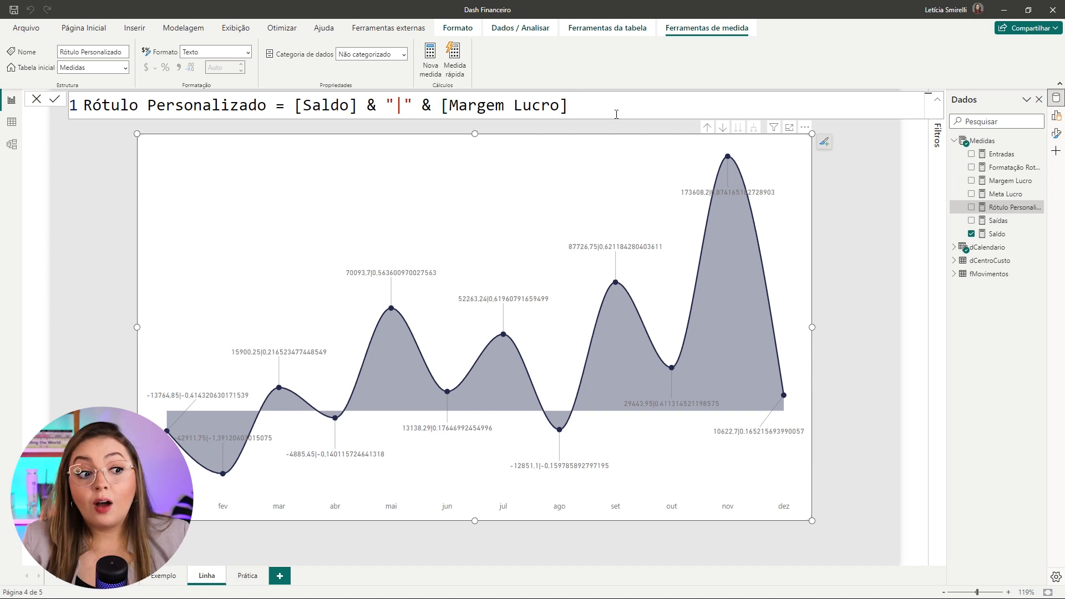
key("ctrl+1")
left_click(494, 303)
left_click_drag(473, 279, 493, 311)
left_click_drag(694, 174, 707, 226)
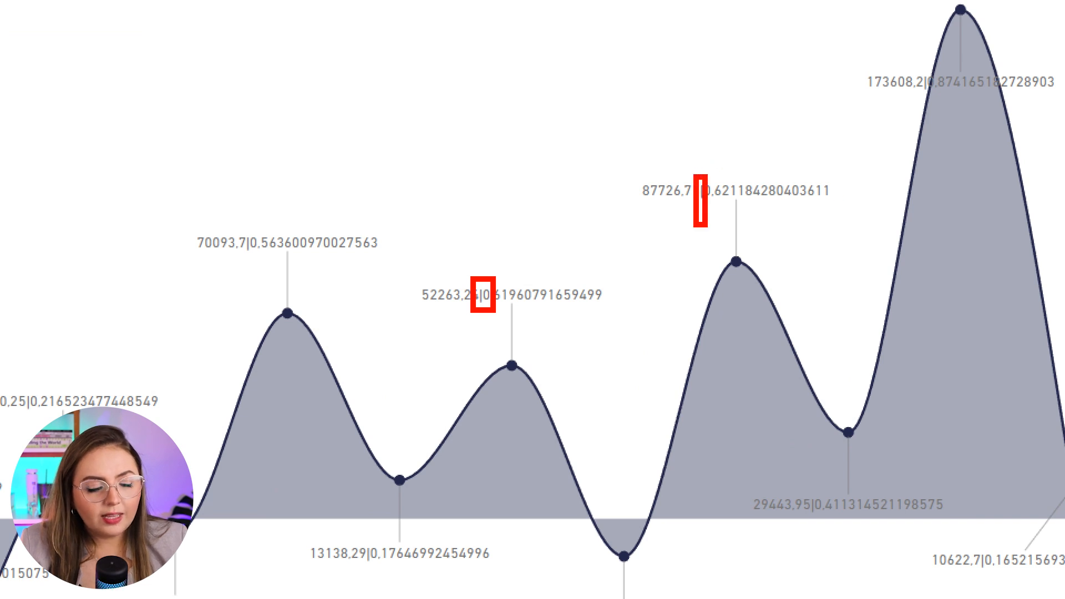
key("Escape")
double_click(397, 105)
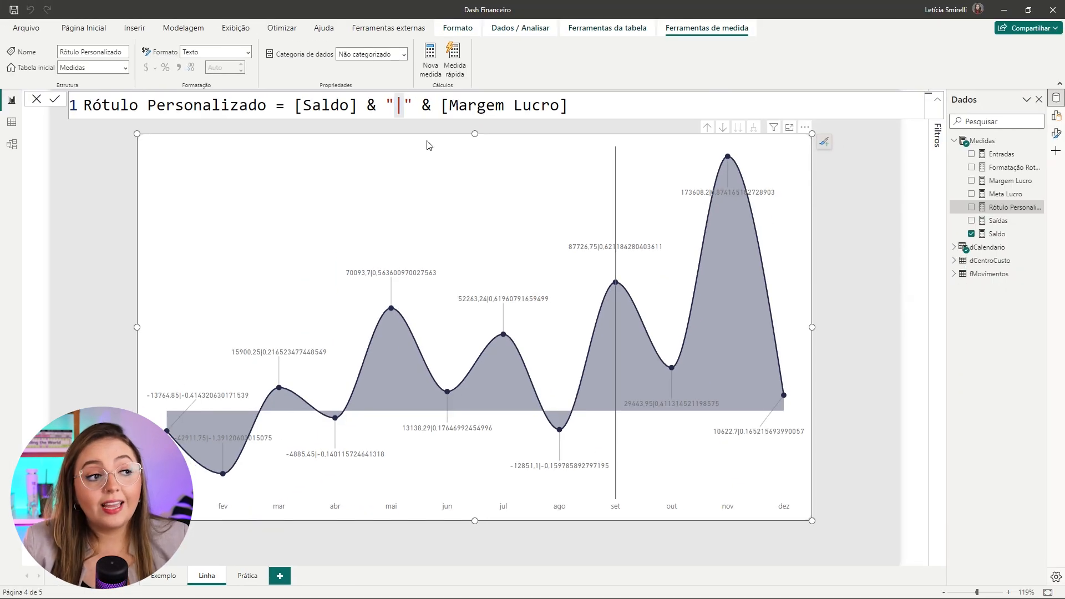
left_click(331, 107)
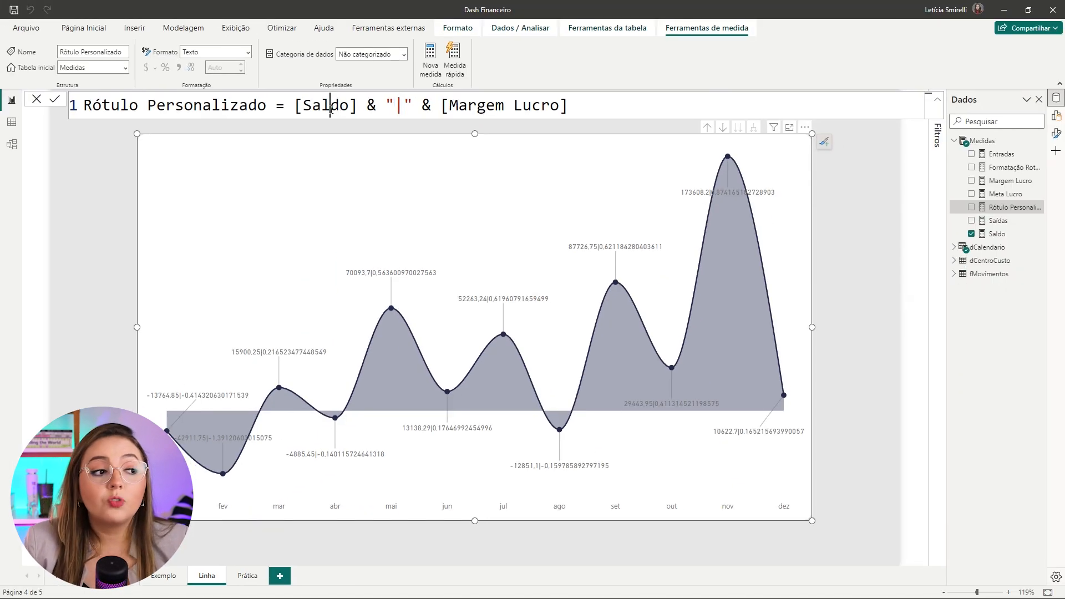
left_click(296, 105)
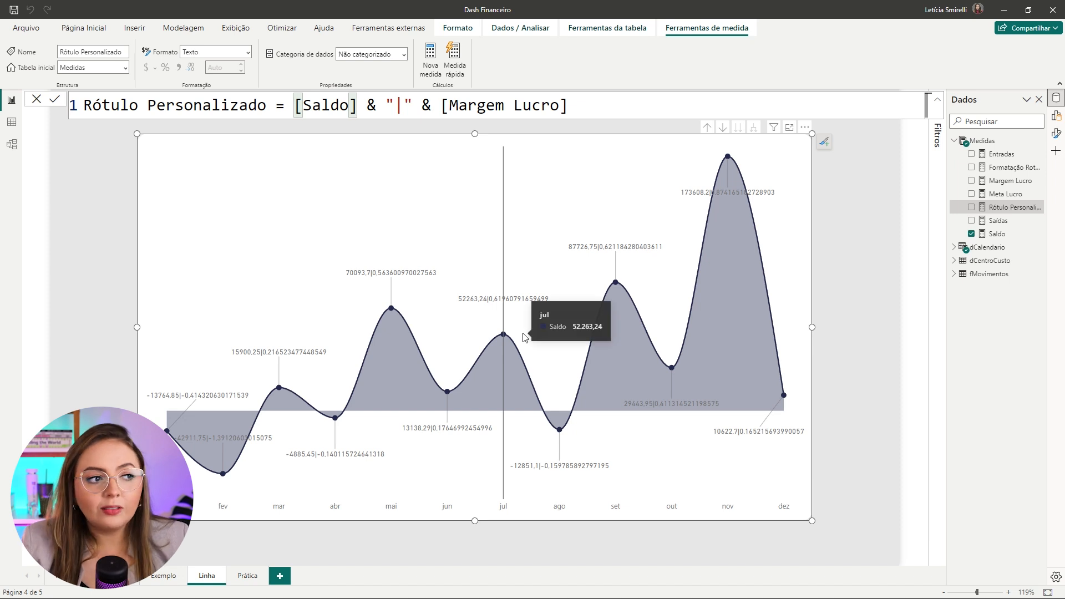
- Add a space on each side of the | separator in the Rótulo Personalizado formula and commit it
left_click(395, 107)
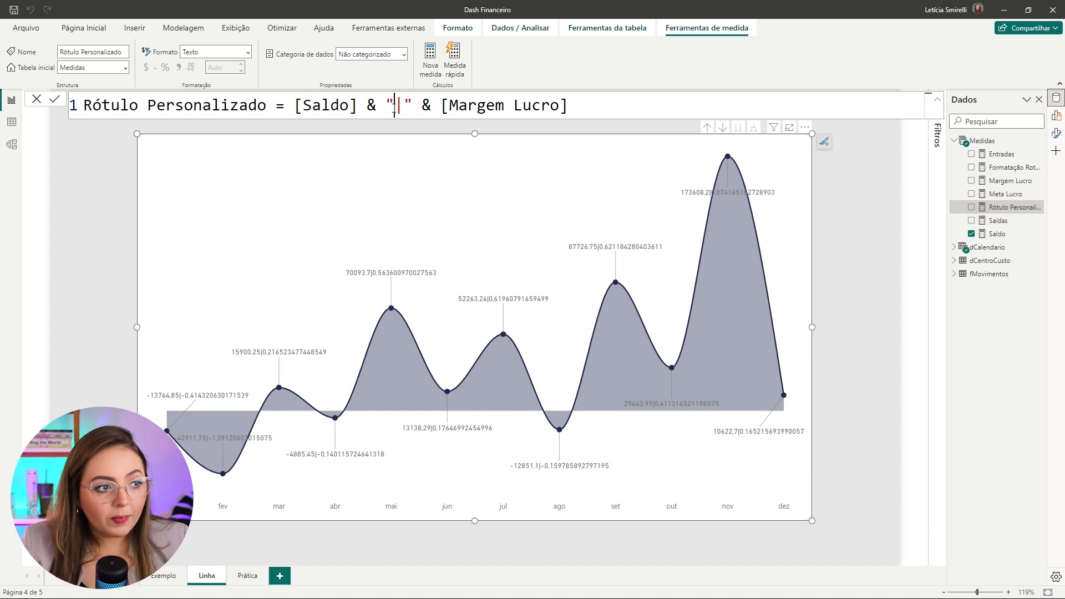
key("Right")
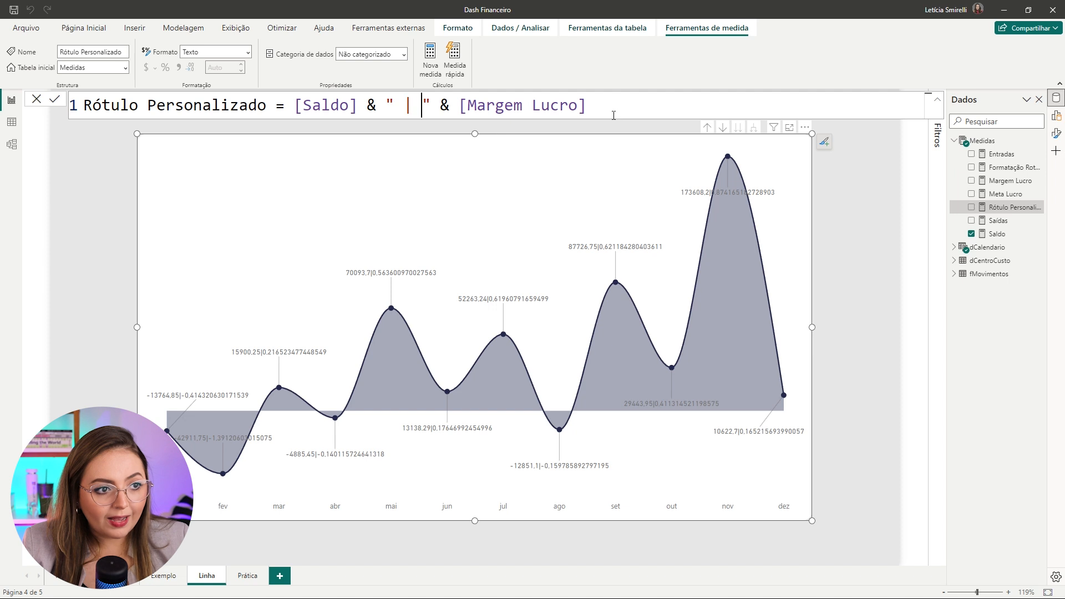
left_click(619, 111)
key("Return")
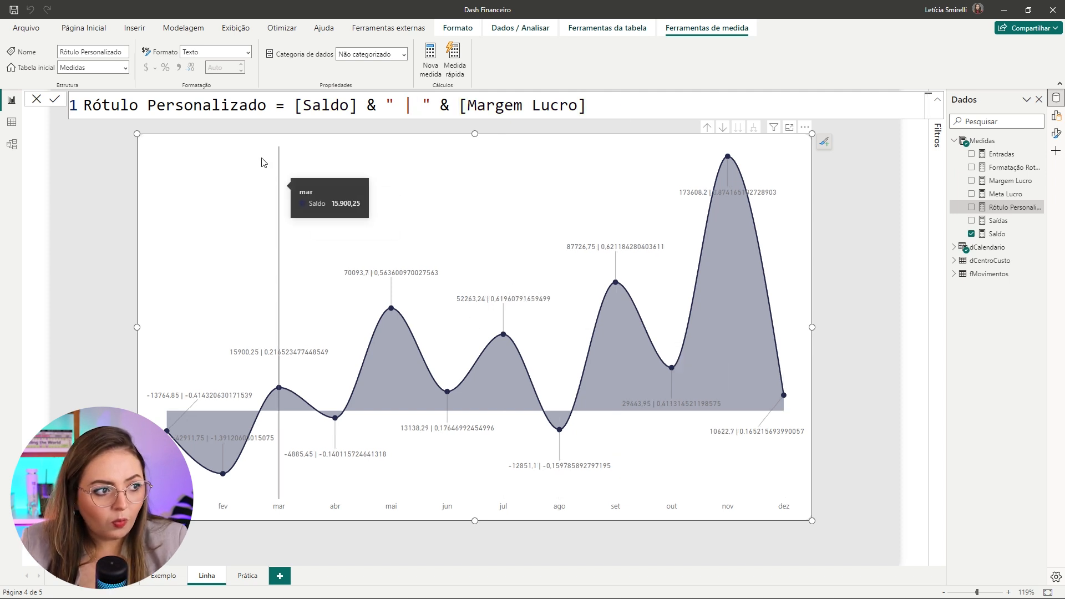
- Split the formula into separate indented lines for [Saldo], the separator and [Margem Lucro], opening a FORMAT function before [Saldo]
left_click(296, 107)
key("shift+Return")
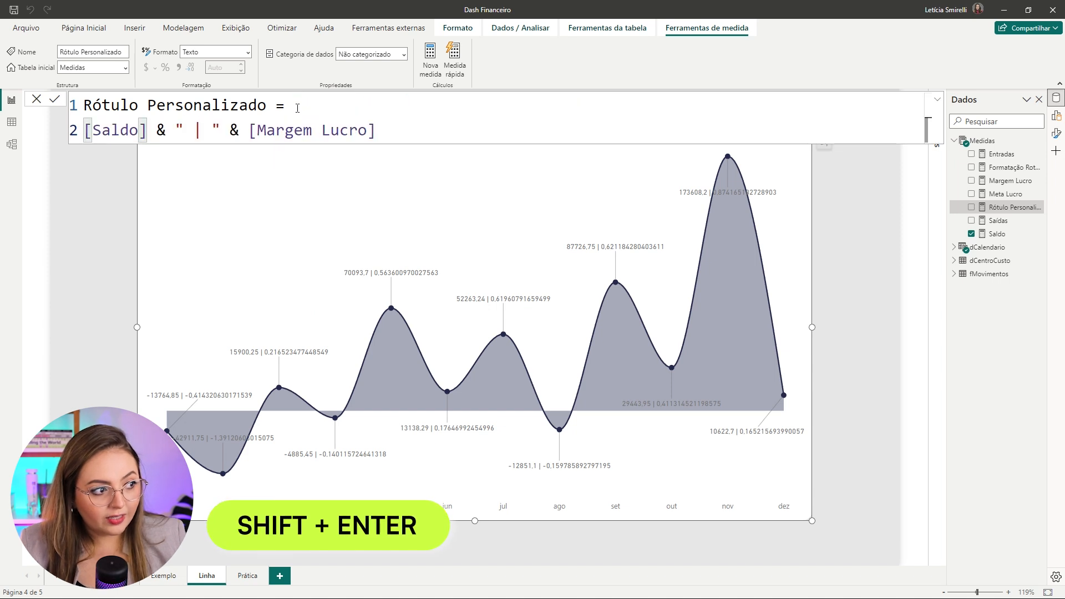
key("Tab")
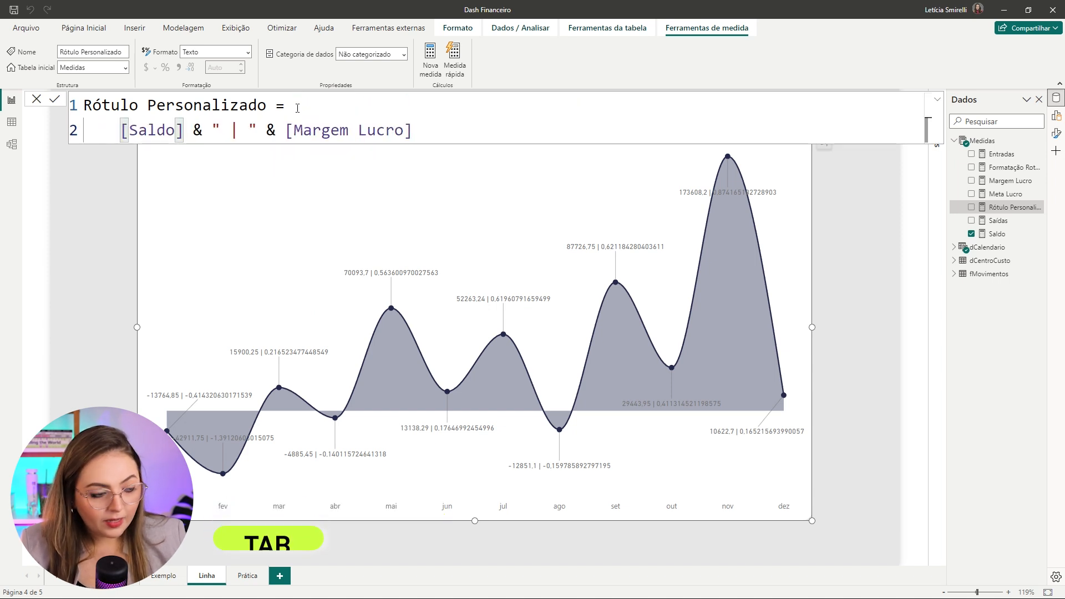
type("FORMAT(")
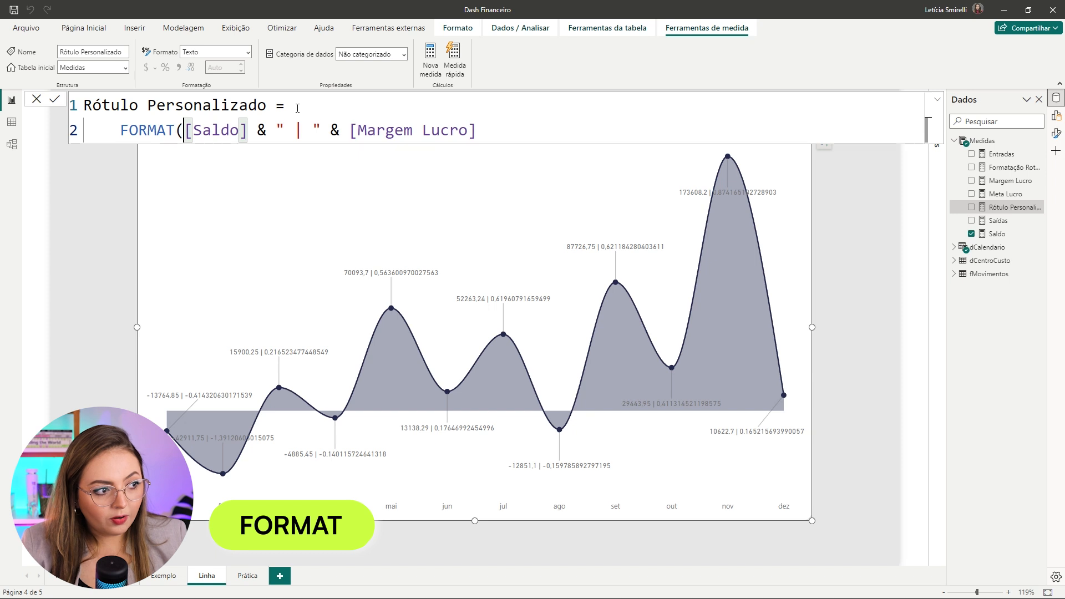
left_click(261, 130)
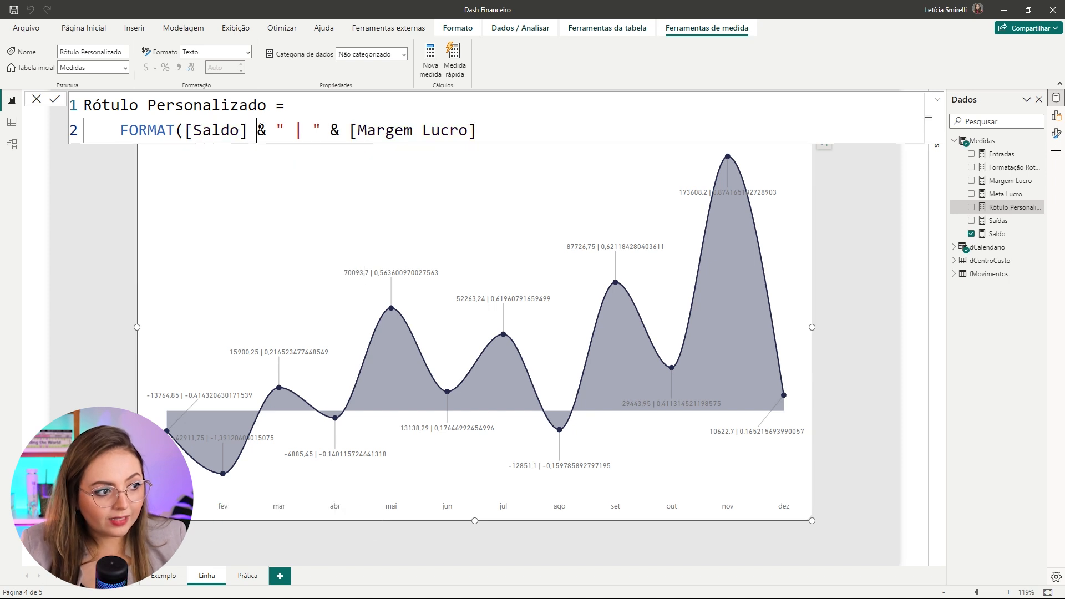
key("shift+Return")
left_click(213, 154)
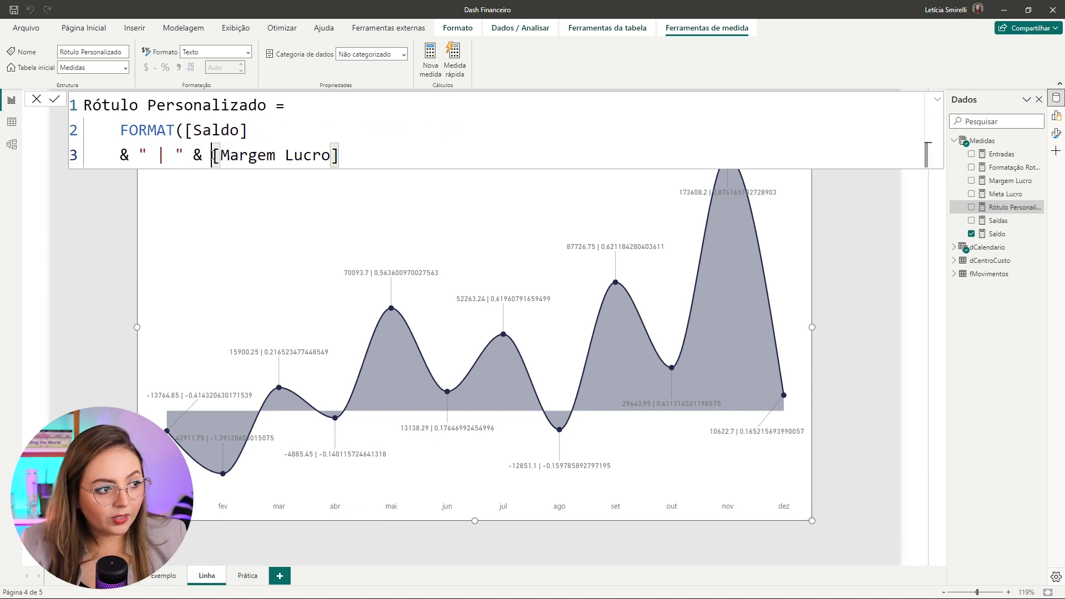
key("shift+Return")
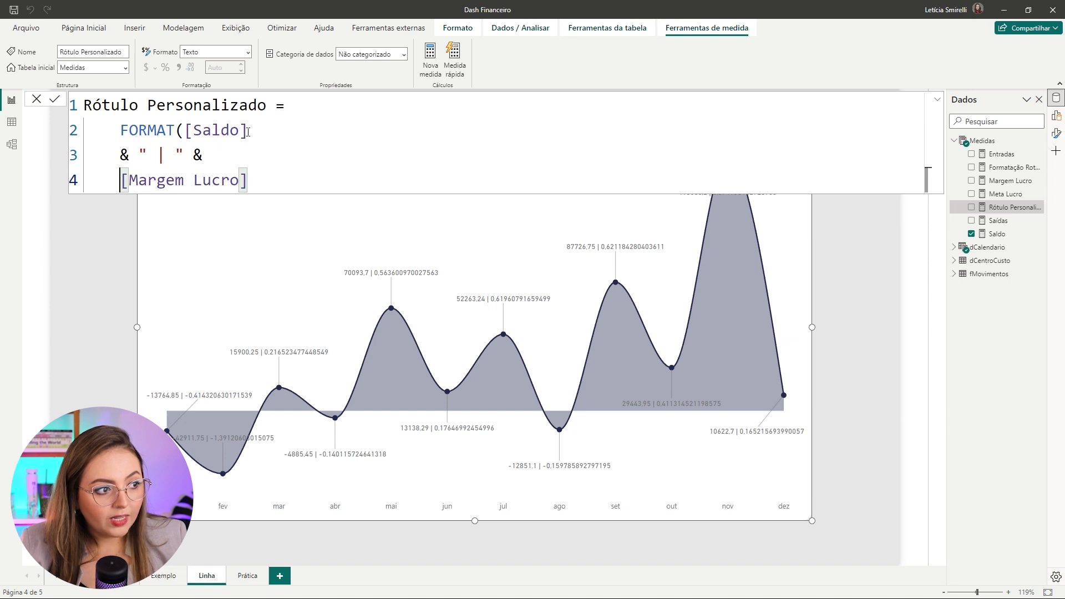
- Complete the FORMAT function around [Saldo] with the "Currency" format
left_click(248, 131)
type(",")
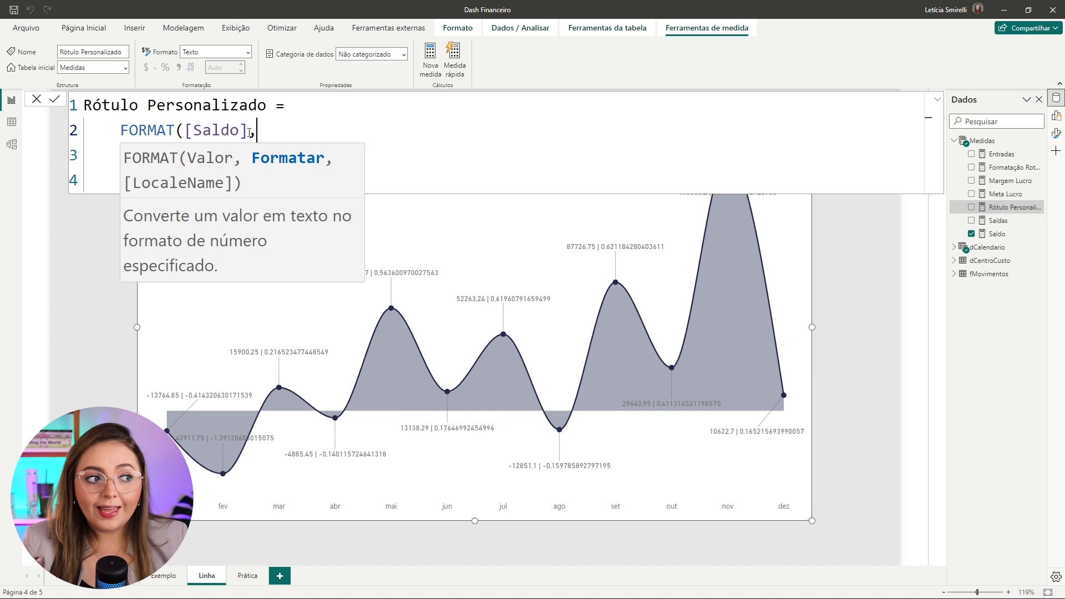
type("\"c")
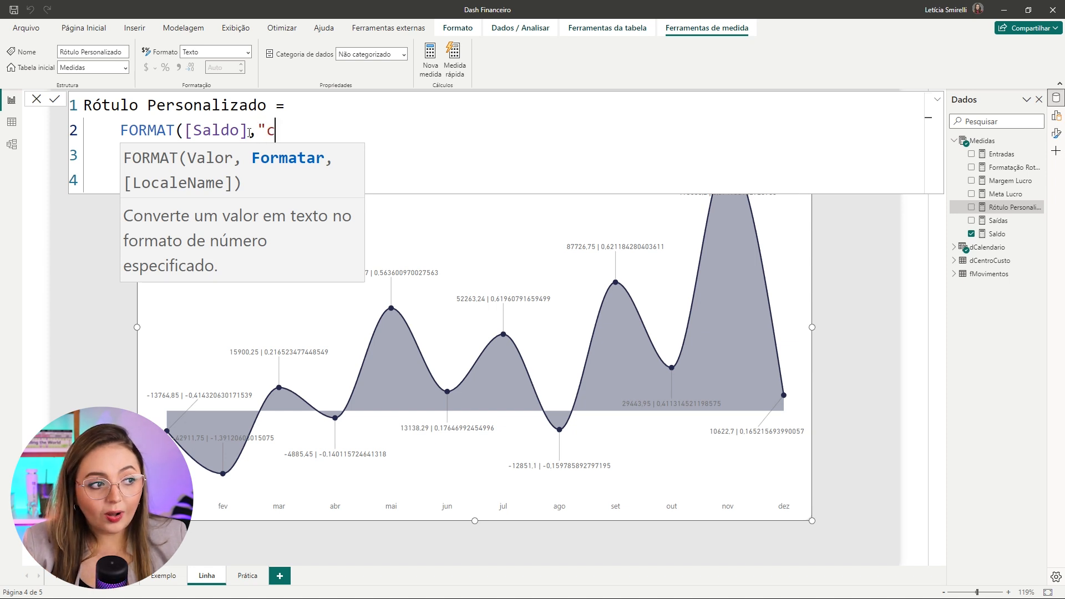
key("BackSpace")
type("Curre")
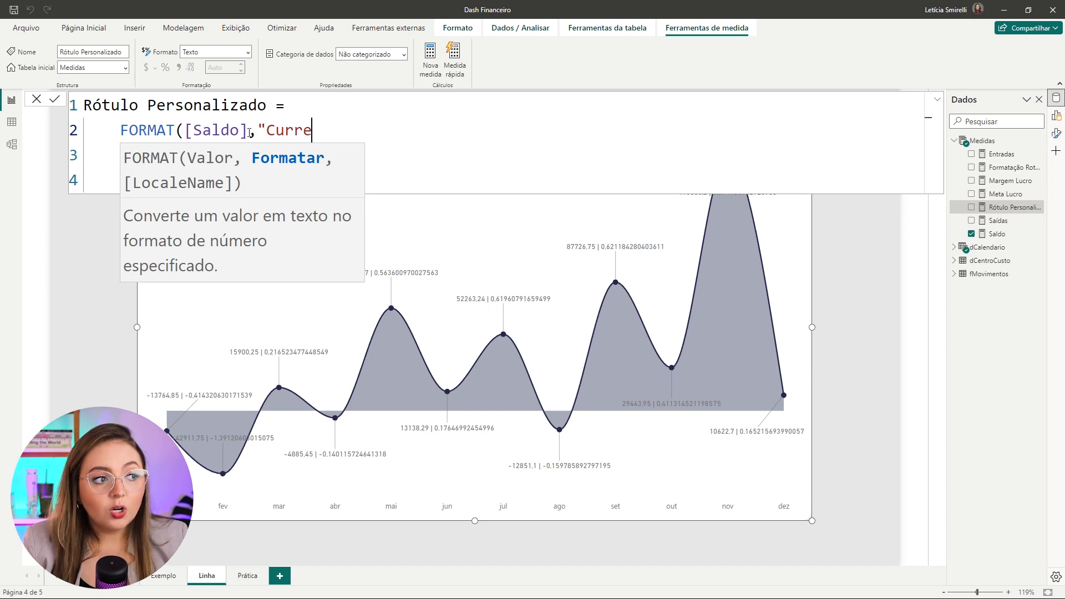
type("ncy\"")
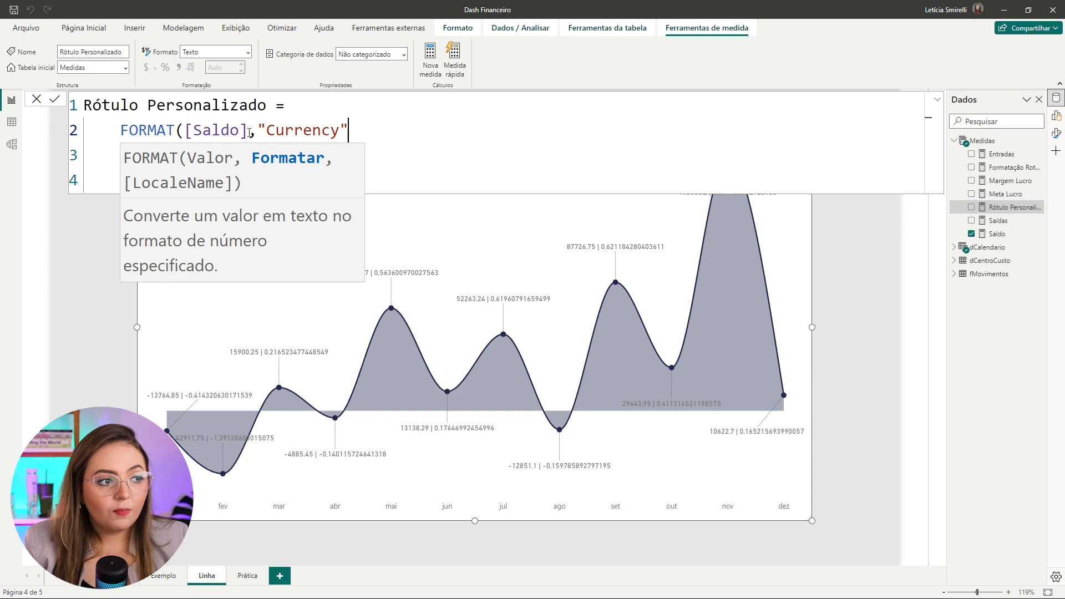
type(")")
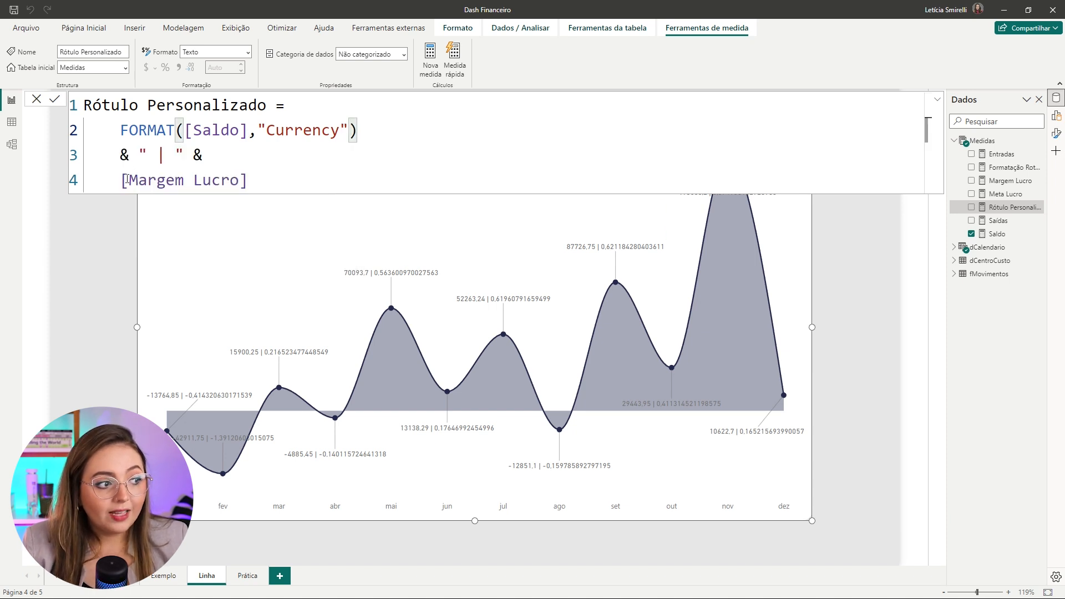
- Wrap [Margem Lucro] in a FORMAT function with the "Percent" format and commit the measure
left_click(121, 181)
type("FORMAT(")
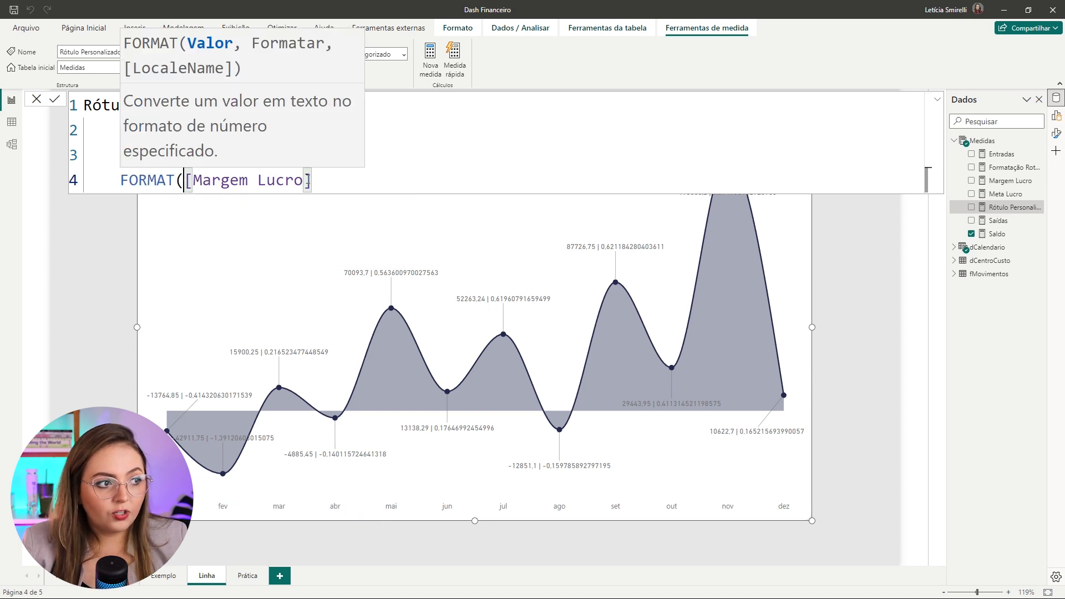
left_click(320, 180)
type(",")
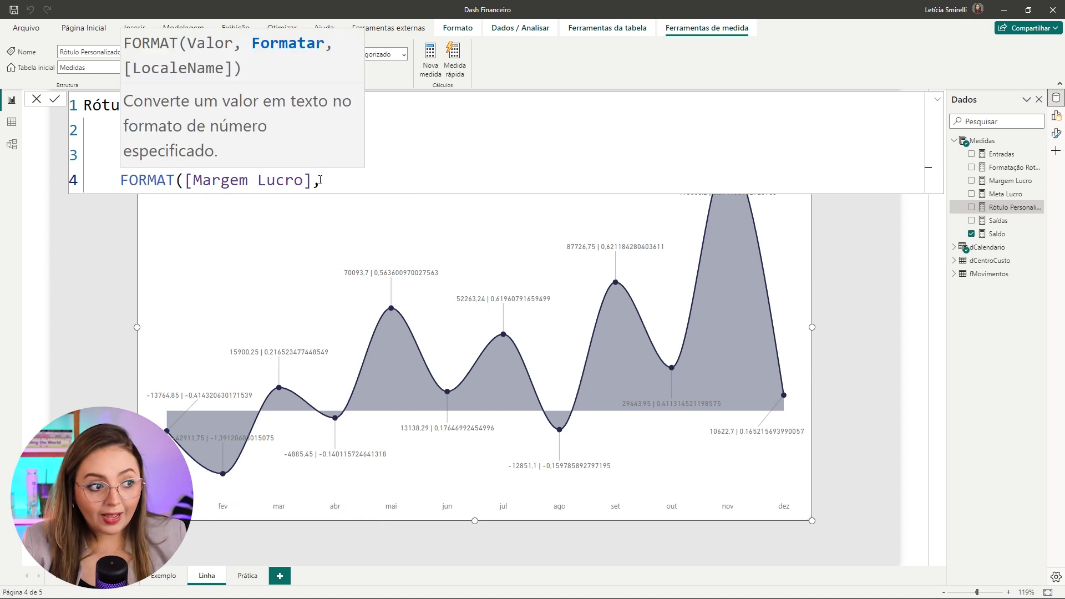
type(" \"Percent\")")
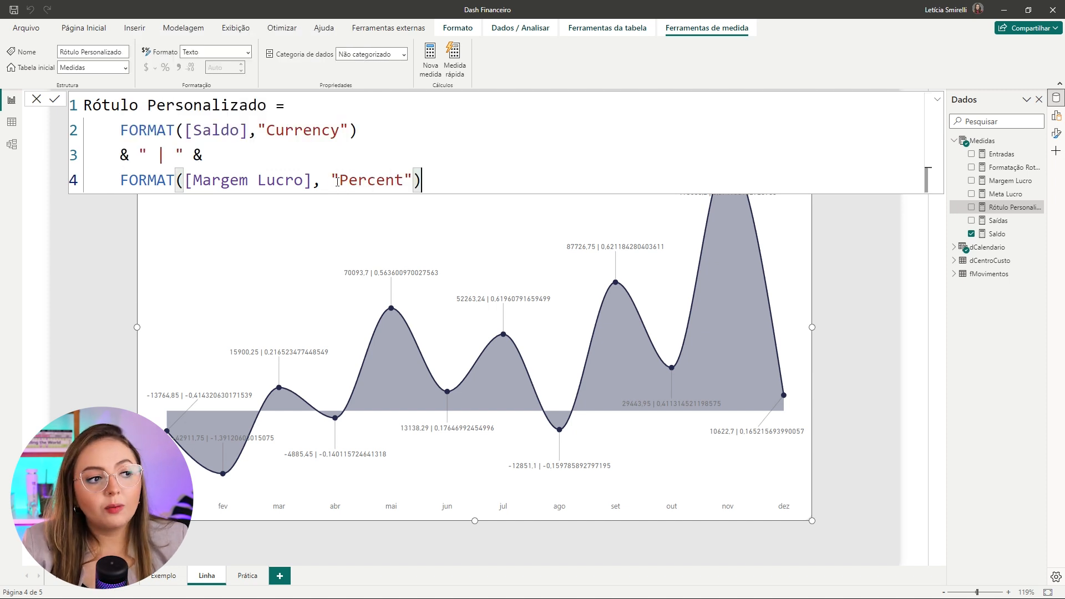
left_click_drag(395, 180, 406, 178)
left_click(438, 182)
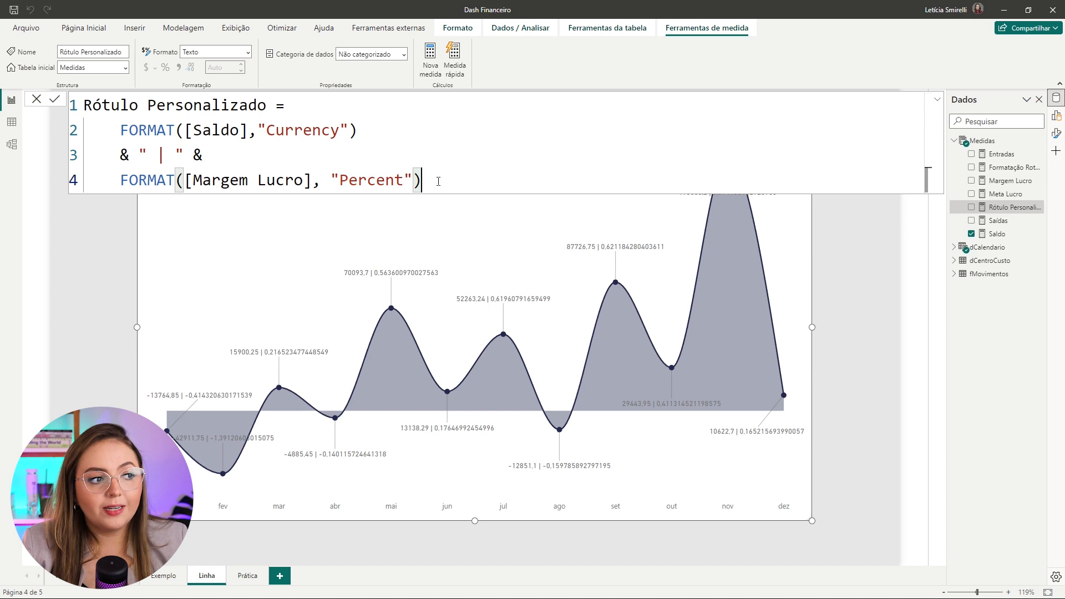
key("Return")
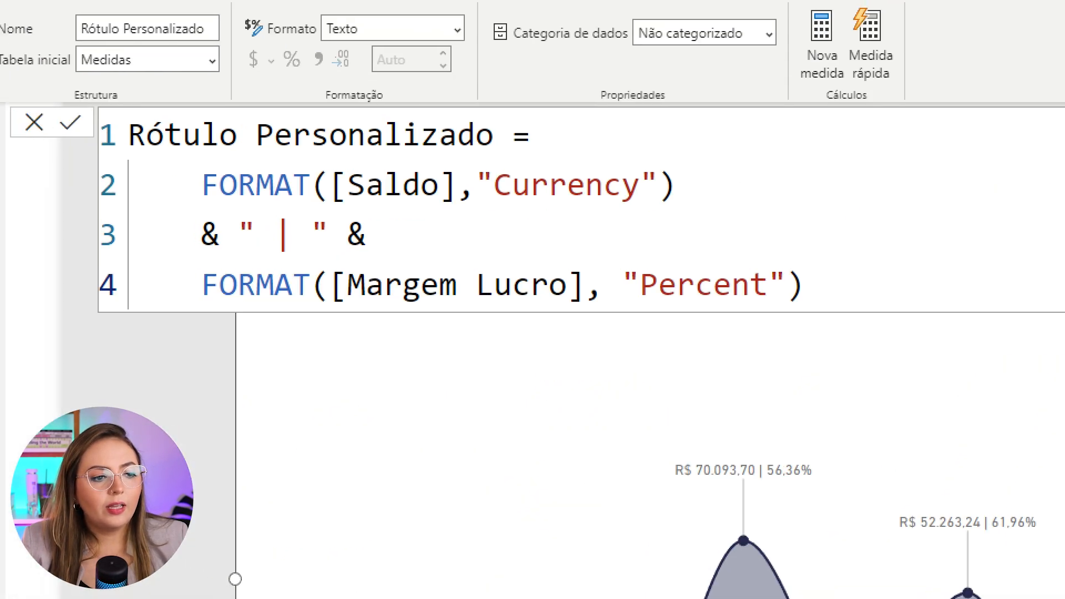
left_click_drag(172, 190, 362, 254)
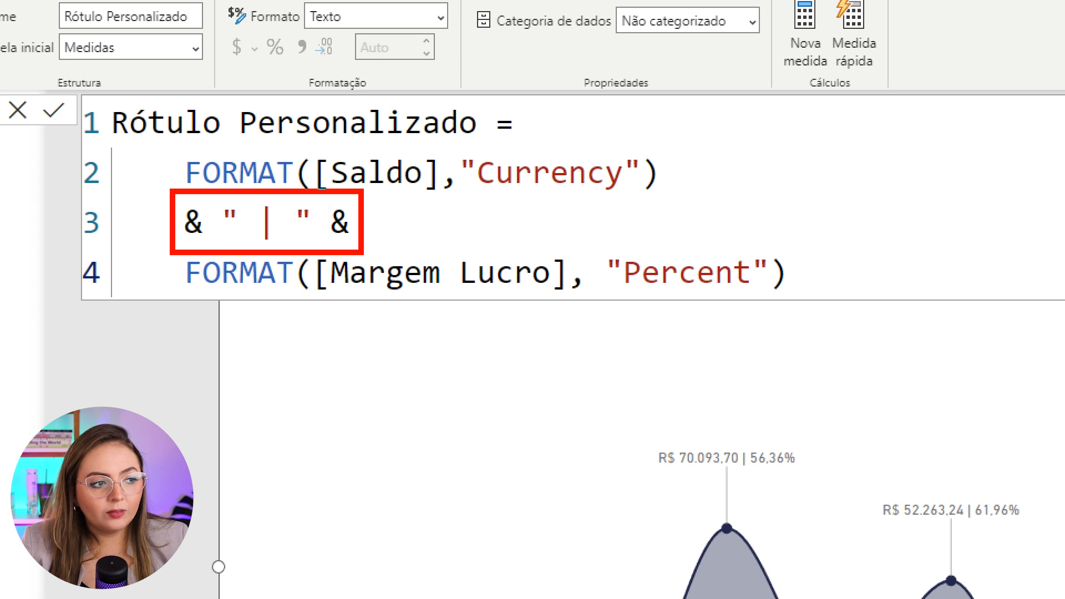
left_click_drag(384, 191, 431, 182)
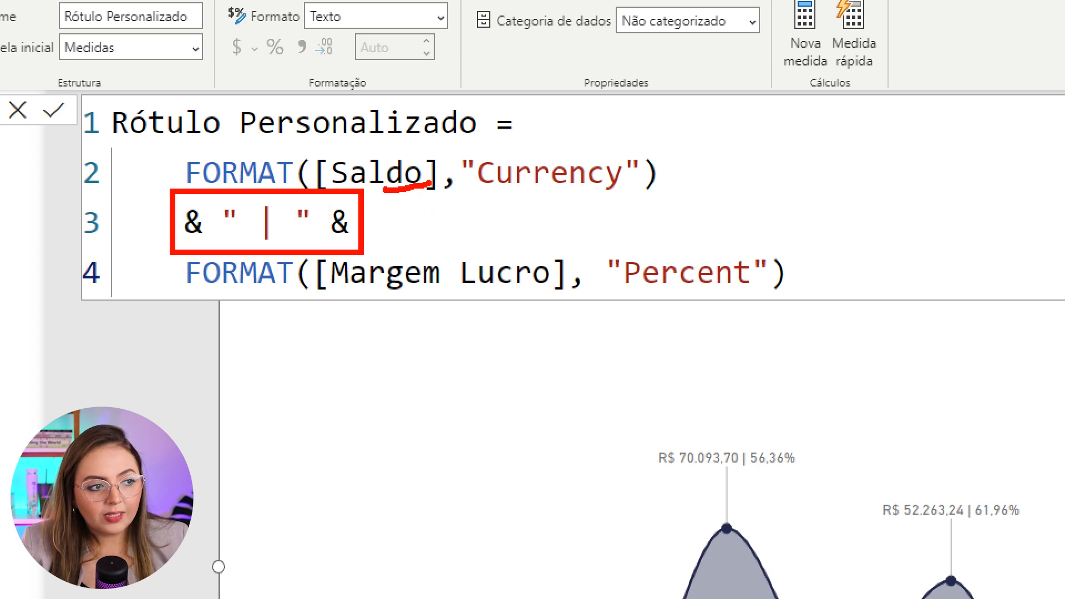
left_click_drag(405, 300, 480, 284)
left_click_drag(627, 396, 836, 495)
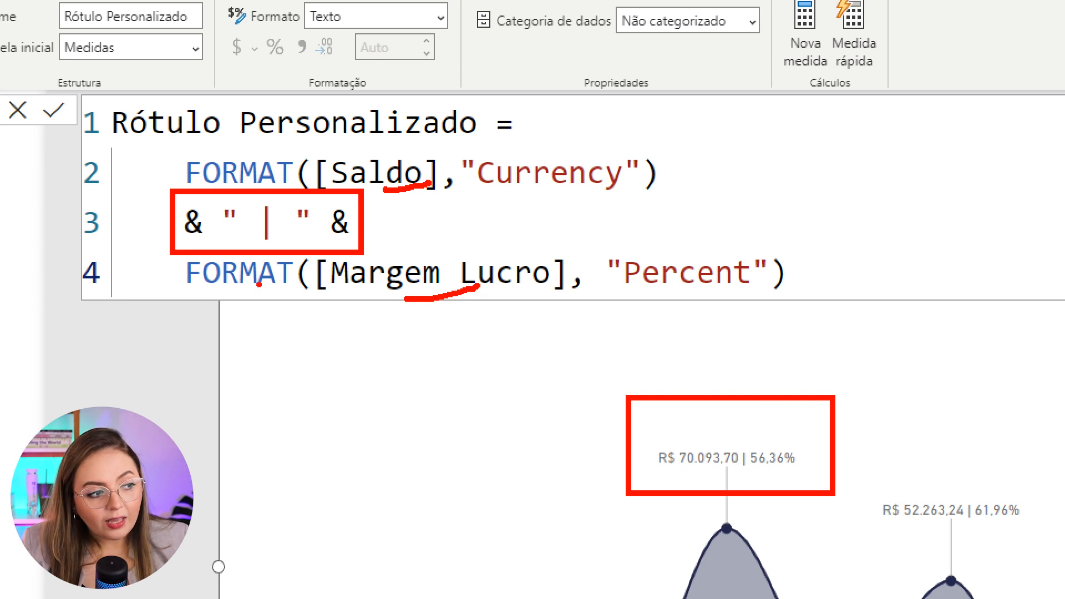
mouse_move(280, 248)
left_mouse_down()
mouse_move(253, 244)
mouse_move(282, 199)
mouse_move(291, 246)
left_mouse_up()
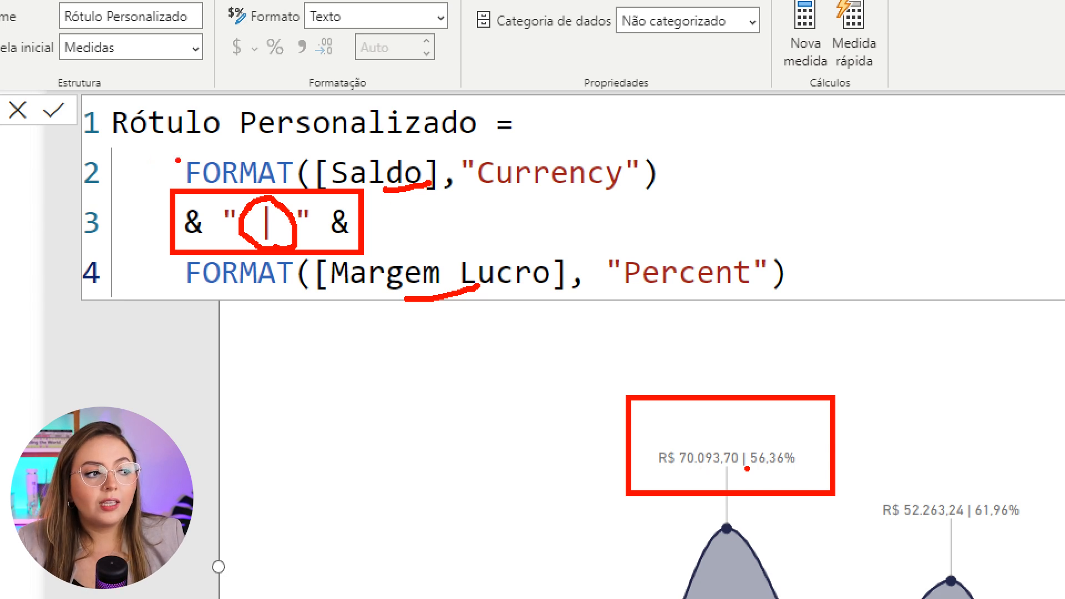
left_click_drag(178, 161, 76, 56)
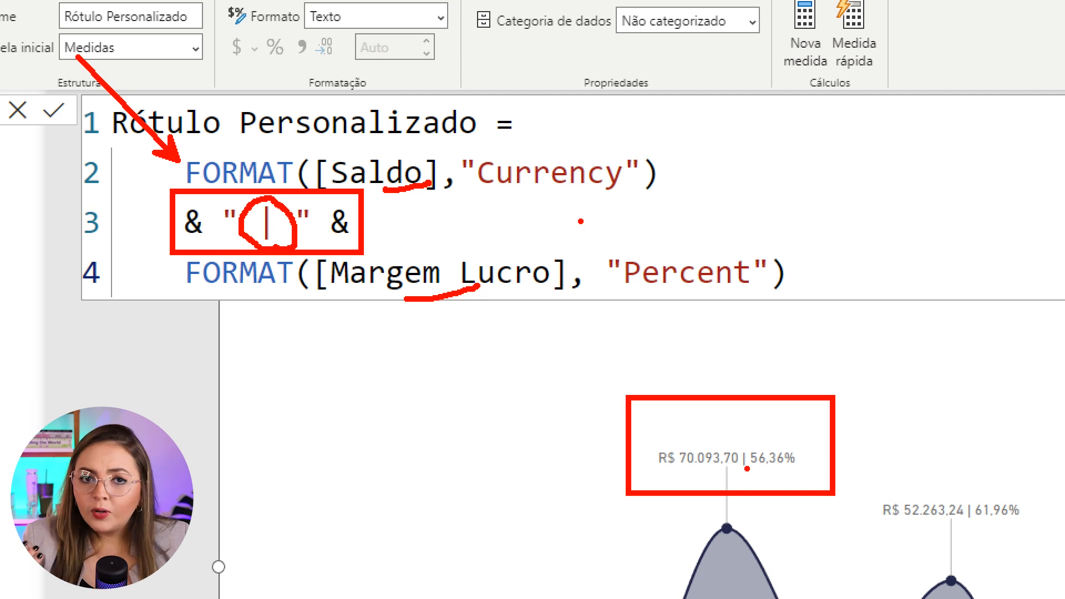
left_click_drag(525, 195, 580, 203)
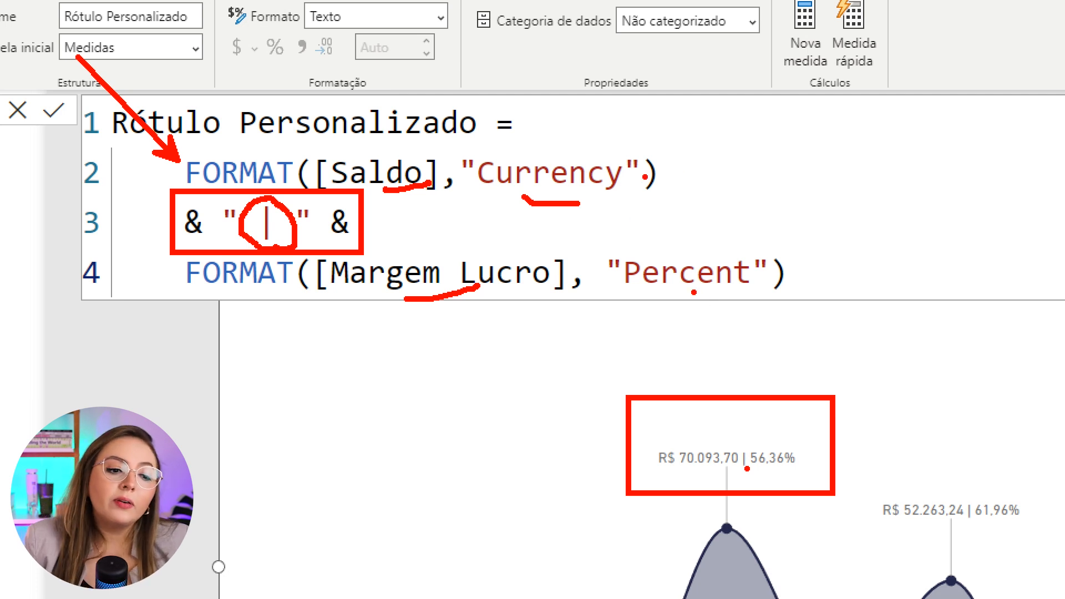
mouse_move(639, 294)
left_mouse_down()
mouse_move(715, 298)
mouse_move(744, 285)
left_mouse_up()
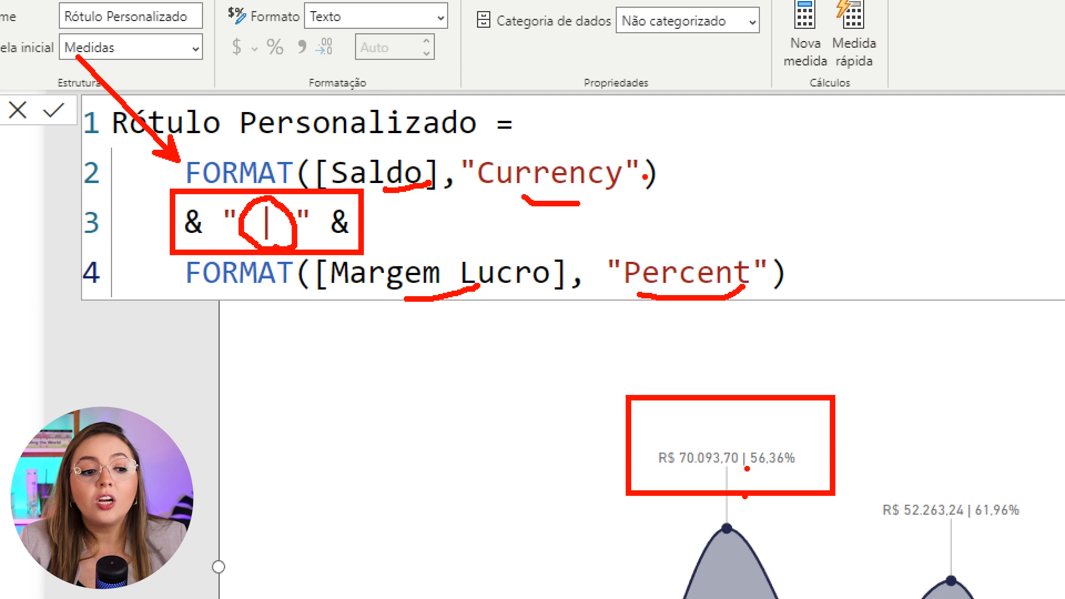
key("Escape")
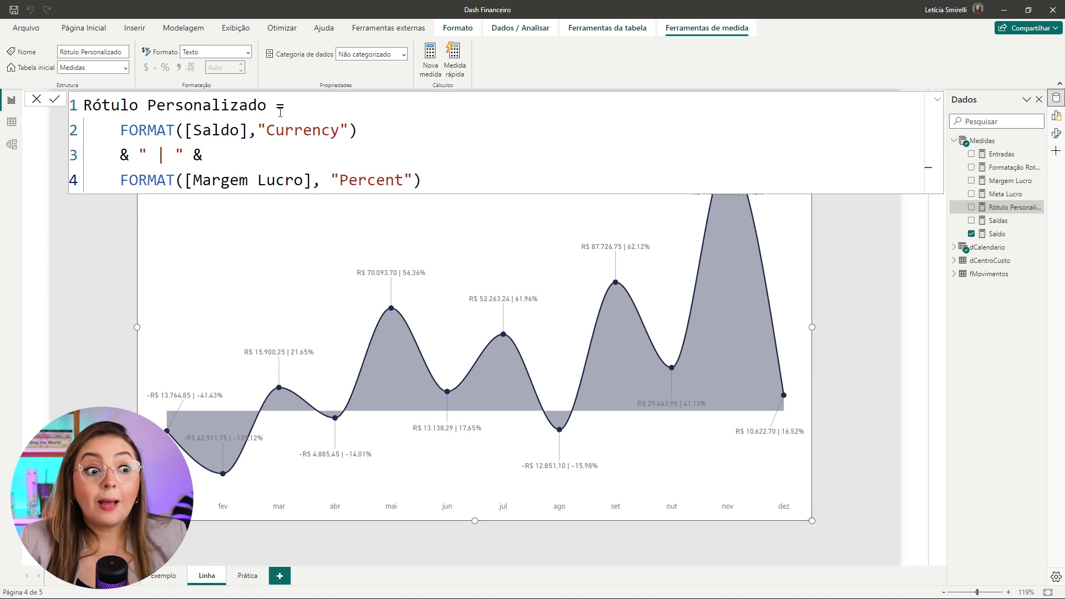
key("ctrl+1")
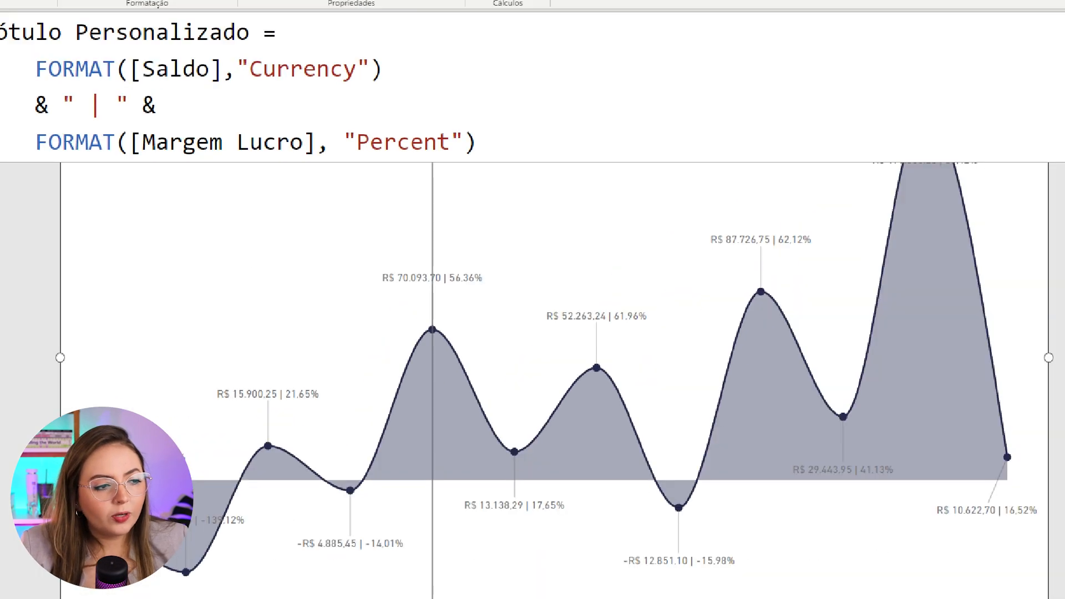
left_click(290, 253)
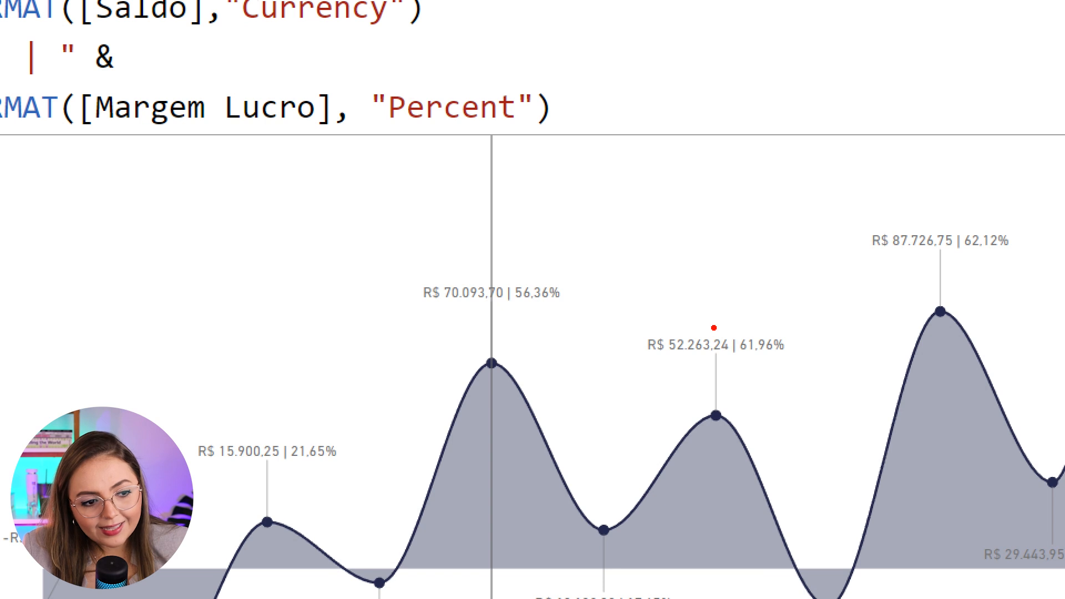
left_click_drag(712, 325, 741, 360)
left_click_drag(936, 226, 961, 261)
left_click_drag(486, 270, 511, 310)
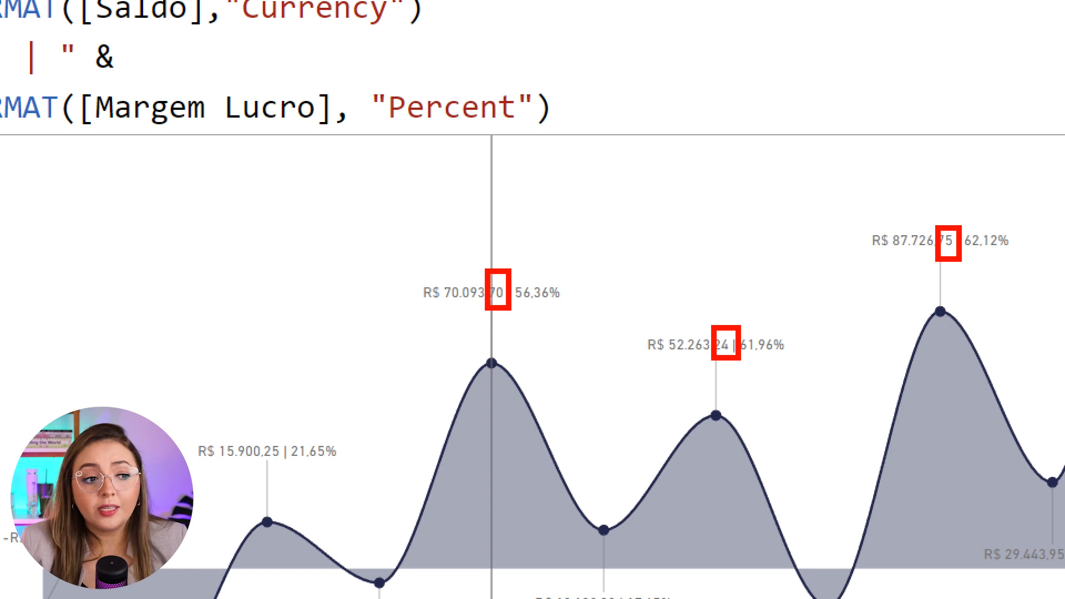
key("Escape")
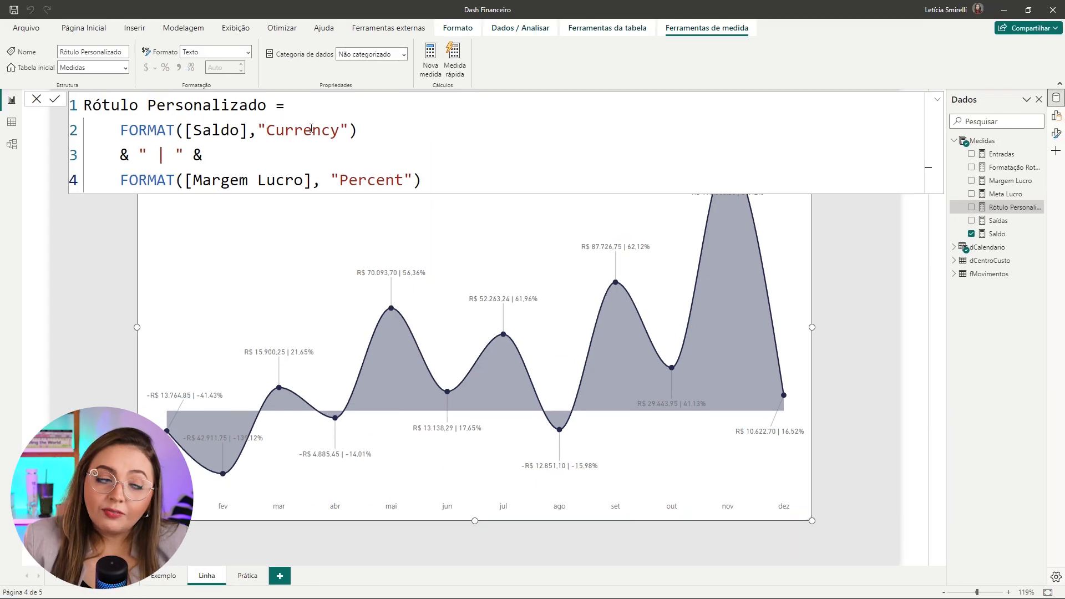
- Replace the "Currency" format of [Saldo] with "R$ 0" in the Rótulo Personalizado formula and commit it
double_click(315, 132)
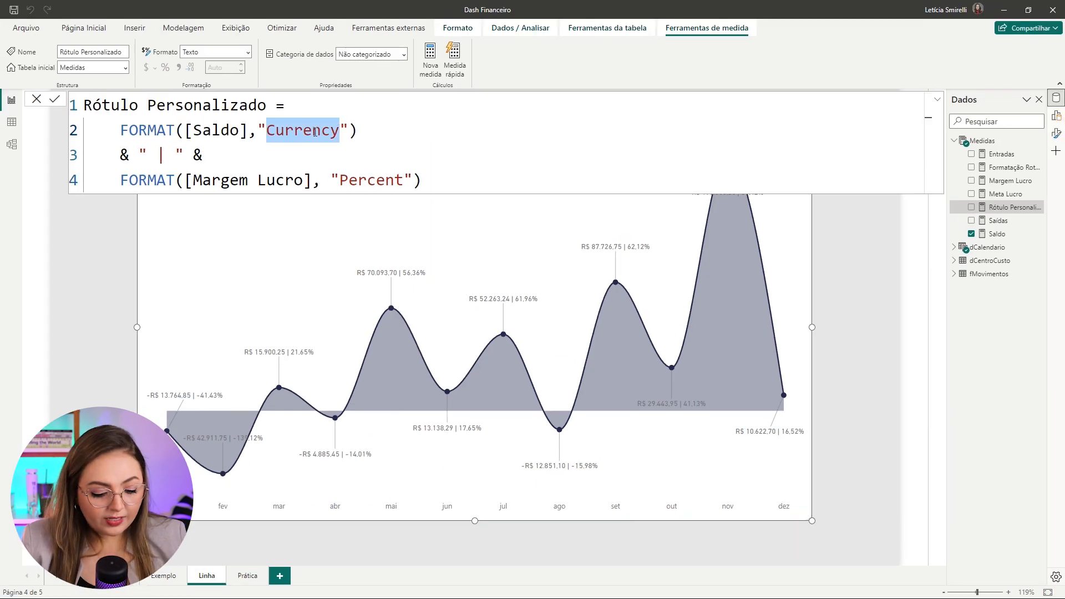
type("R$")
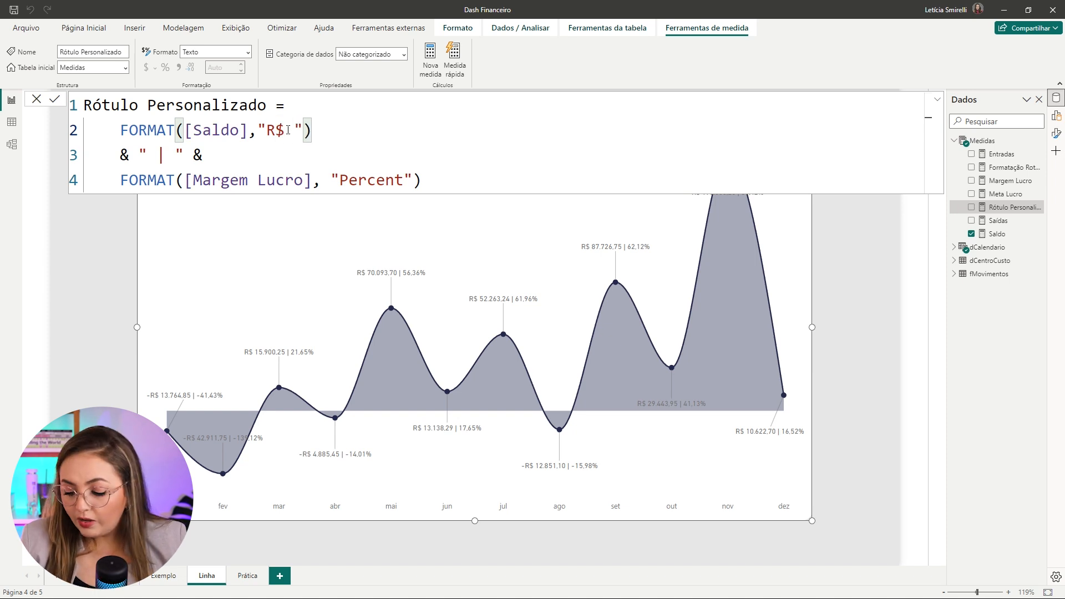
type(" 0")
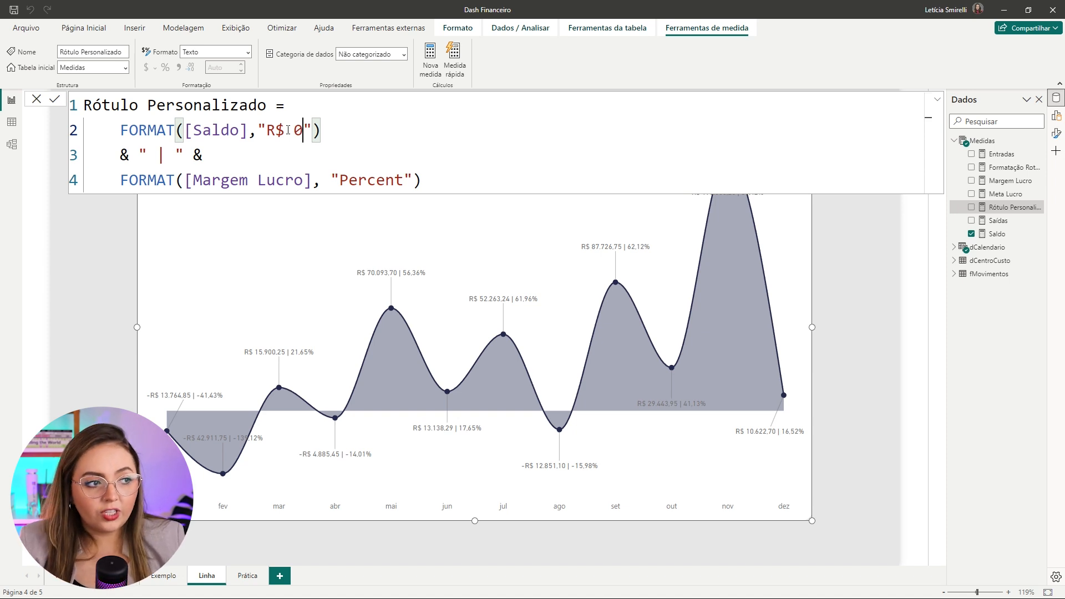
left_click(288, 132)
key("Return")
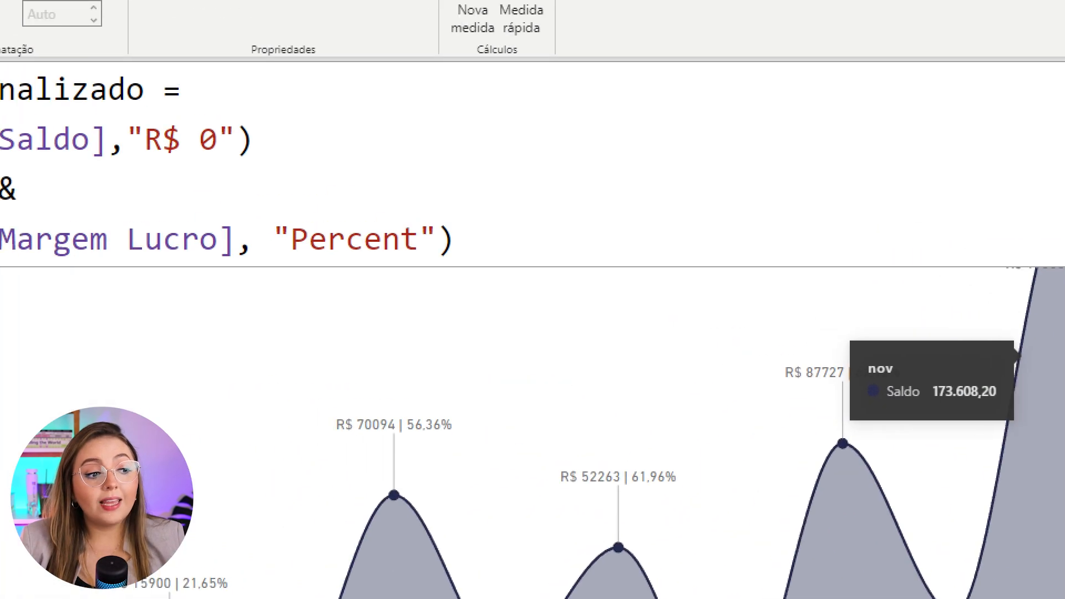
left_click_drag(322, 402, 402, 458)
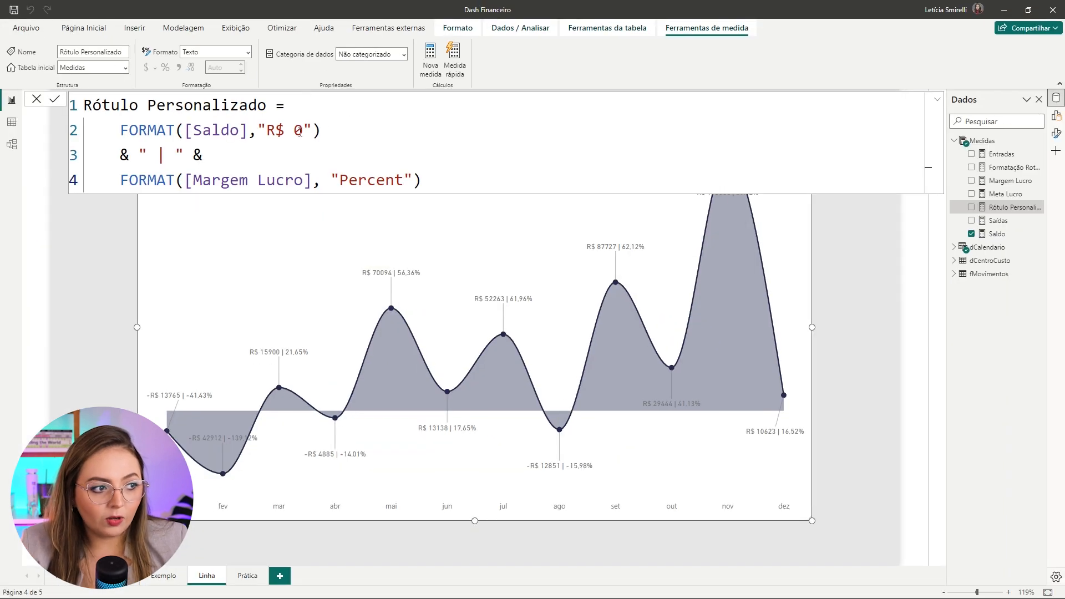
- Add a thousands separator by changing the [Saldo] format string to "R$ 0,0", and commit the measure
left_click(303, 131)
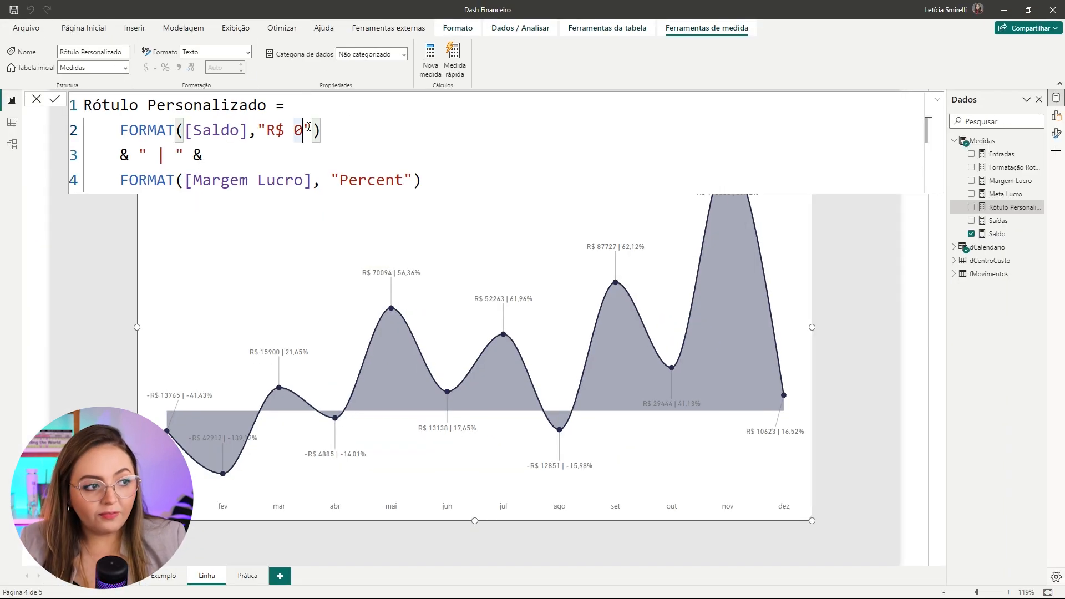
type(",0")
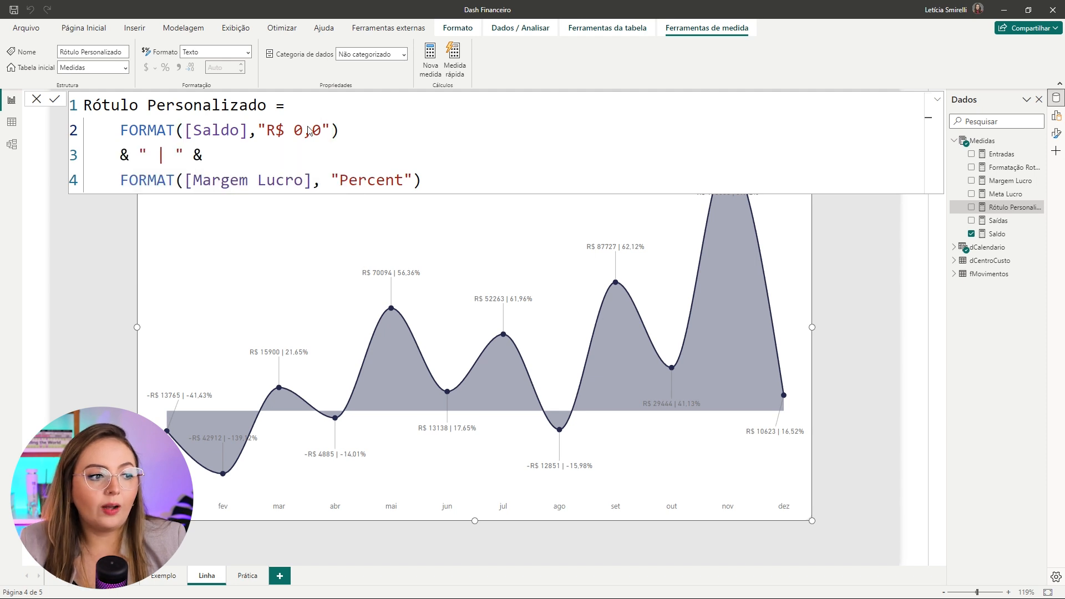
key("Return")
key("Return")
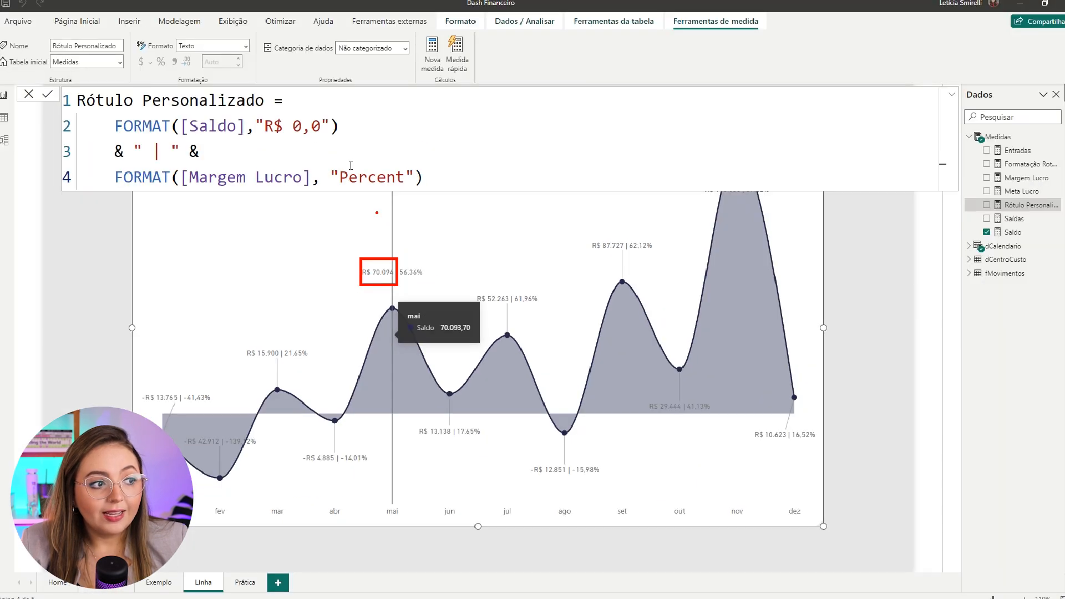
- Try one decimal place for [Saldo] by setting its format string to "R$ 0,0.0" and committing
left_click(323, 133)
type(".")
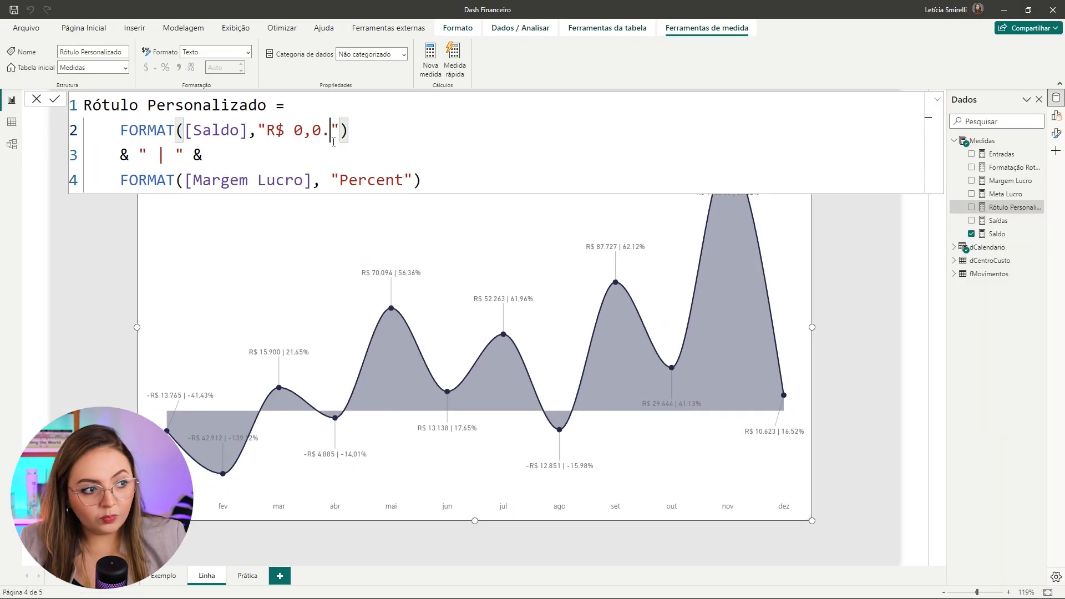
type("0")
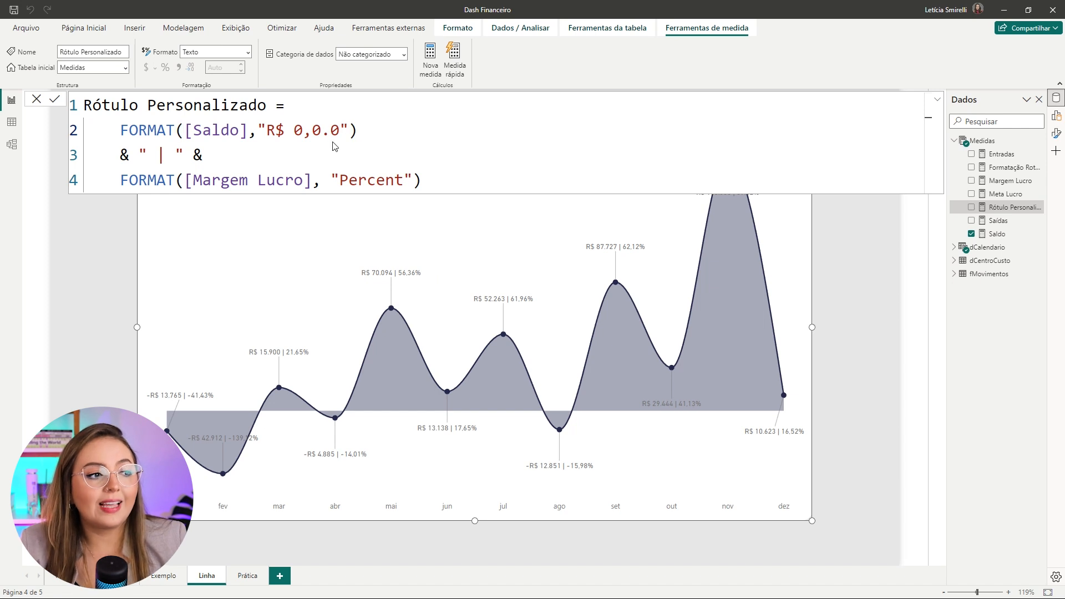
key("Return")
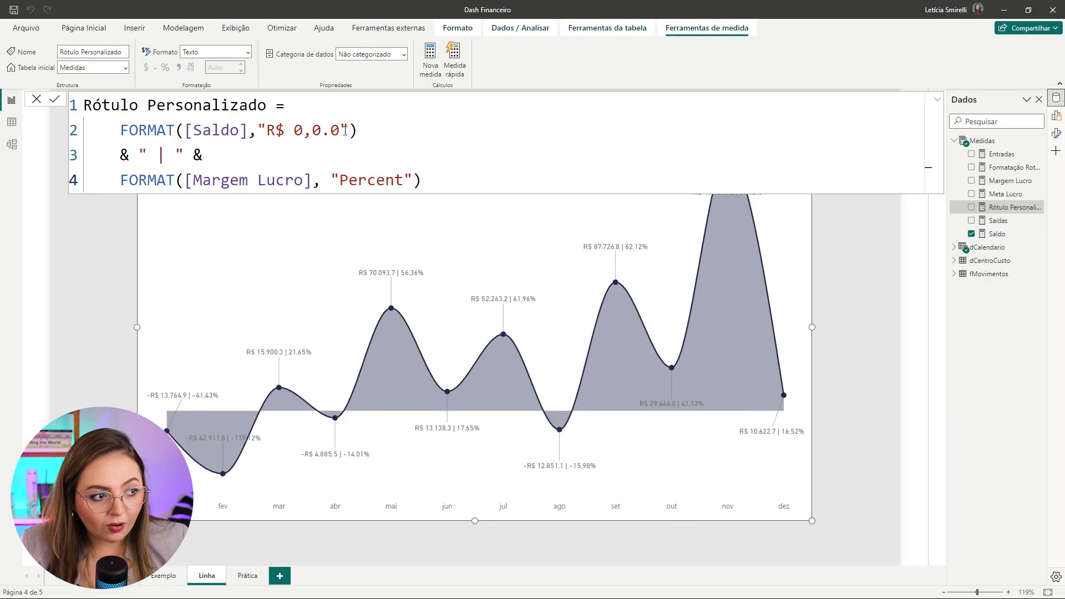
- Try three decimal places for [Saldo] with the format string "R$ 0,0.000" and commit
left_click(345, 130)
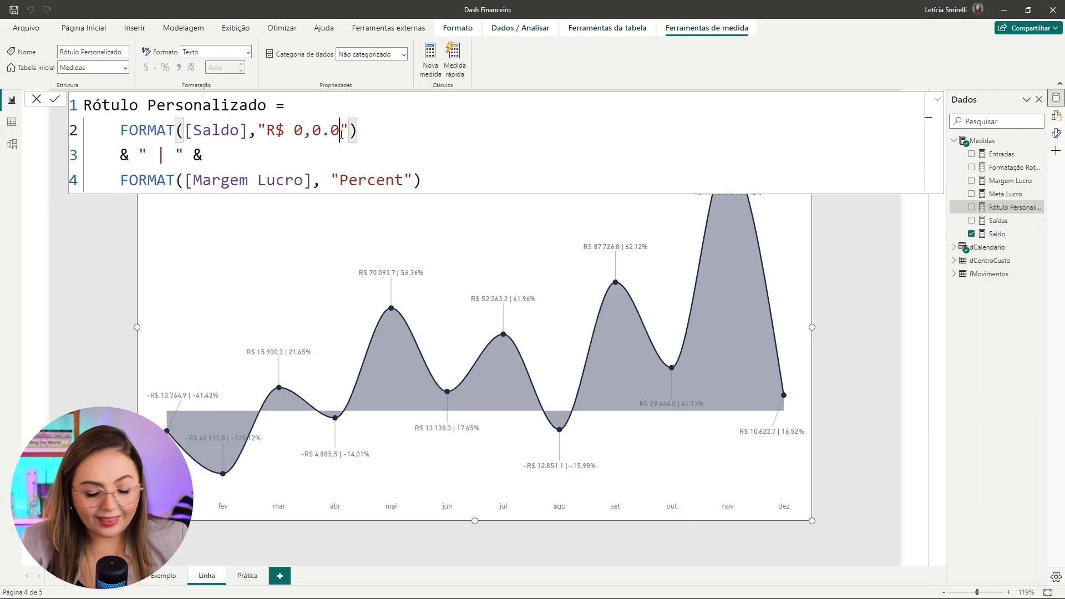
type("00")
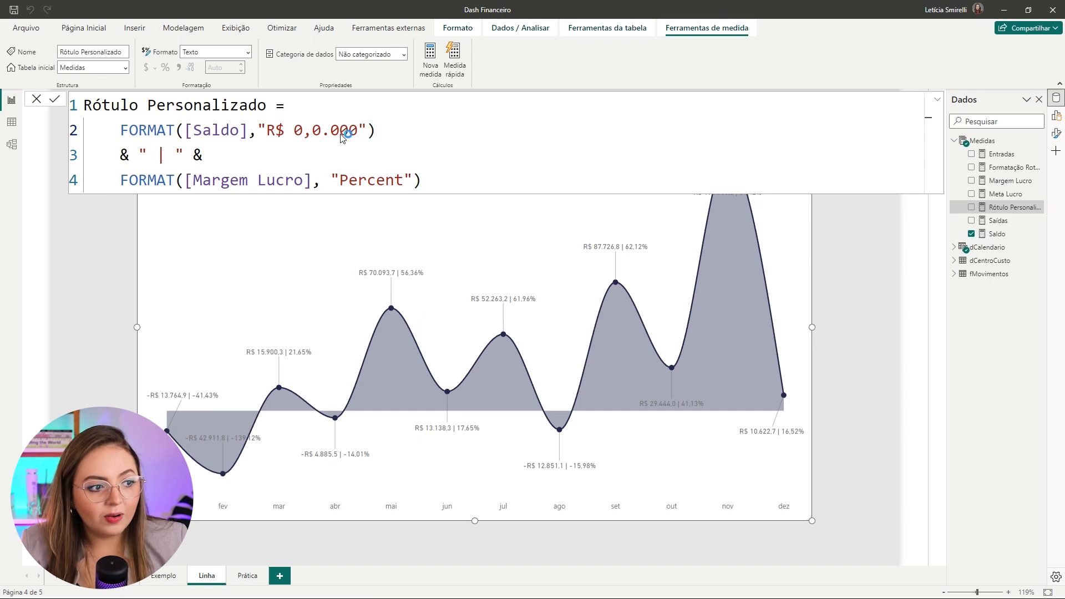
key("Return")
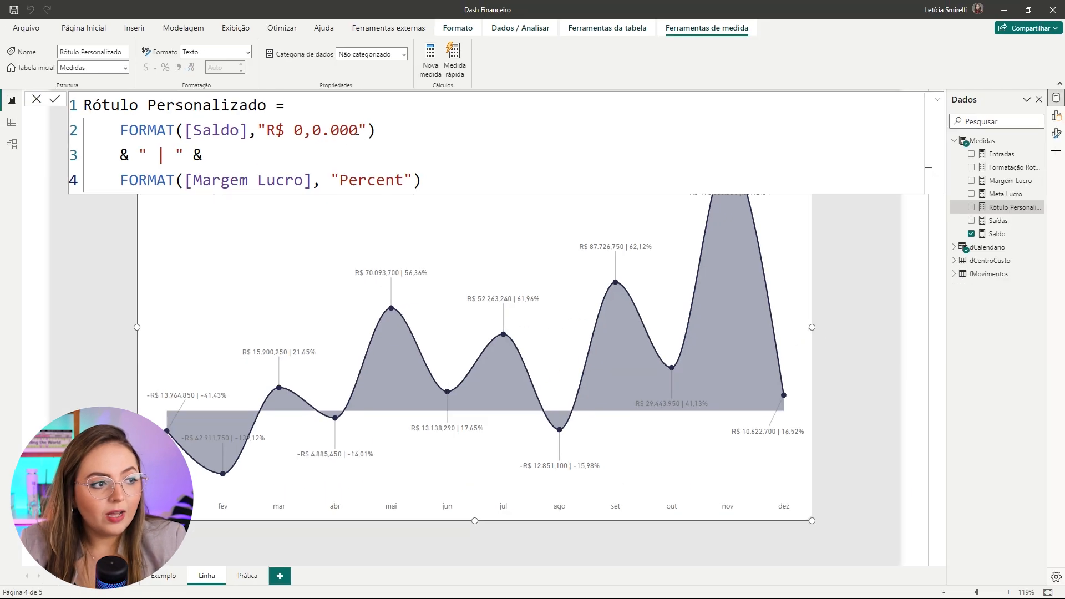
- Remove the decimal part from the [Saldo] format string, leaving "R$ 0,0", and commit the measure
left_click_drag(358, 130, 321, 130)
key("BackSpace")
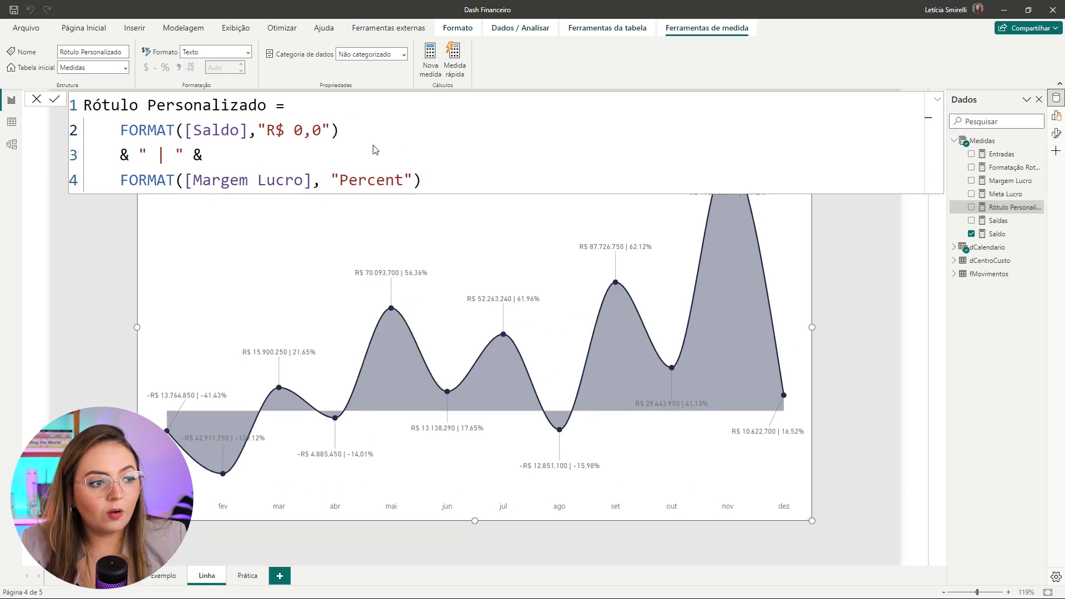
key("Return")
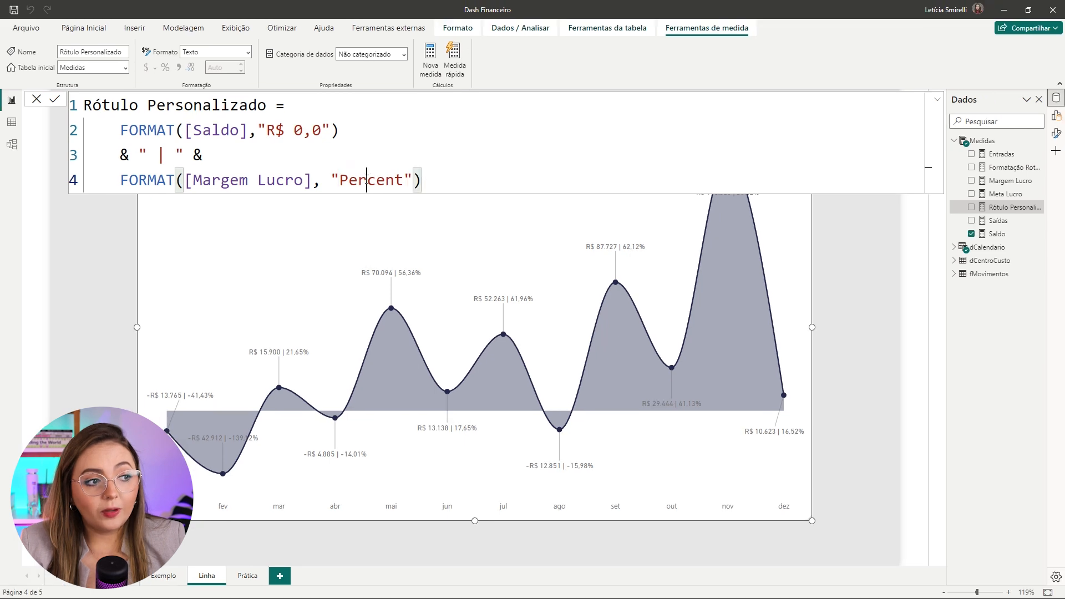
- Replace the "Percent" format of [Margem Lucro] with "0.0%" and commit the measure
double_click(318, 190)
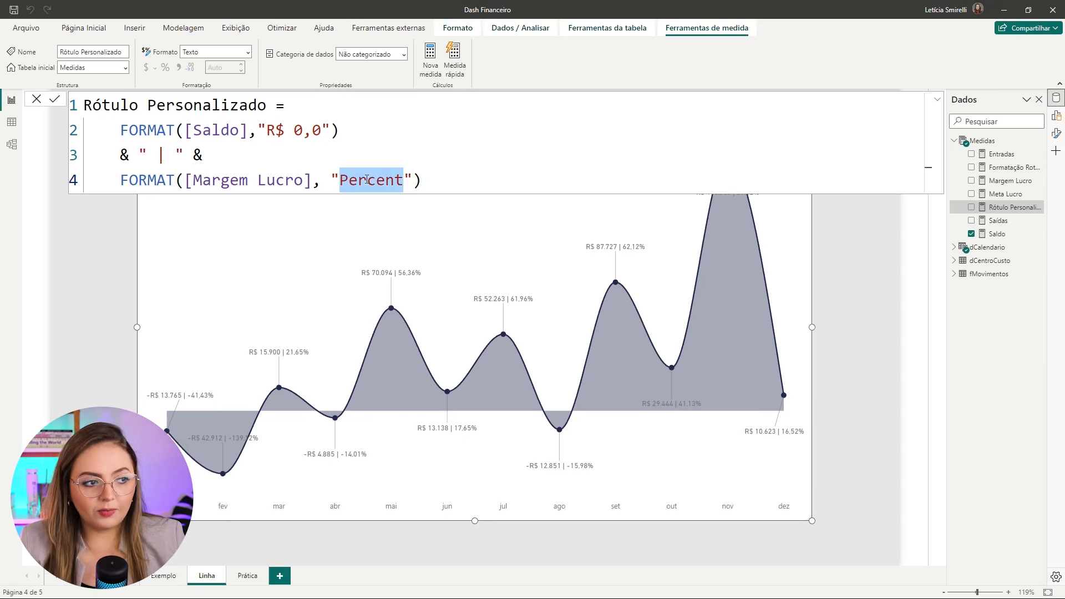
type("0.0")
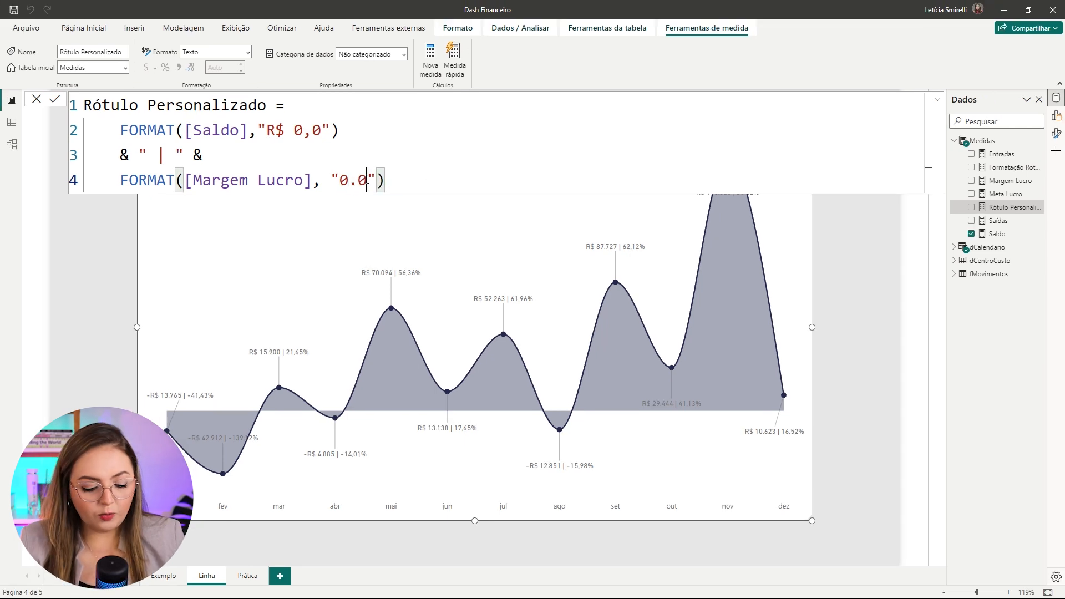
type("%")
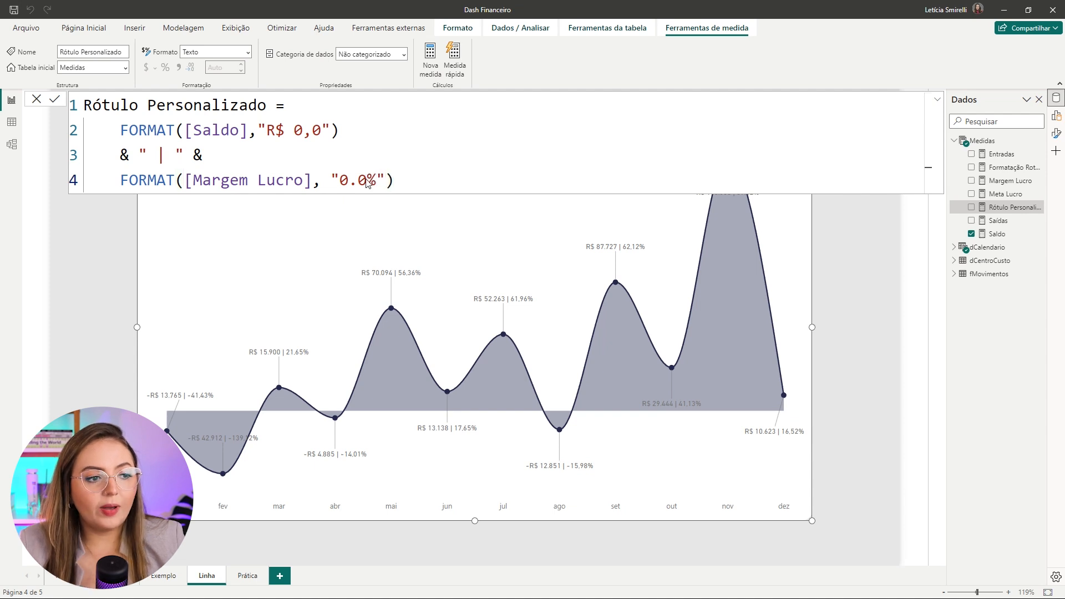
key("Return")
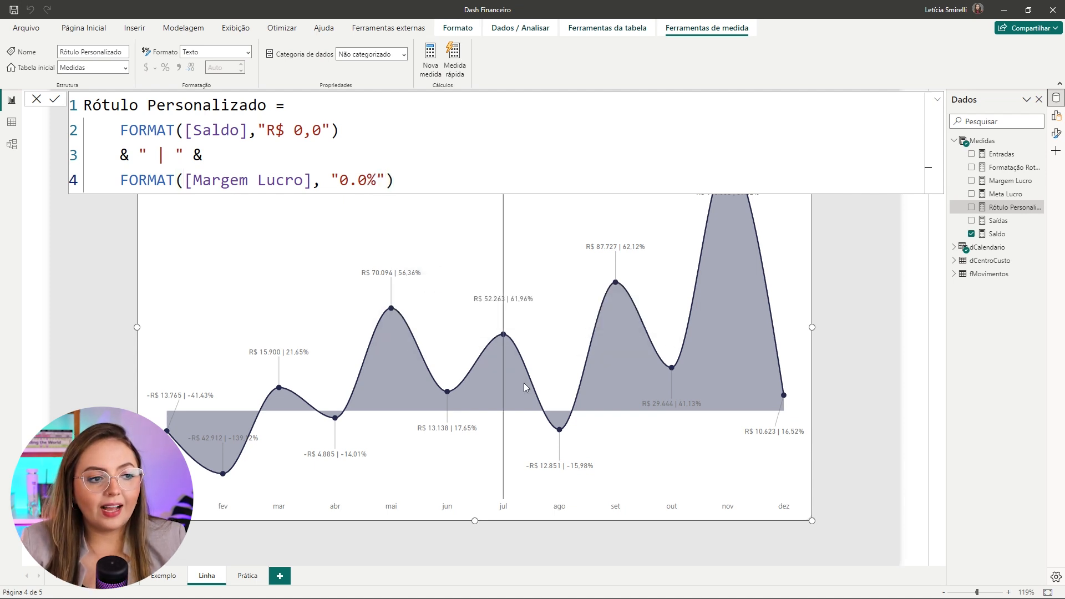
mouse_move(524, 383)
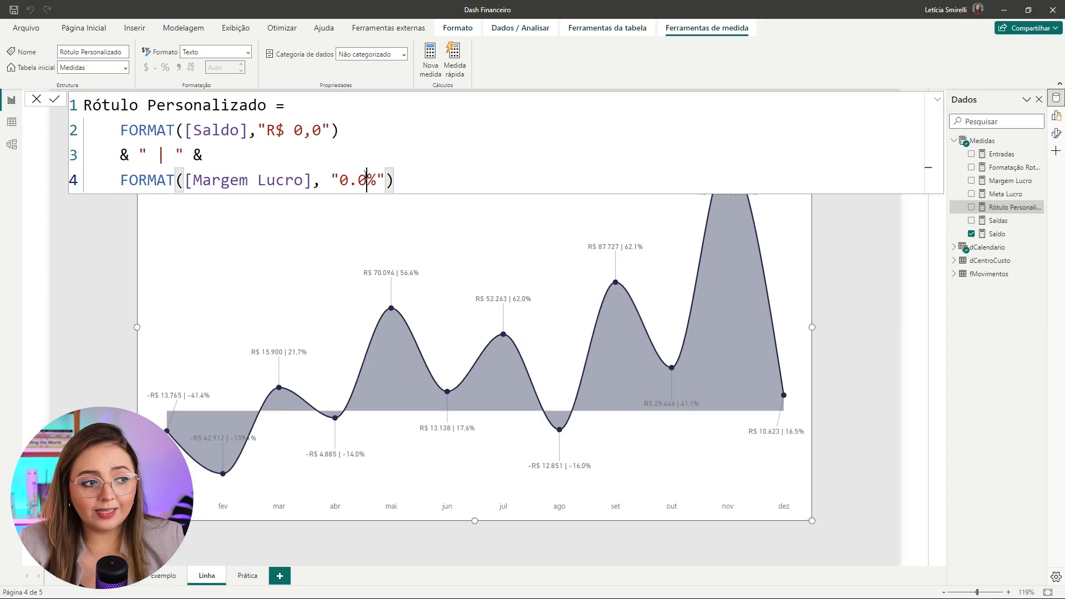
- Shorten the [Margem Lucro] format string to "0%", commit the measure and leave the formula
double_click(365, 176)
type("0")
key("Return")
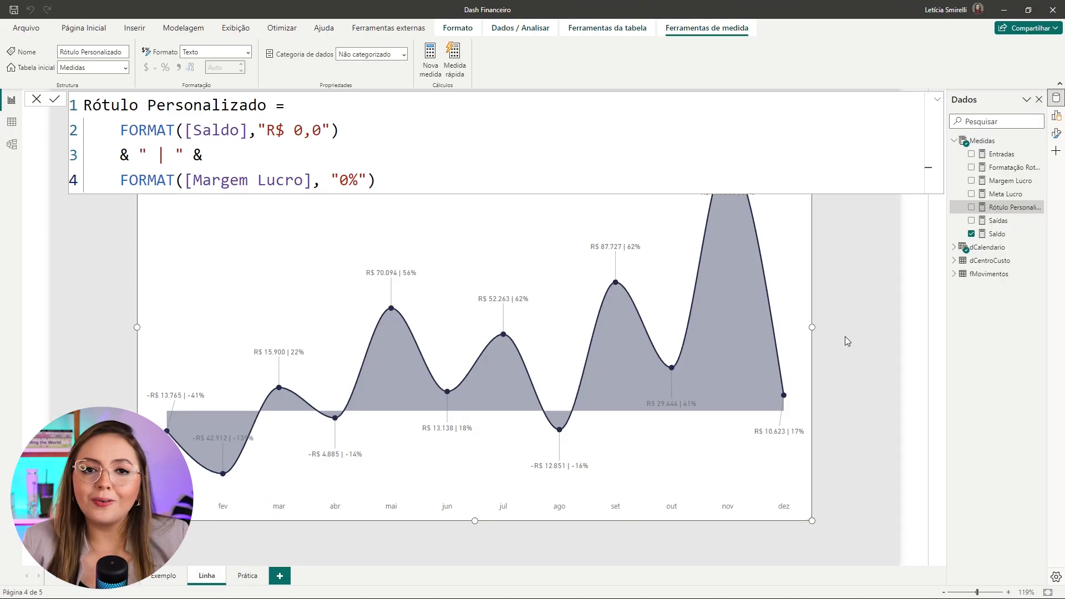
left_click(858, 324)
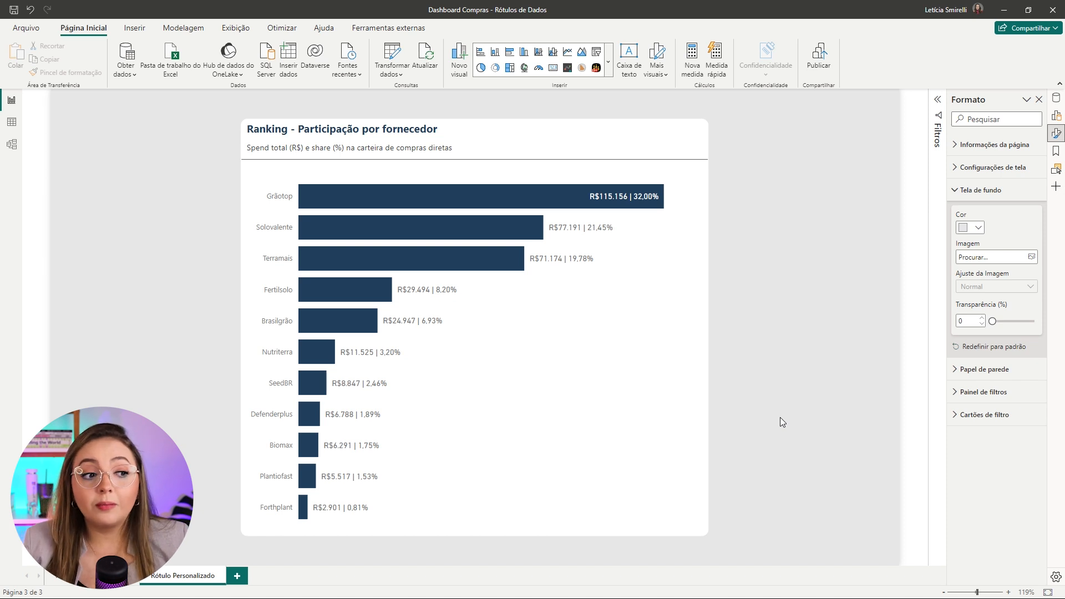
- Examine the supplier ranking chart and its Rótulo Ranking measure in the Dashboard Compras report
left_click(663, 329)
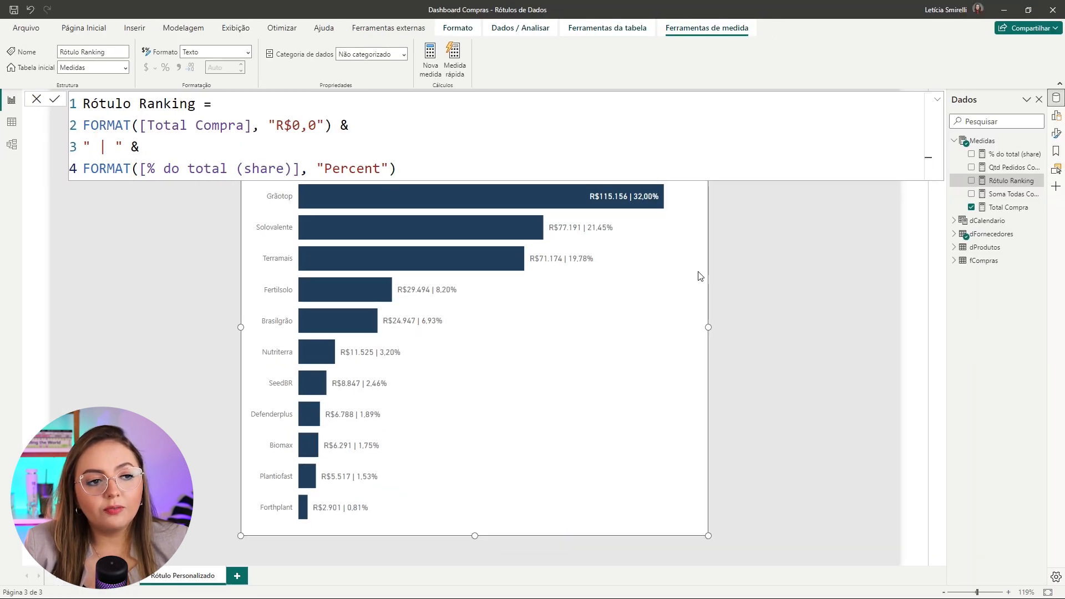
left_click(750, 272)
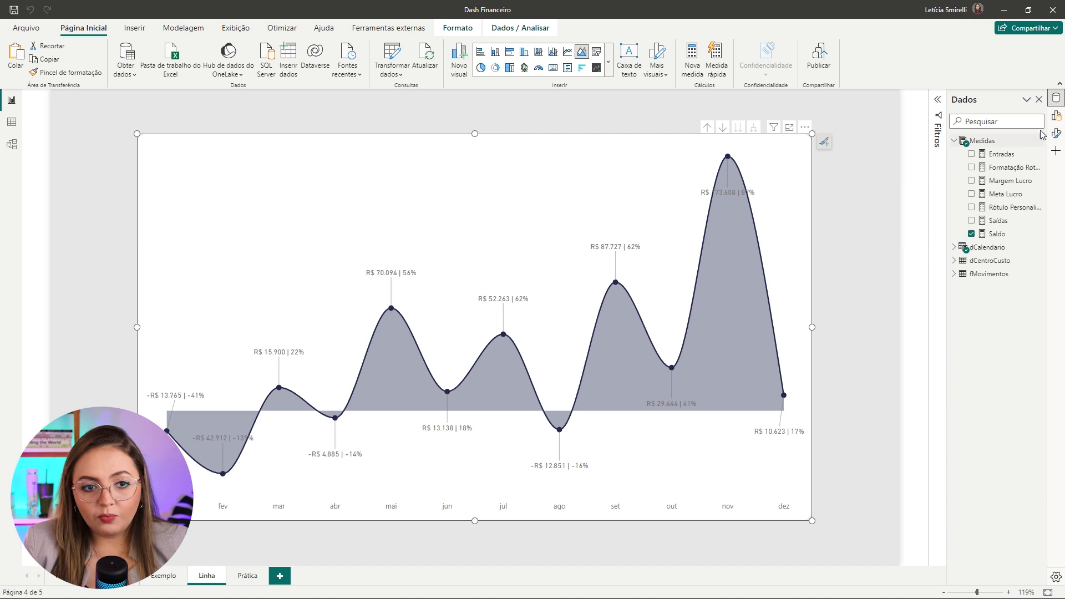
- Try red and black as the font color of the chart's data label values
left_click(1057, 136)
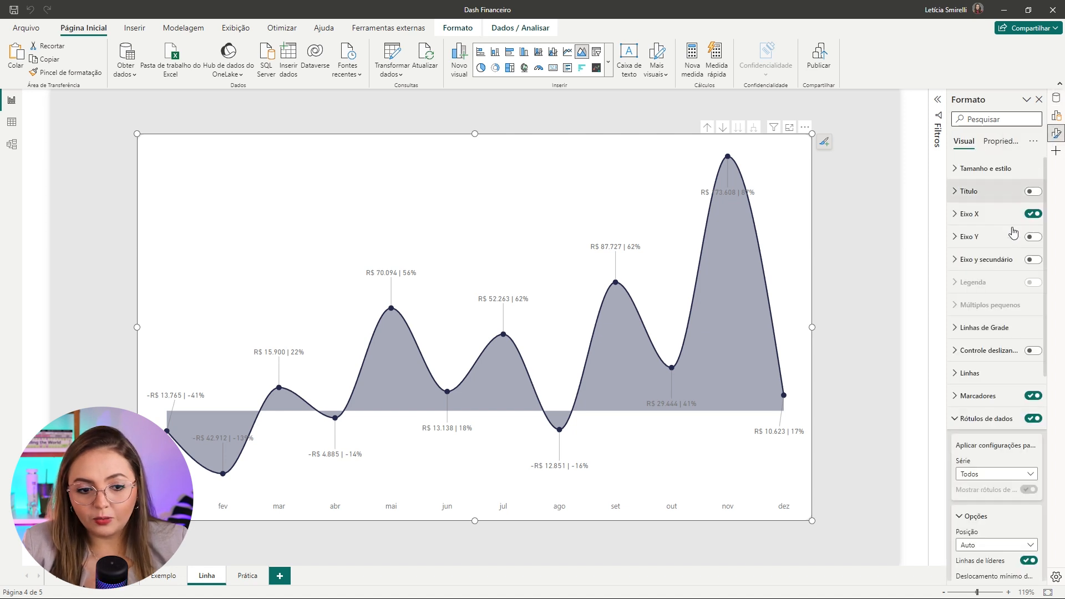
scroll(982, 389, "down", 5)
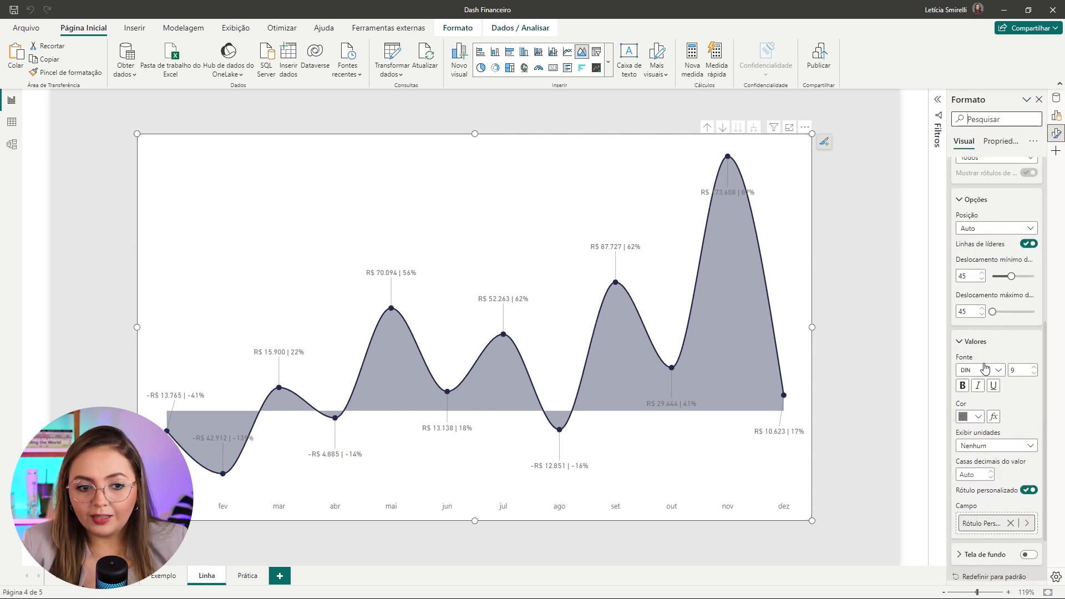
scroll(971, 346, "down", 1)
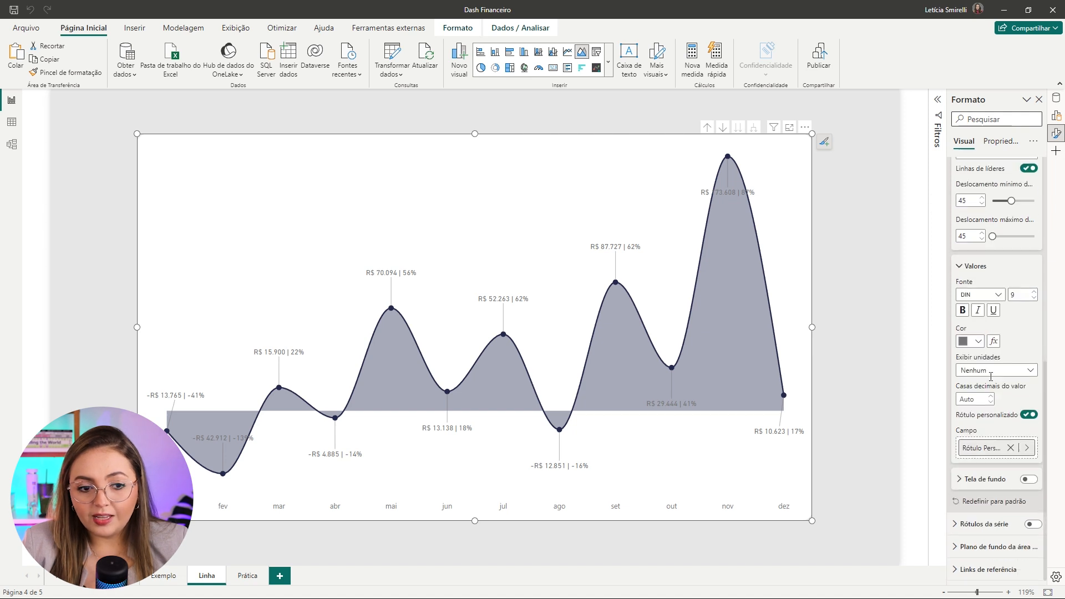
left_click(980, 344)
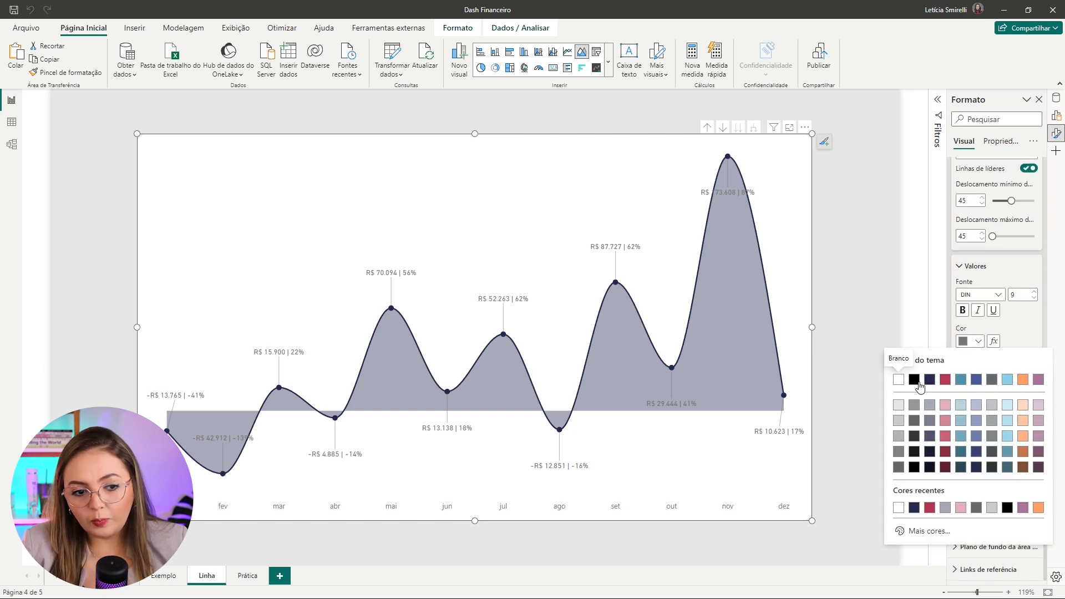
left_click(946, 382)
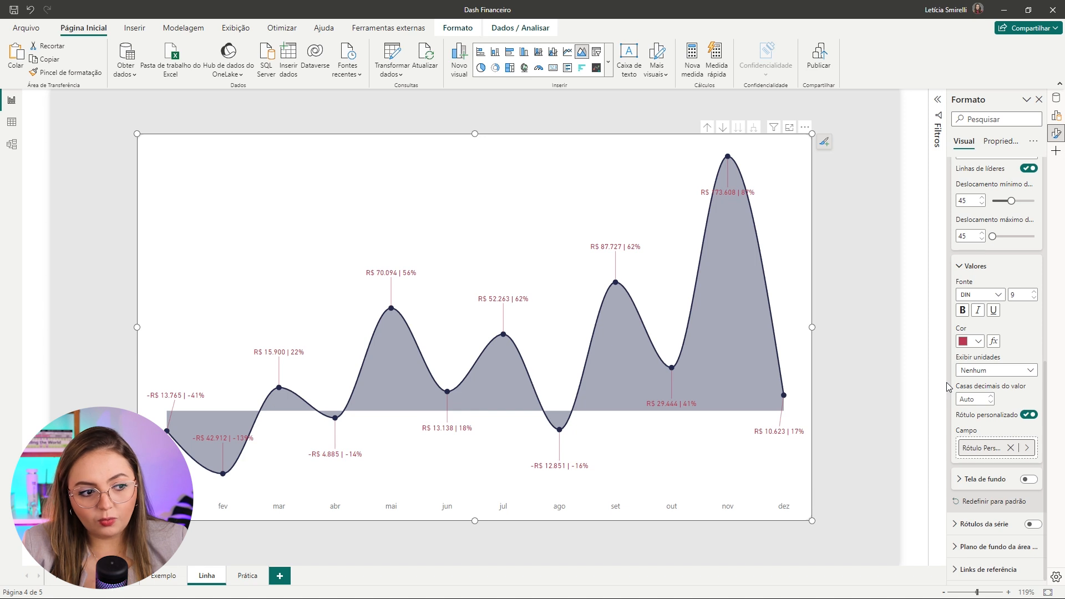
left_click(978, 342)
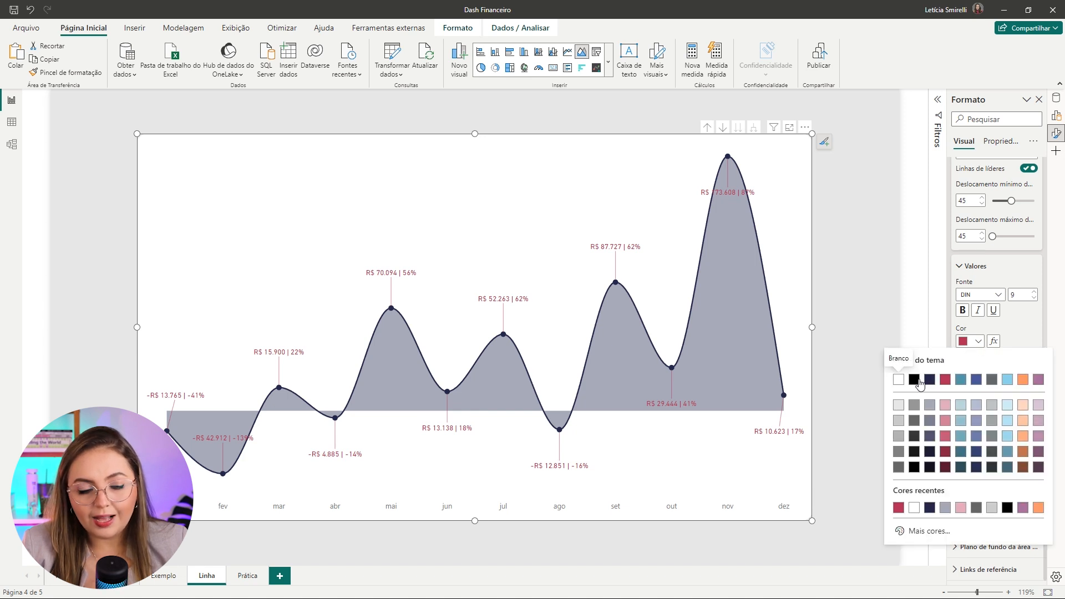
left_click(916, 380)
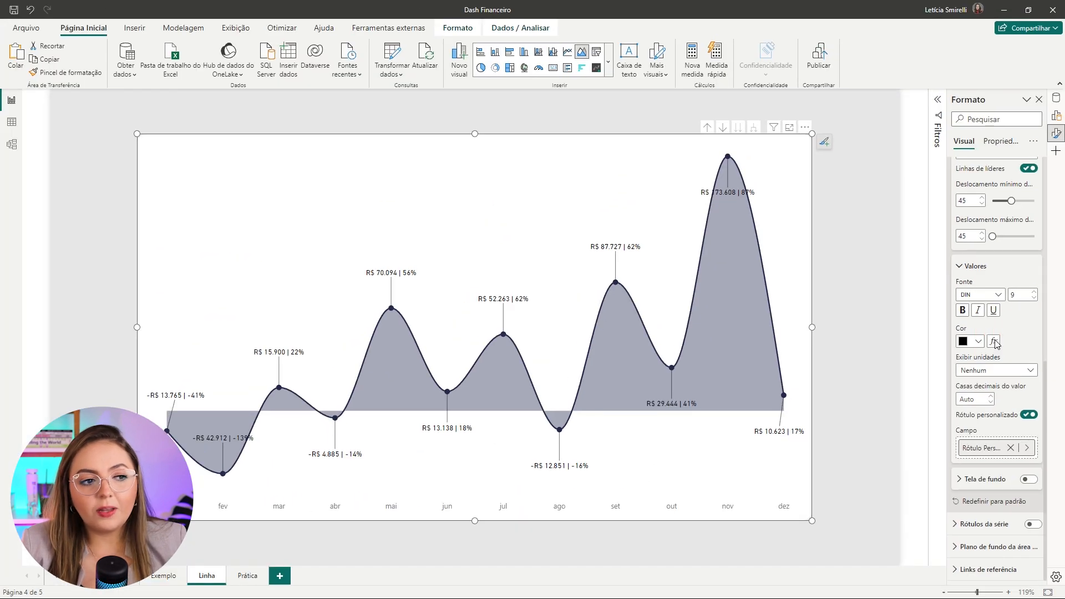
- Start conditional formatting of the data label color, using the Regras style based on the Margem Lucro measure
left_click(994, 342)
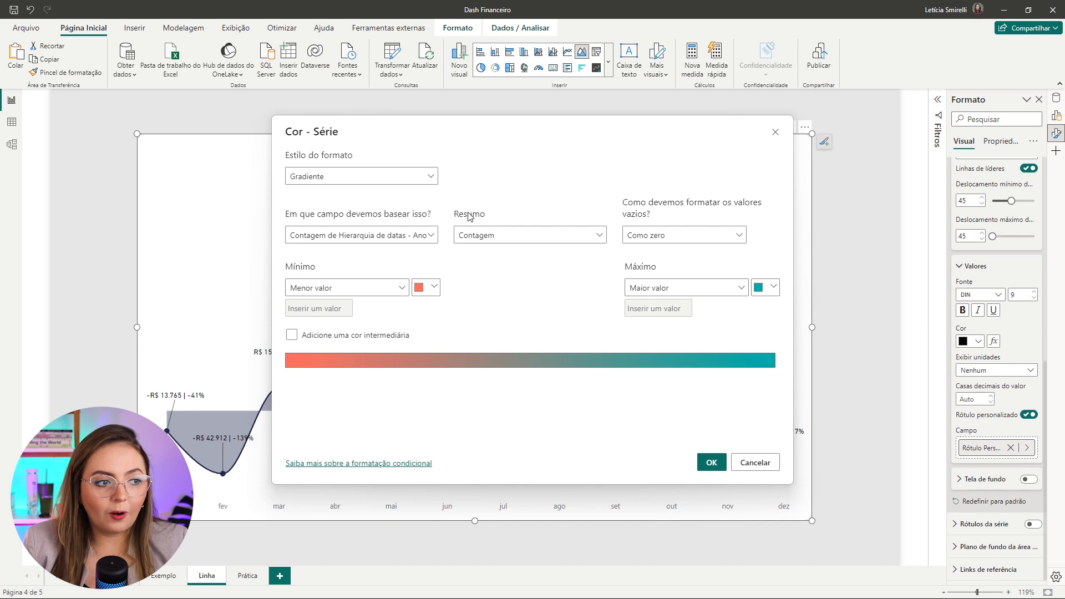
left_click_drag(620, 138, 703, 141)
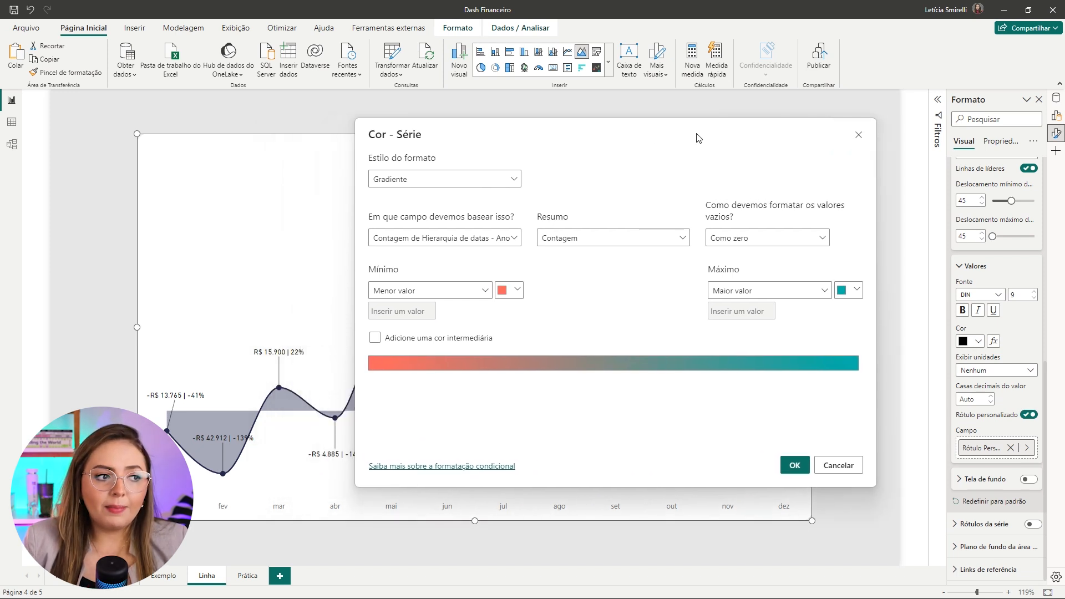
left_click(492, 186)
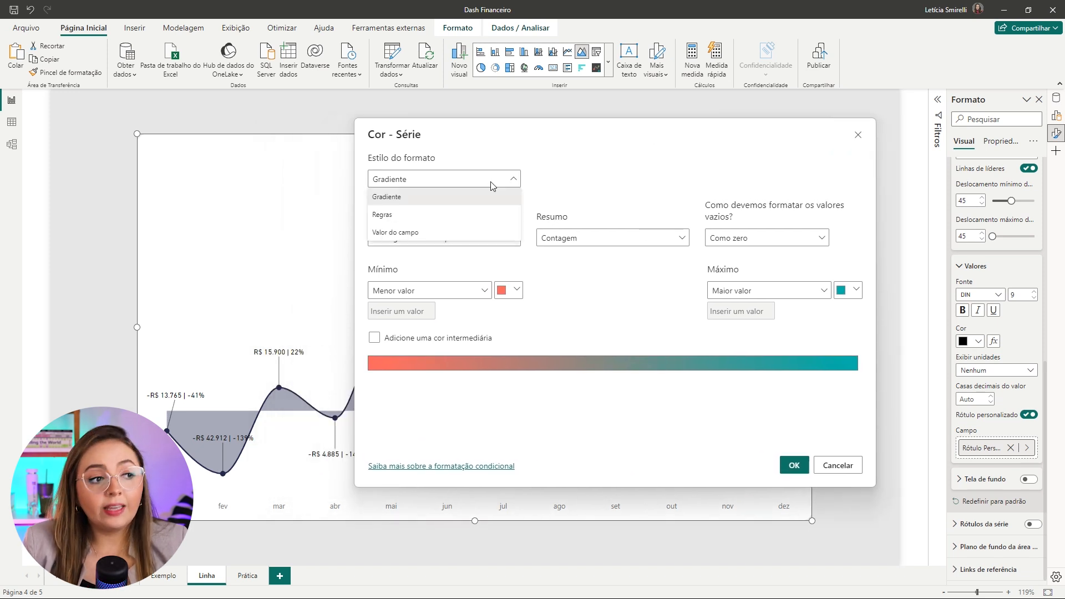
left_click(384, 216)
left_click(387, 224)
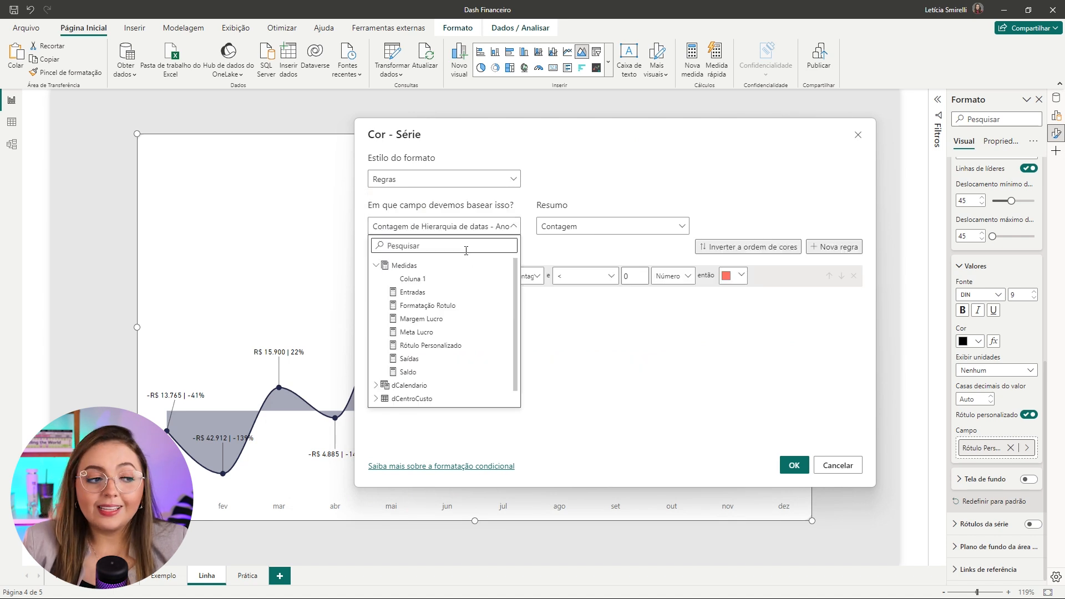
left_click(414, 320)
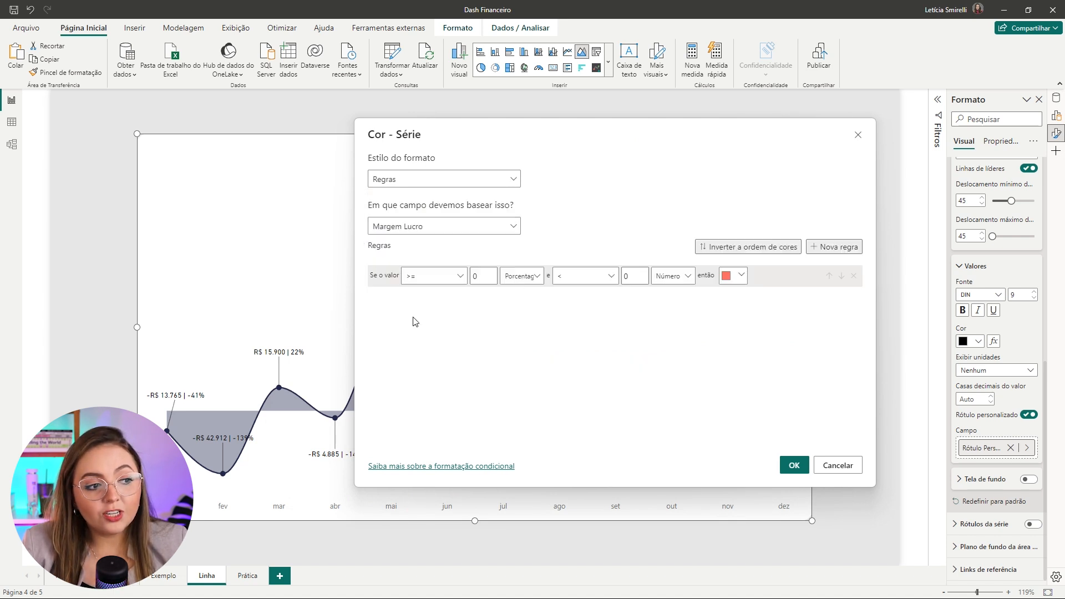
- Add a second color rule and set the value types of both rules to Número
left_click(834, 247)
left_click(536, 276)
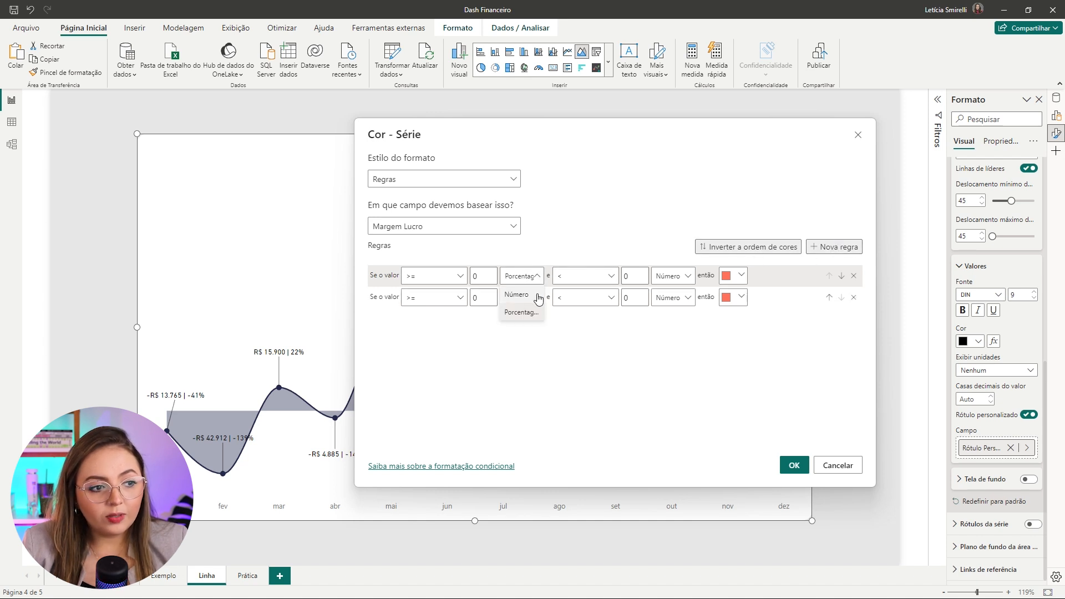
left_click(532, 295)
left_click(536, 297)
left_click(532, 315)
left_click(674, 277)
left_click(731, 316)
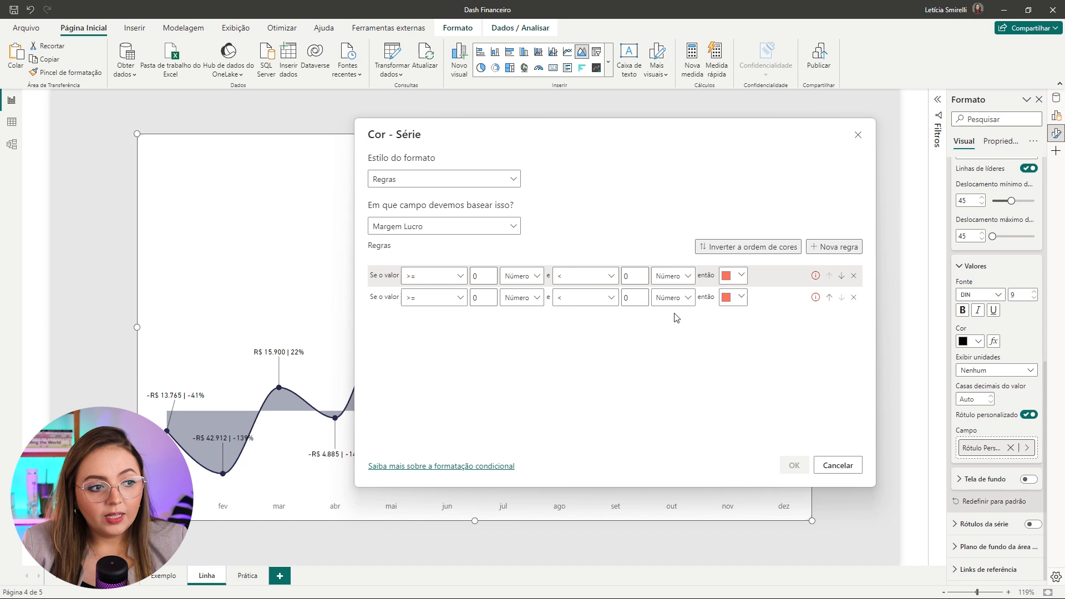
- Make the first rule cover values from 0 up to Máx and assign it the theme's teal blue
left_click_drag(640, 281, 614, 279)
key("BackSpace")
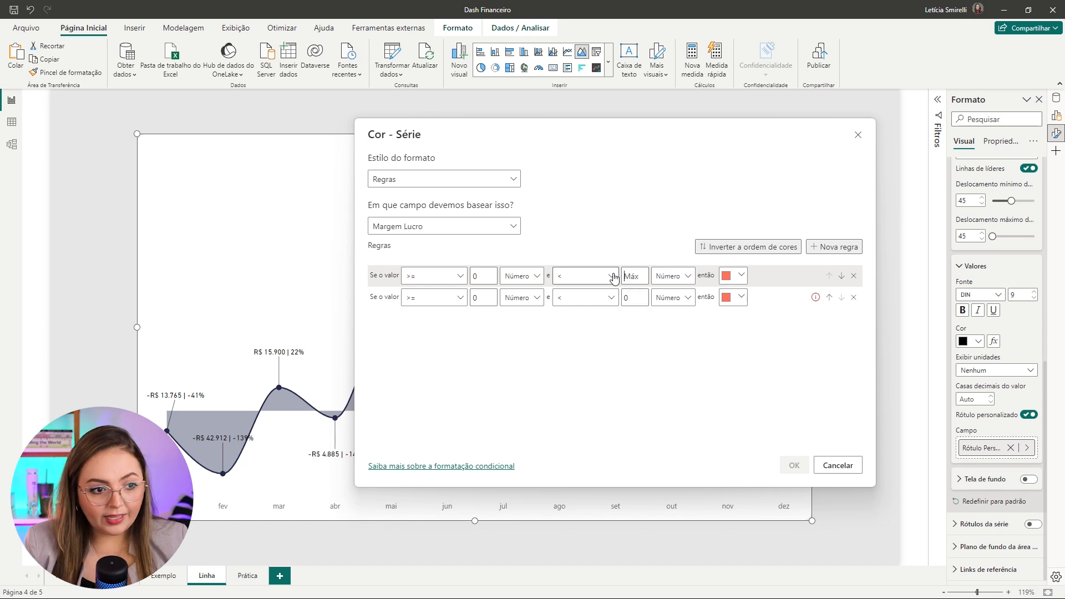
left_click(741, 276)
left_click(711, 298)
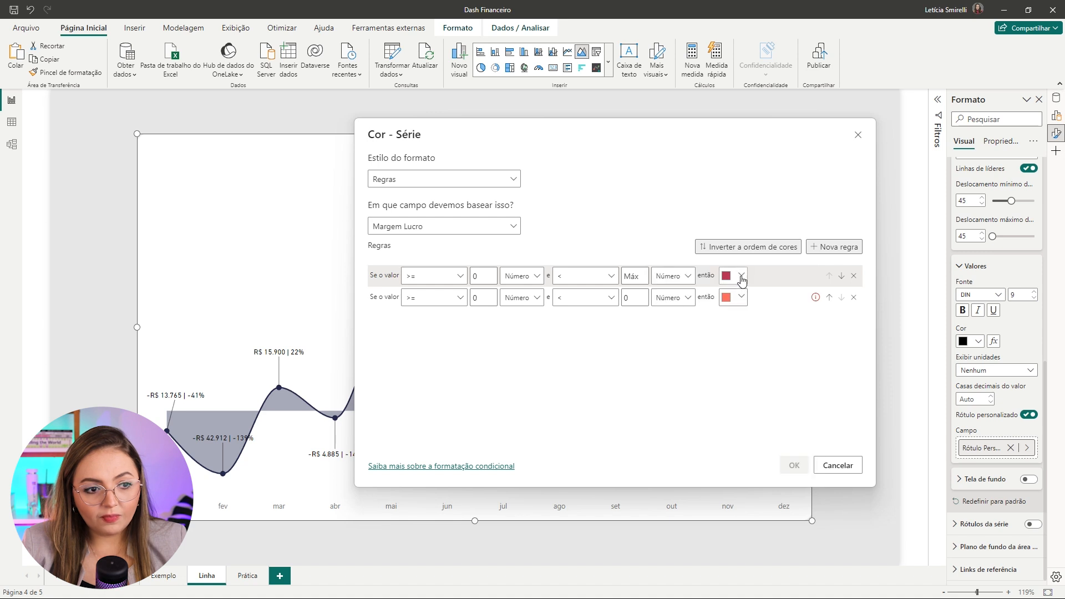
left_click(740, 278)
left_click(724, 297)
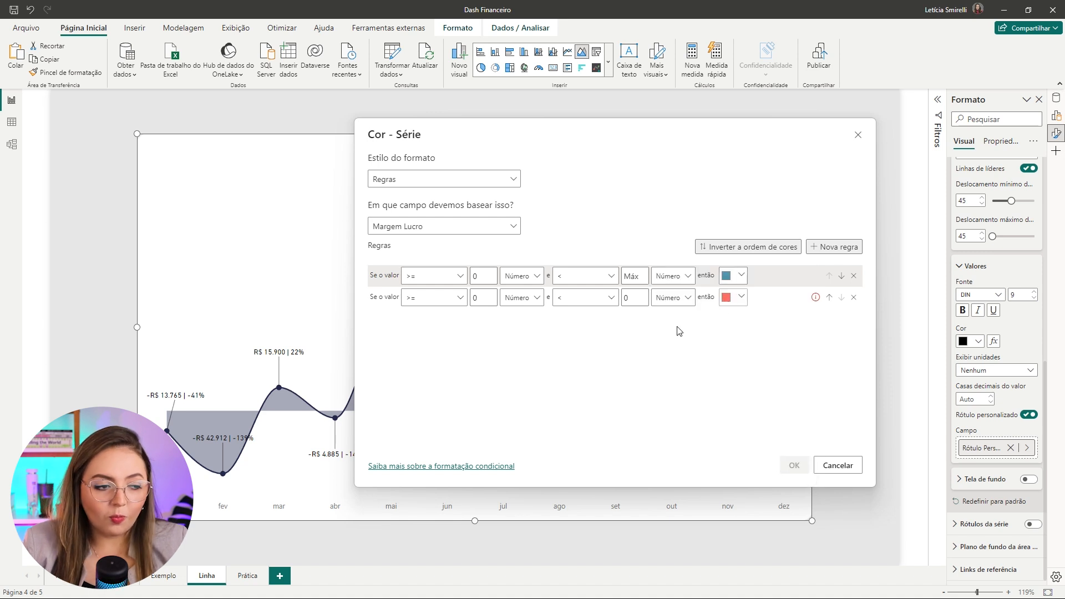
- Make the second rule cover values from Mín to below 0 in theme red #B12955 and apply the rules
left_click(475, 298)
key("BackSpace")
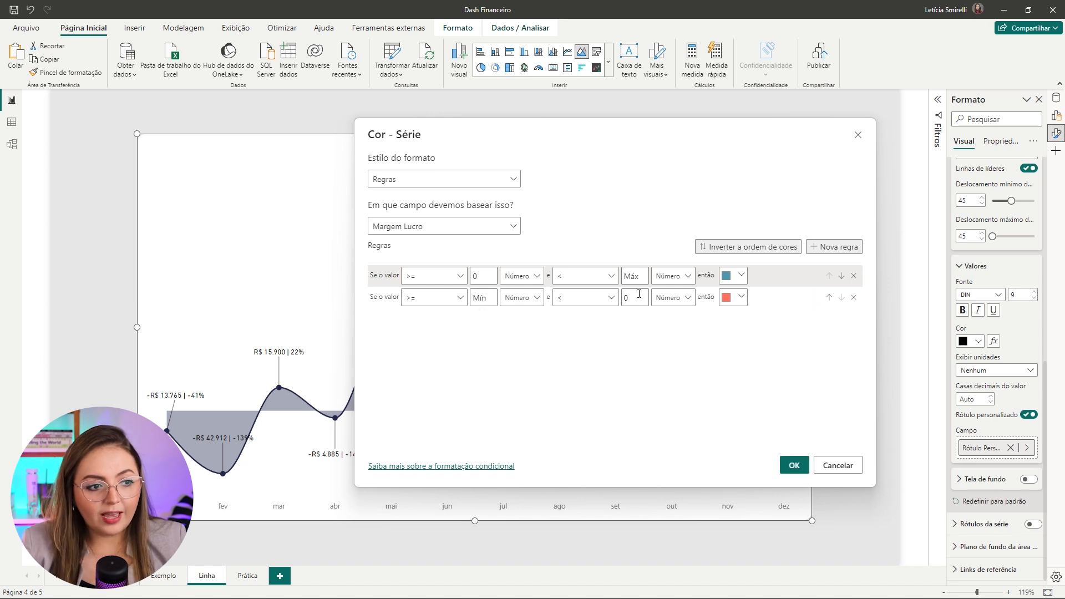
left_click(733, 297)
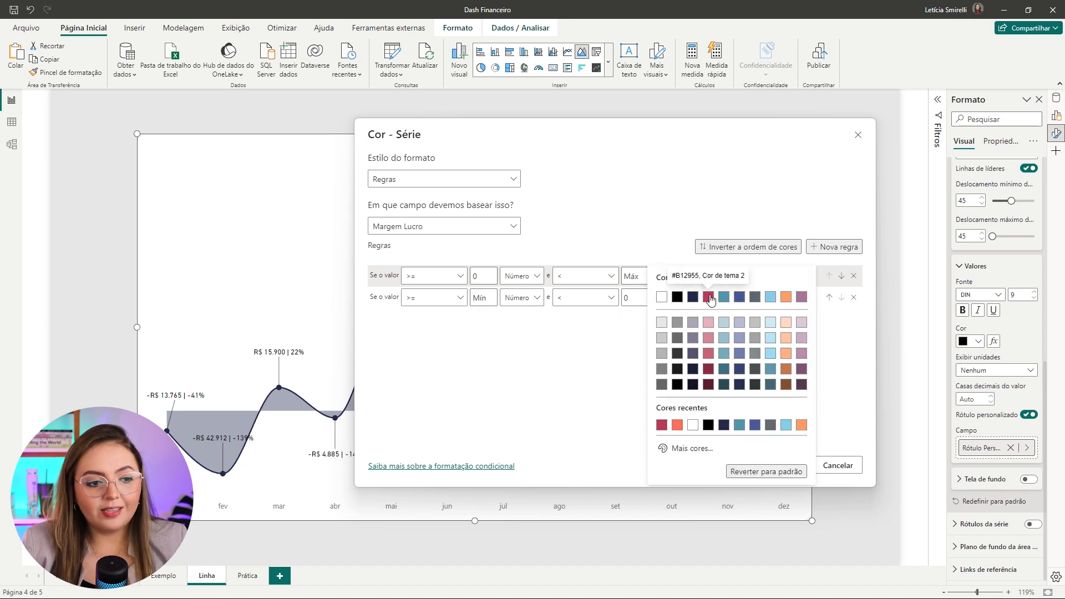
left_click(710, 297)
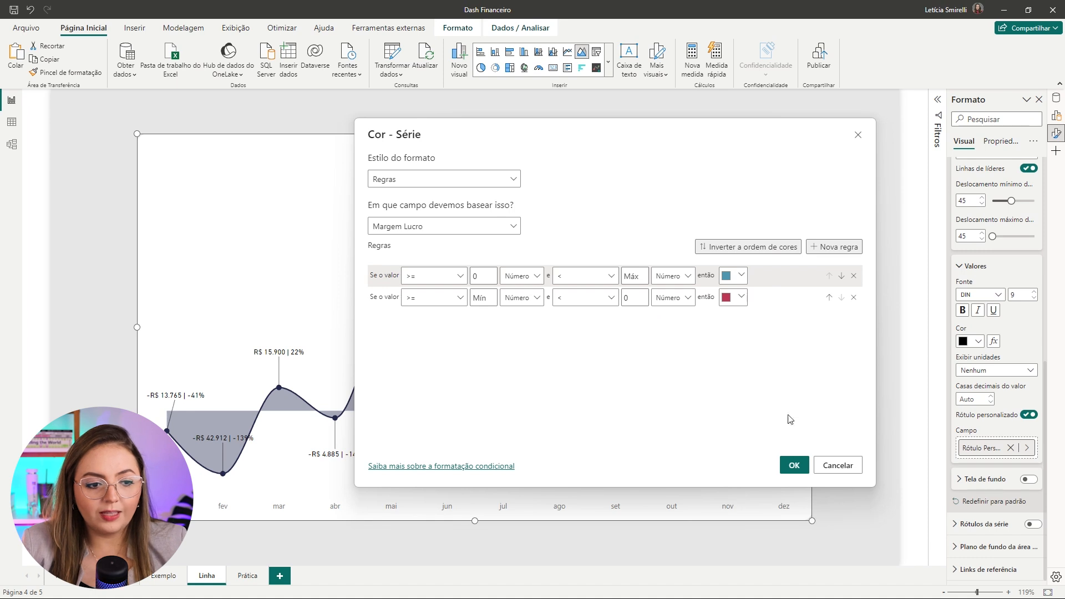
left_click(798, 466)
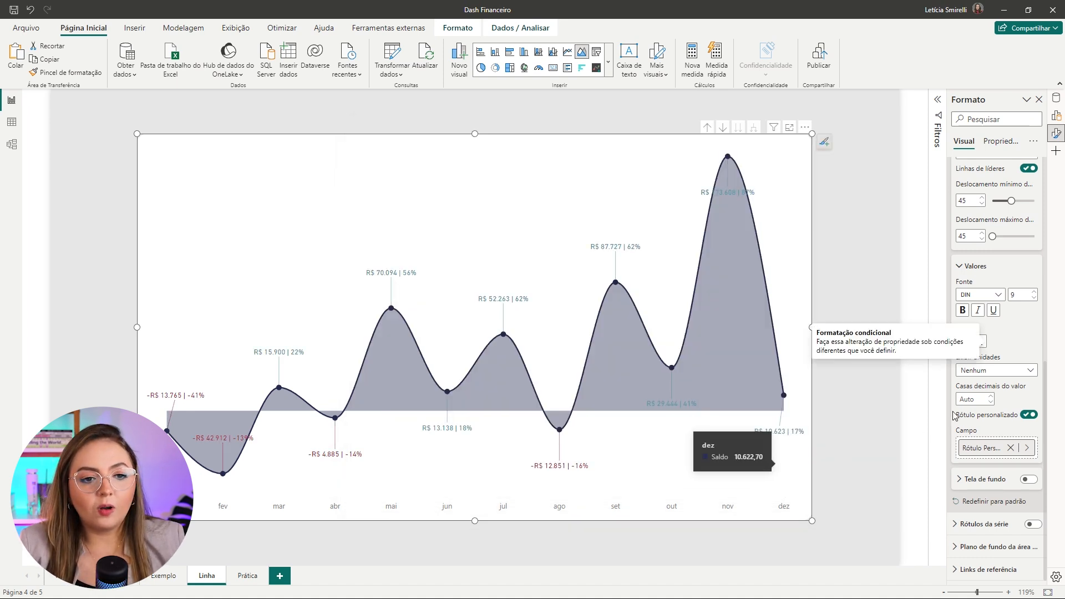
- Make the data label values bold
left_click(964, 311)
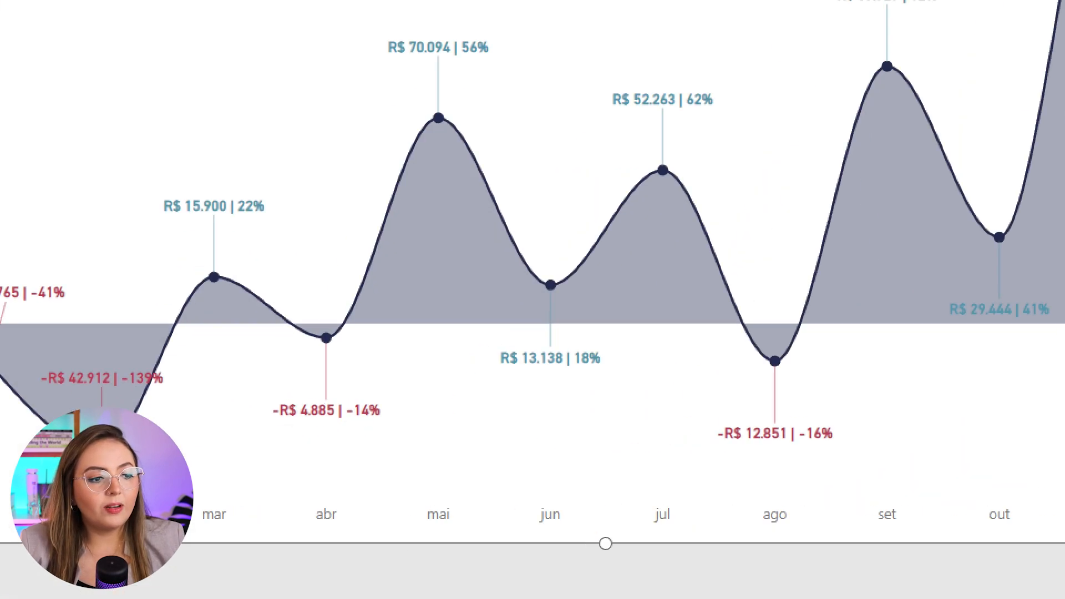
- Change the color of the chart's Saldo line to a gray theme shade
scroll(994, 417, "up", 3)
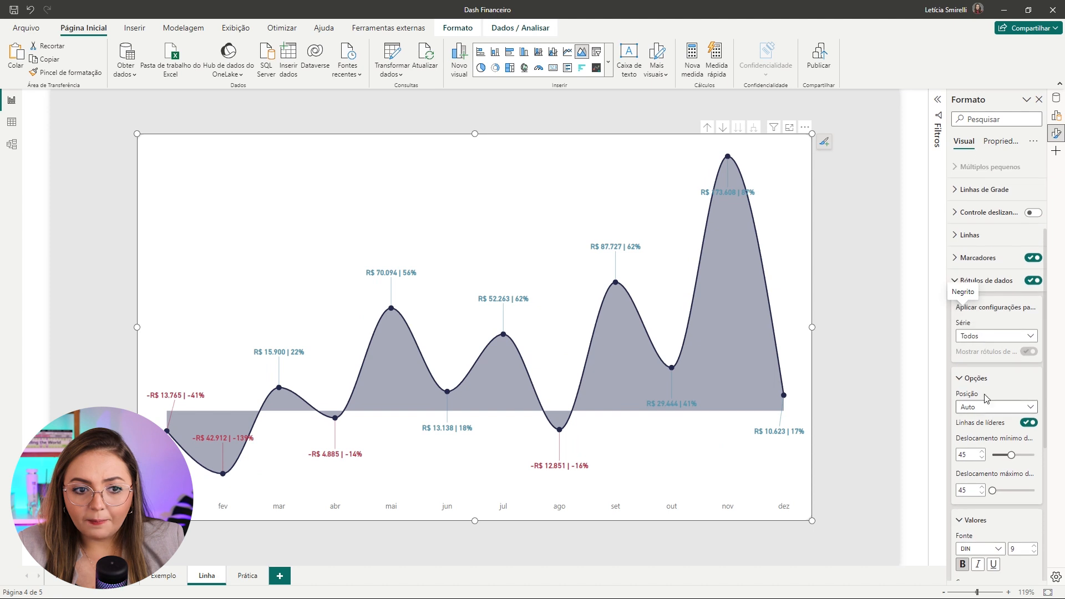
left_click(970, 300)
scroll(975, 369, "down", 4)
left_click(971, 333)
left_click(971, 361)
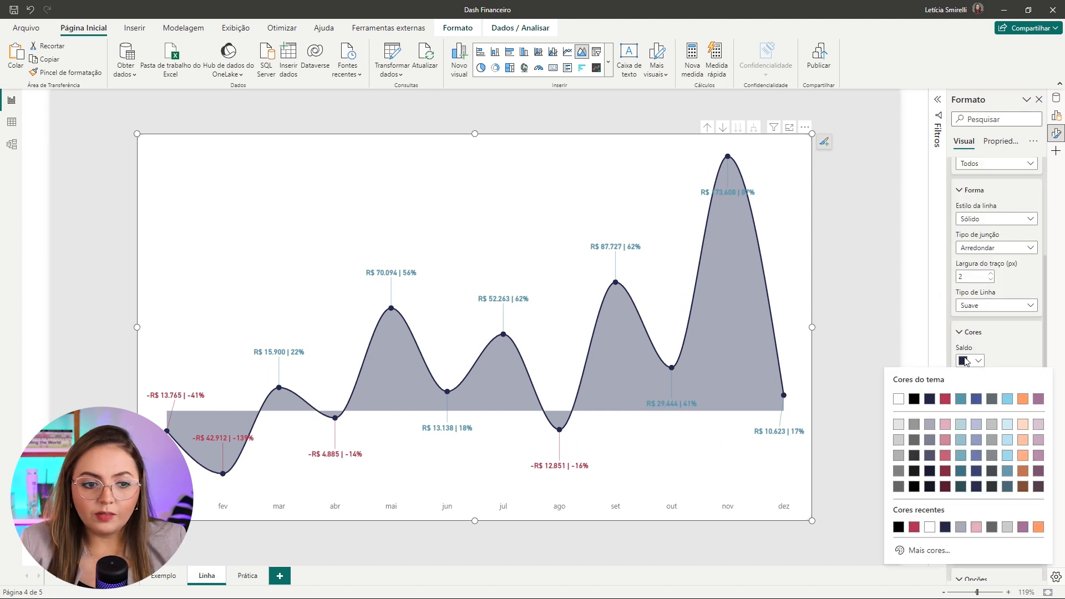
left_click(899, 470)
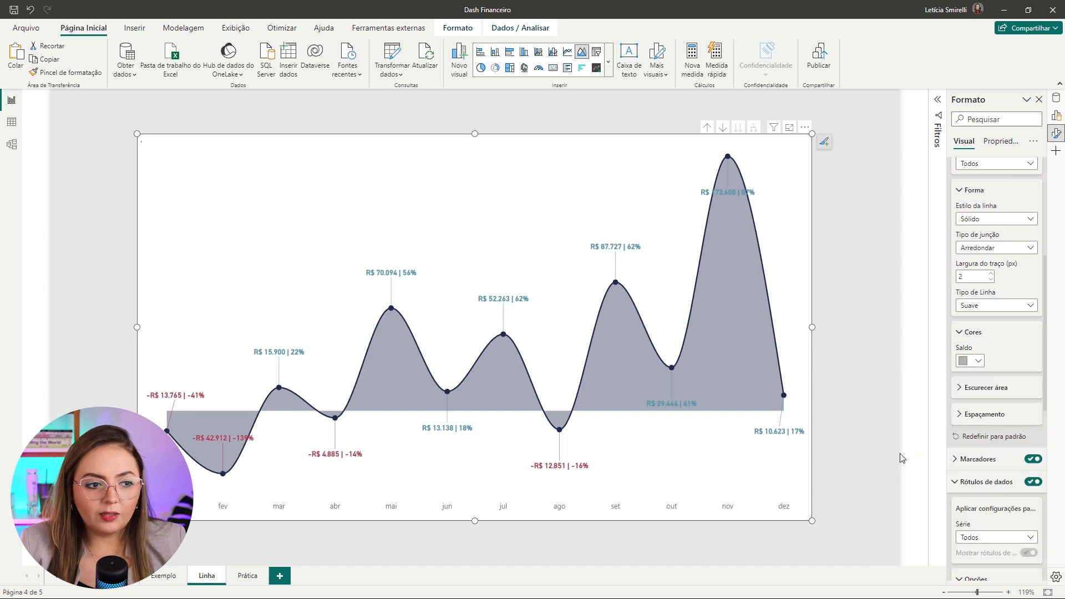